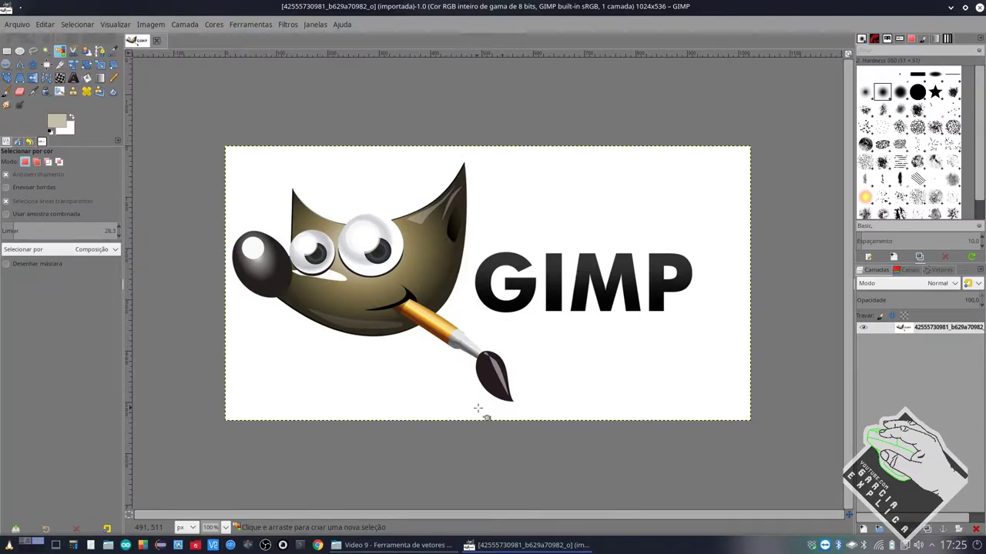
Step: Add an alpha channel to the layer and clear a top-right rectangle to transparency
{"action": "right_click", "coordinate": [931, 331]}
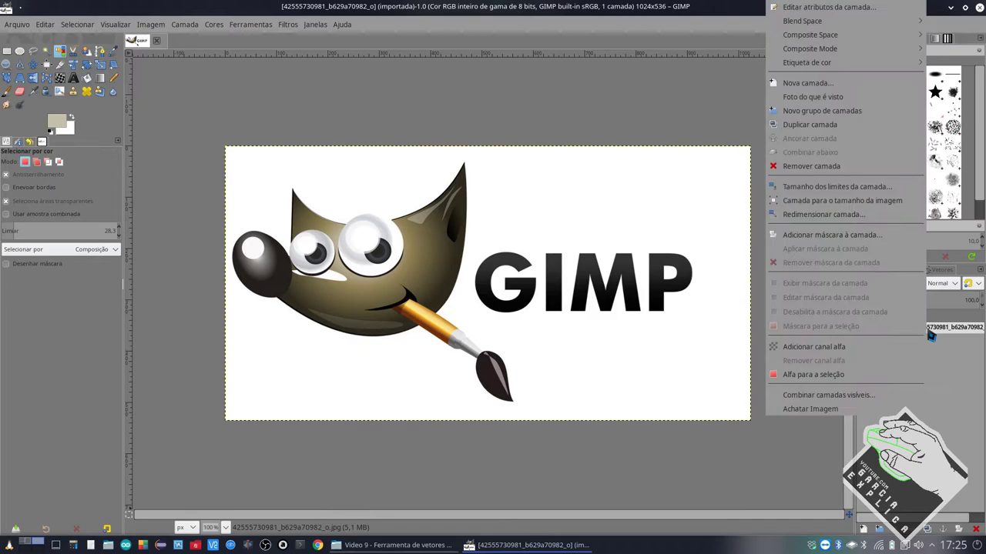
{"action": "left_click", "coordinate": [865, 346]}
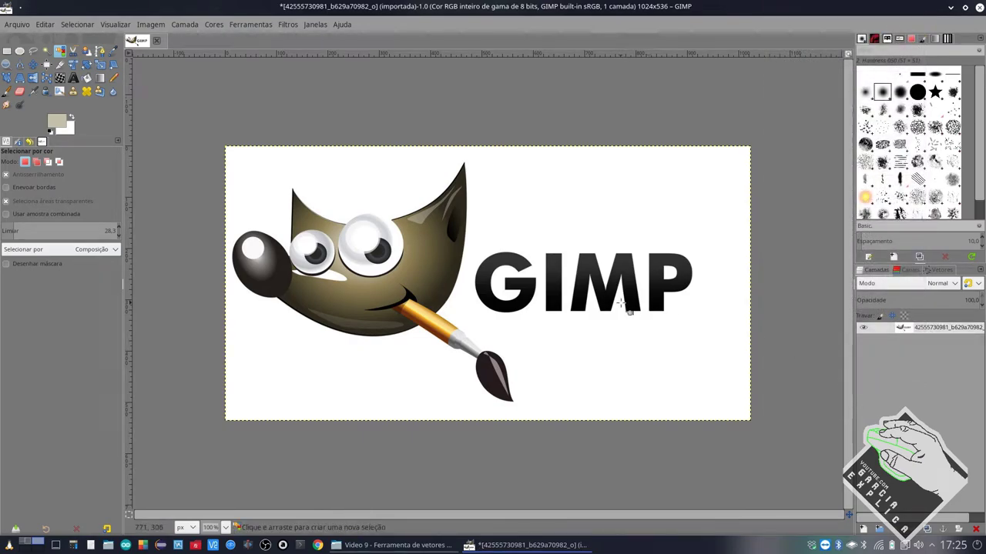
{"action": "left_click", "coordinate": [6, 53]}
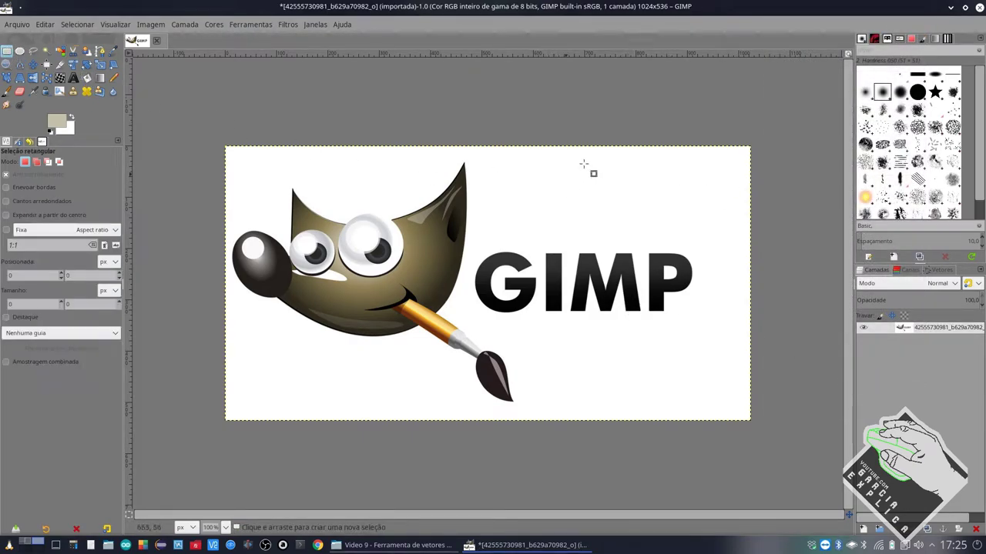
{"action": "left_click_drag", "start_coordinate": [630, 141], "coordinate": [813, 217]}
{"action": "key", "text": "Delete"}
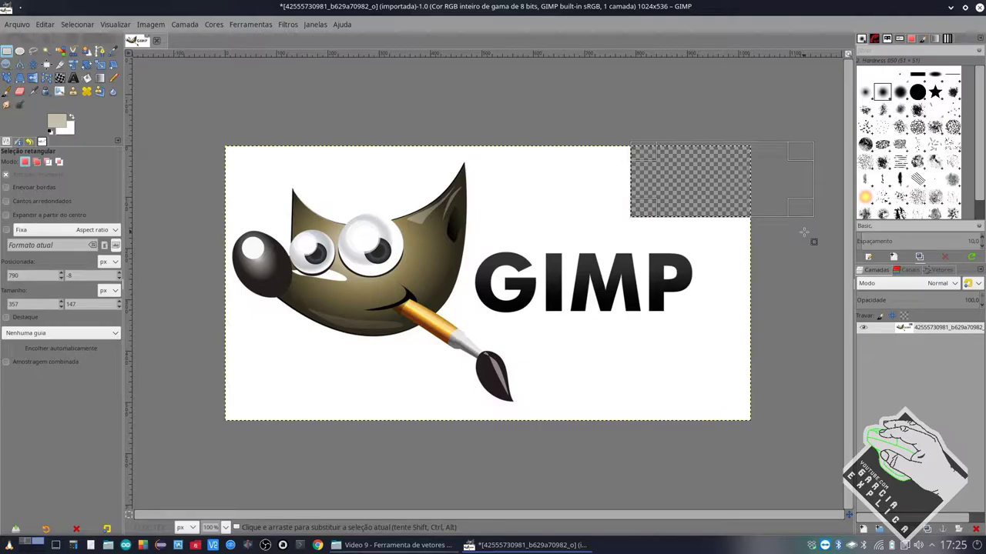
{"action": "left_click", "coordinate": [633, 344]}
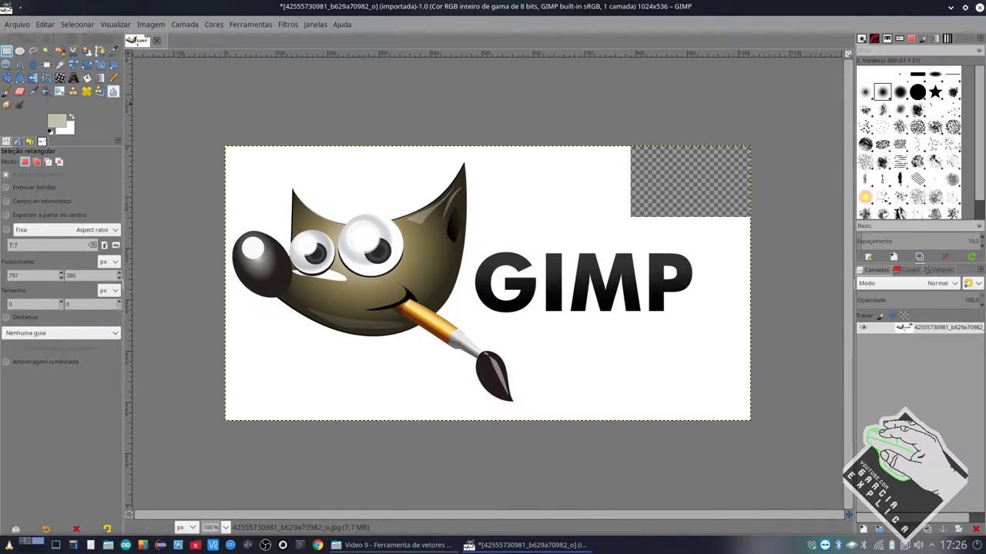
{"action": "left_click", "coordinate": [100, 53]}
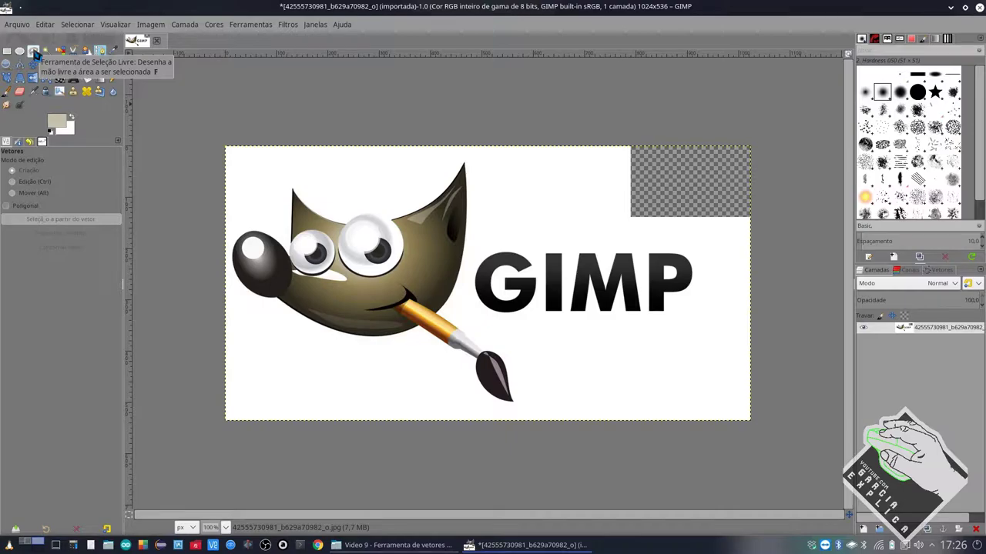
Step: Zoom in and trace a Free Select outline around the background wedge beside the left ear
{"action": "left_click", "coordinate": [34, 53]}
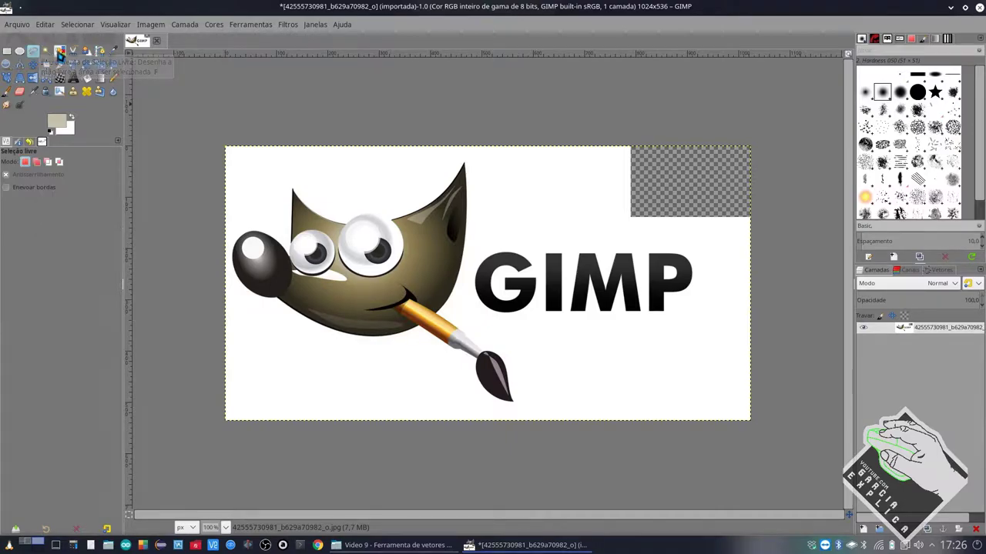
{"action": "scroll", "coordinate": [302, 193], "scroll_direction": "up", "scroll_amount": 4}
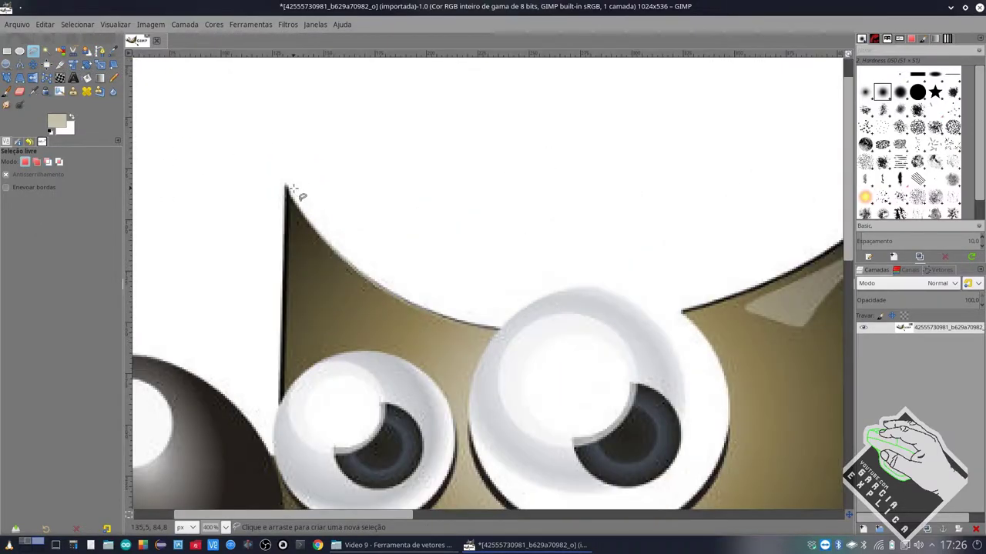
{"action": "left_click", "coordinate": [288, 187]}
{"action": "mouse_move", "coordinate": [312, 223]}
{"action": "left_mouse_down"}
{"action": "mouse_move", "coordinate": [327, 243]}
{"action": "mouse_move", "coordinate": [311, 249]}
{"action": "mouse_move", "coordinate": [328, 245]}
{"action": "left_mouse_up"}
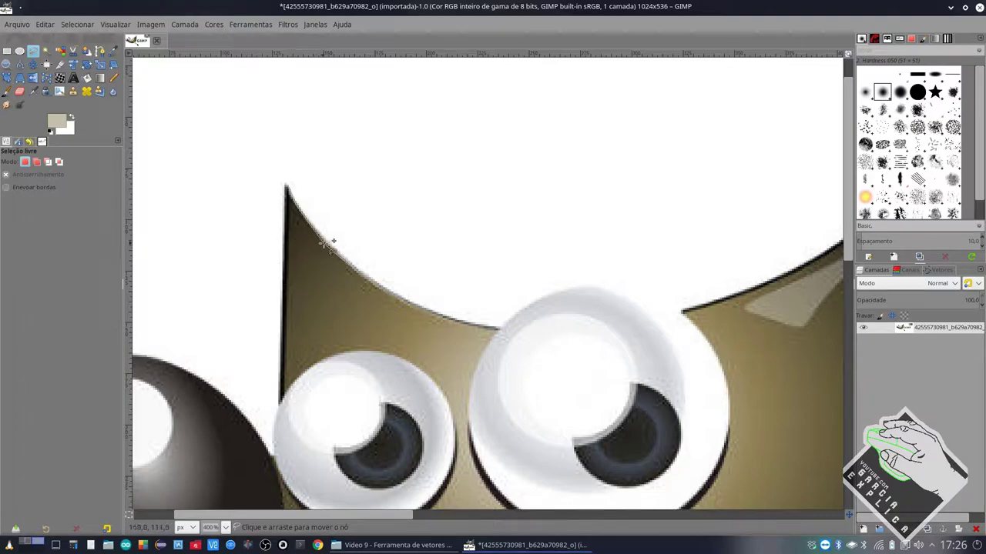
{"action": "left_click", "coordinate": [372, 282]}
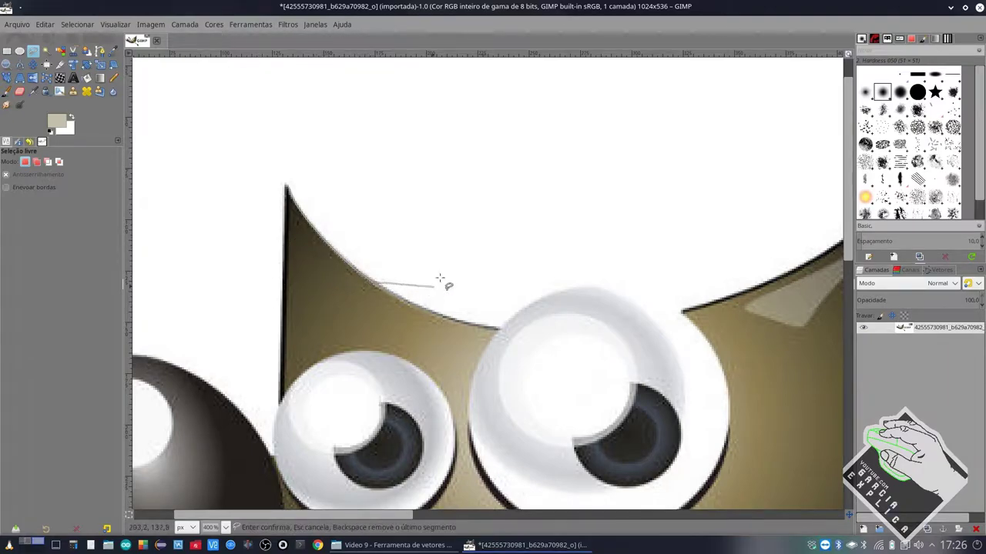
{"action": "left_click", "coordinate": [434, 317]}
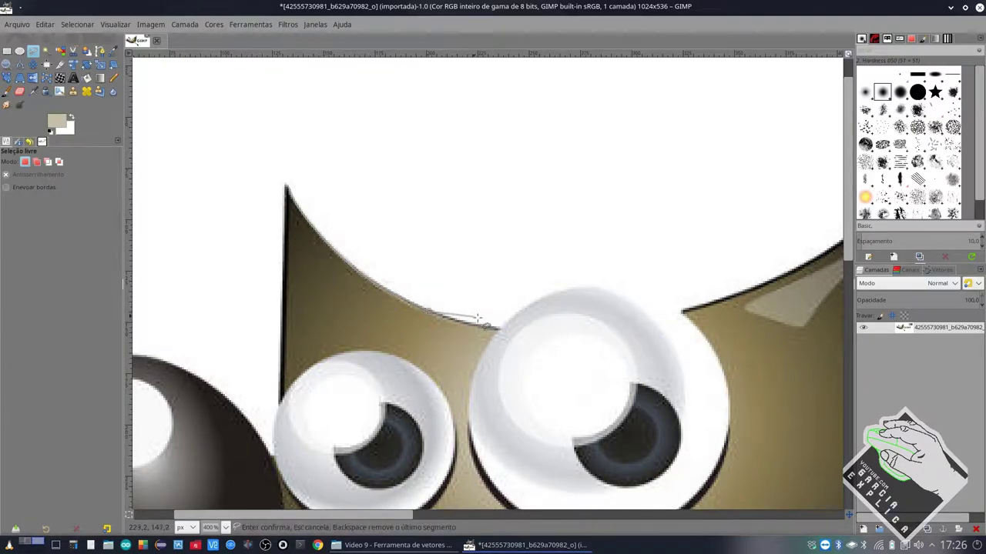
{"action": "left_click", "coordinate": [499, 330]}
{"action": "left_click", "coordinate": [468, 151]}
{"action": "left_click", "coordinate": [287, 186]}
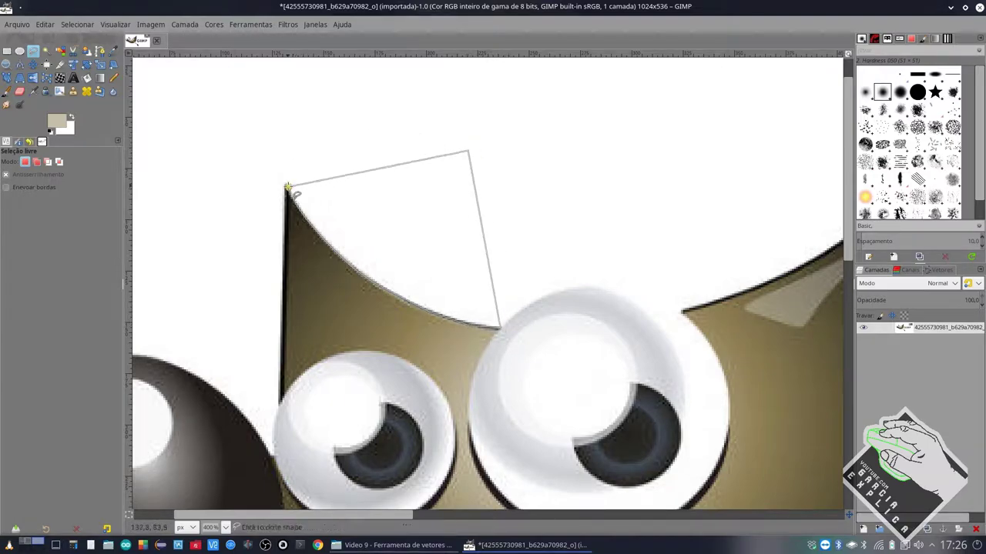
Step: Commit the wedge selection, trial-delete it, then undo to keep the area white
{"action": "key", "text": "Return"}
{"action": "key", "text": "Delete"}
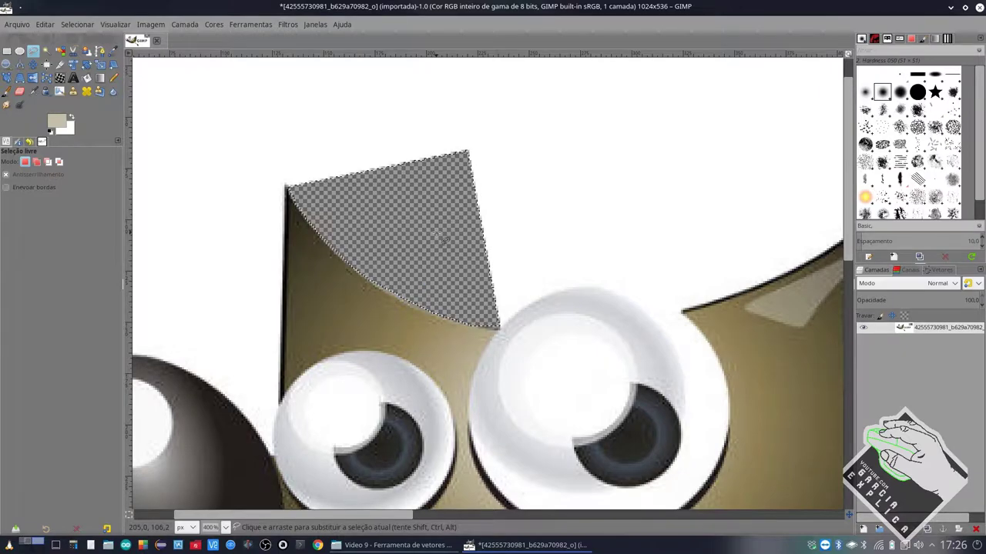
{"action": "key", "text": "ctrl+shift+a"}
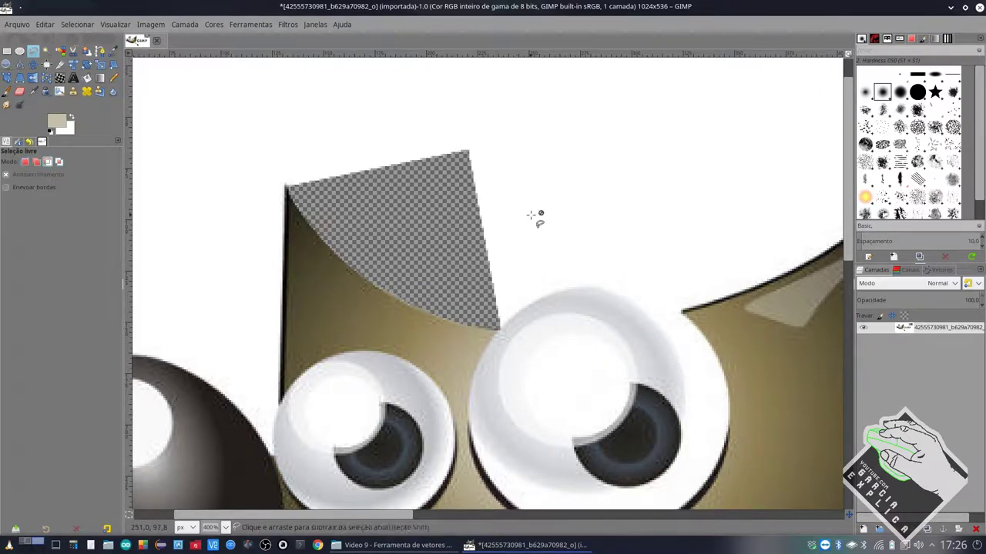
{"action": "key", "text": "ctrl+z"}
{"action": "key", "text": "ctrl+z"}
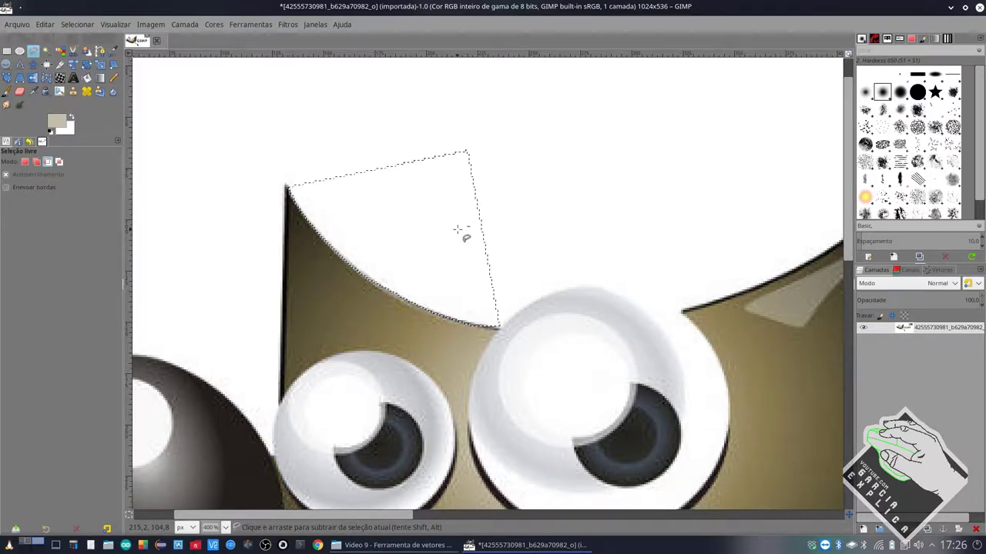
Step: Try Fuzzy Select on the white background by the ear, deleting then undoing it
{"action": "left_click", "coordinate": [48, 52]}
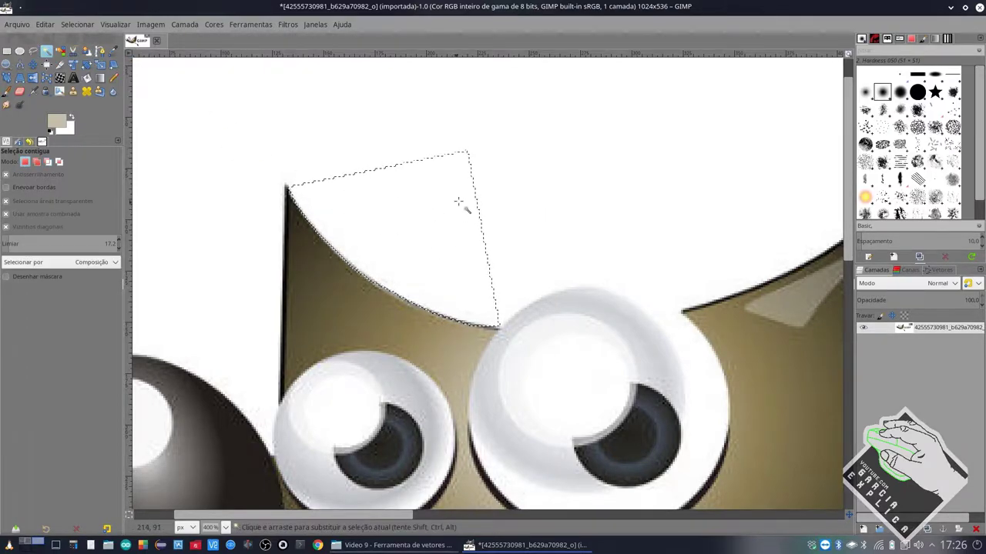
{"action": "left_click", "coordinate": [531, 180]}
{"action": "scroll", "coordinate": [531, 180], "scroll_direction": "down", "scroll_amount": 3}
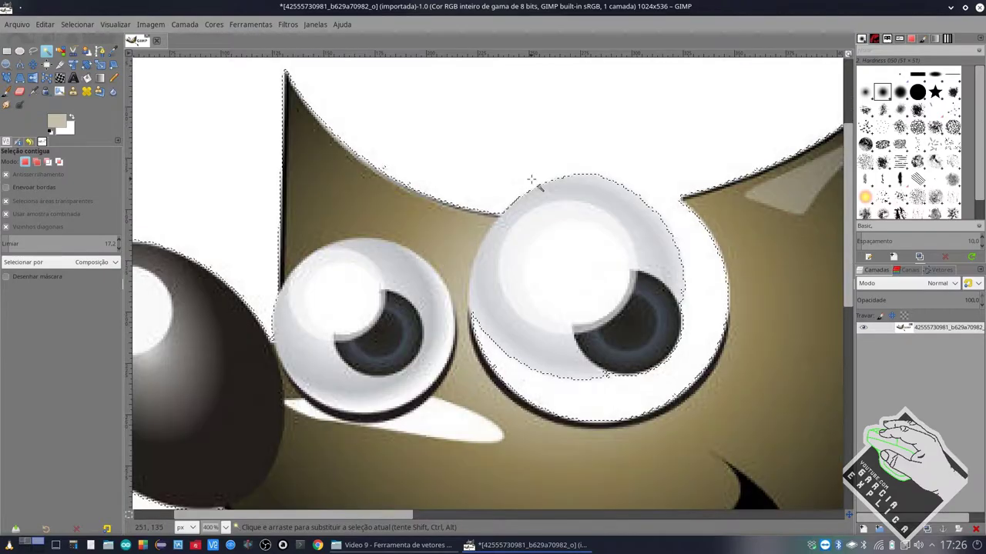
{"action": "key", "text": "Delete"}
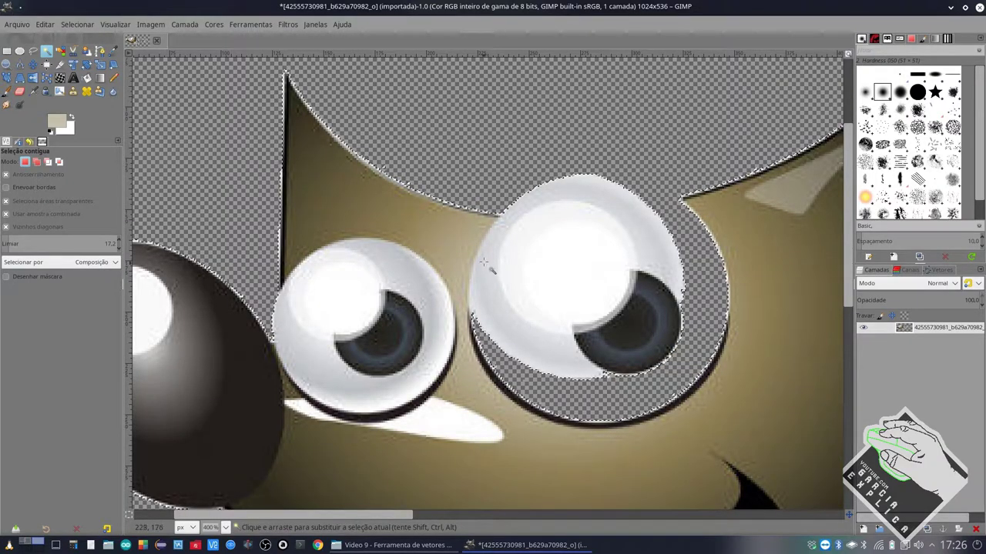
{"action": "key", "text": "ctrl+z"}
Step: Try Select by Color on the white, undoing the deletion that cleared the eye whites
{"action": "left_click", "coordinate": [60, 51]}
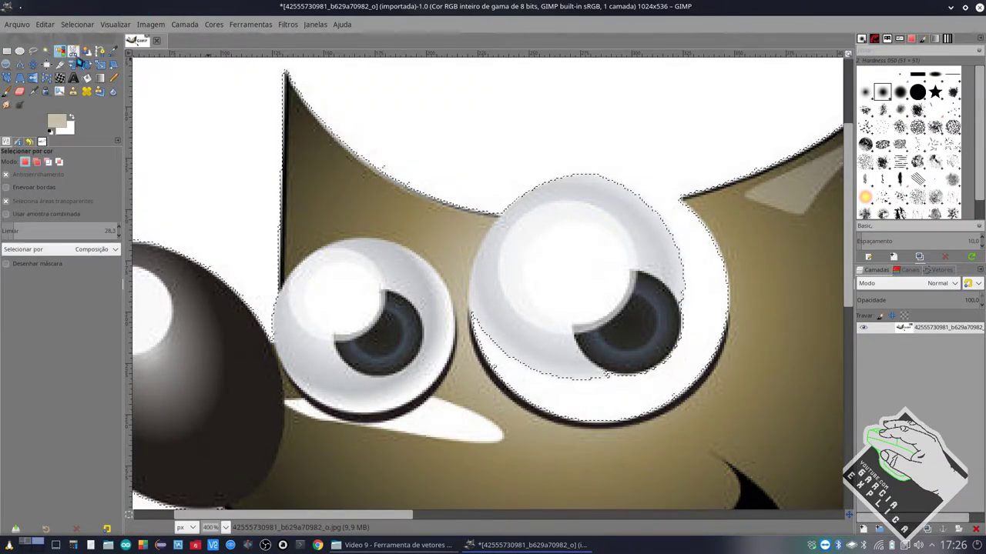
{"action": "left_click", "coordinate": [518, 148]}
{"action": "key", "text": "Delete"}
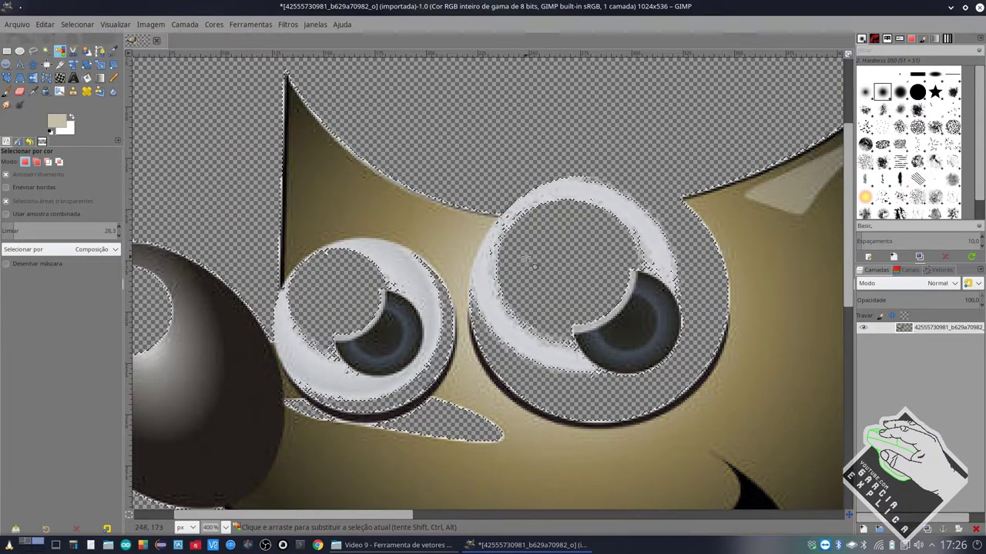
{"action": "key", "text": "ctrl+z"}
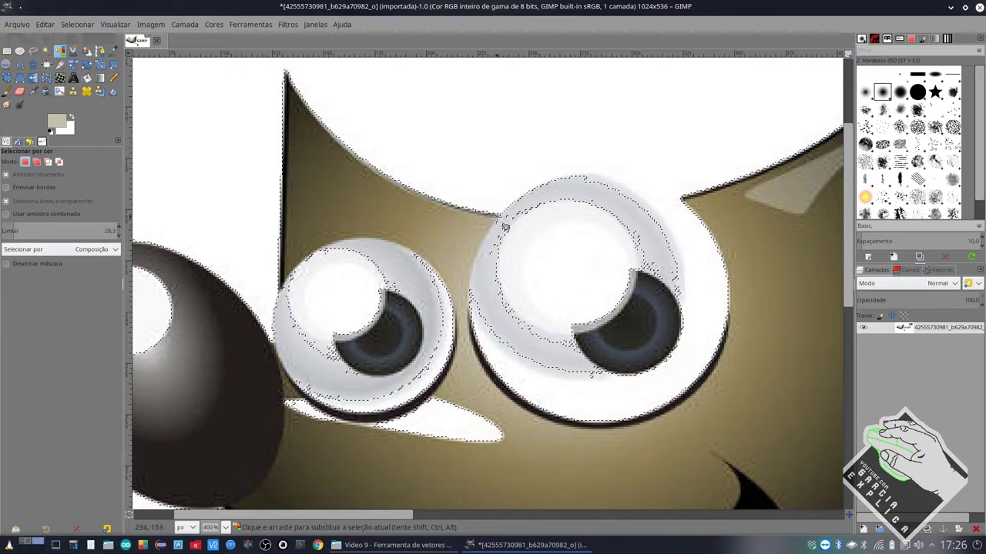
Step: Adjust the Select by Color threshold through 5.7 and 0.0, settling on 12.5
{"action": "left_click_drag", "start_coordinate": [93, 230], "coordinate": [83, 221]}
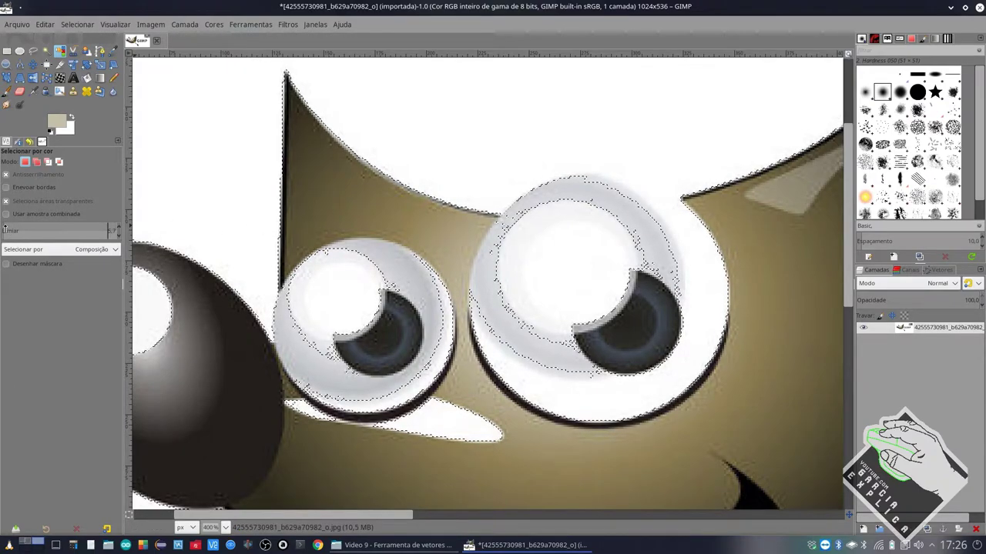
{"action": "left_click", "coordinate": [399, 106]}
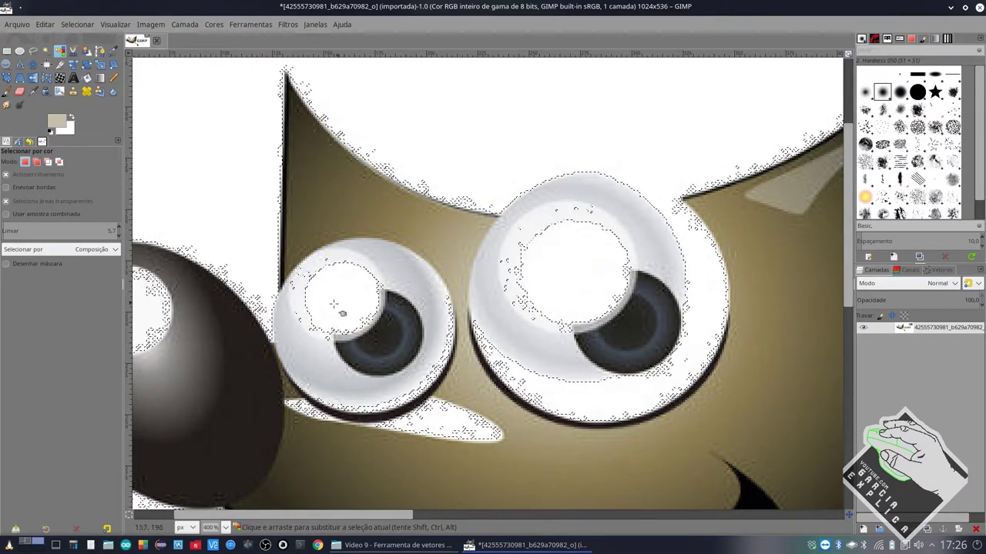
{"action": "left_click_drag", "start_coordinate": [70, 228], "coordinate": [28, 227]}
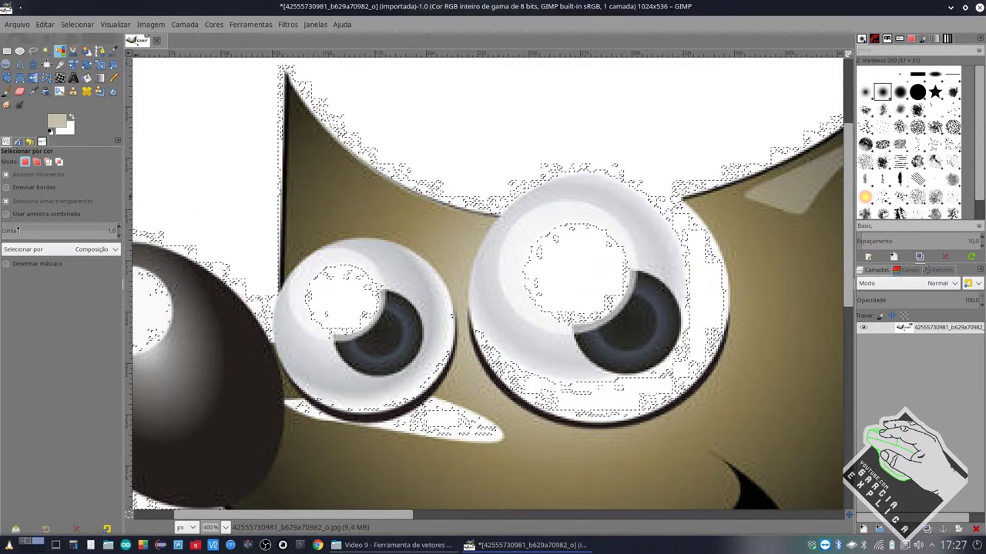
{"action": "left_click_drag", "start_coordinate": [23, 231], "coordinate": [46, 230]}
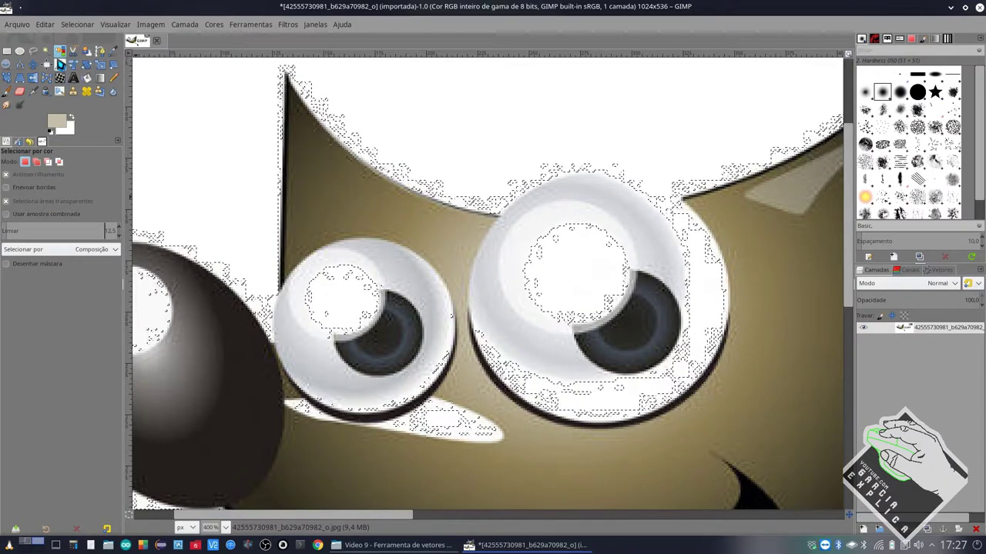
Step: Drop the colour selection by starting a Free Select lasso above the left ear
{"action": "left_click", "coordinate": [33, 50]}
{"action": "left_click", "coordinate": [370, 99]}
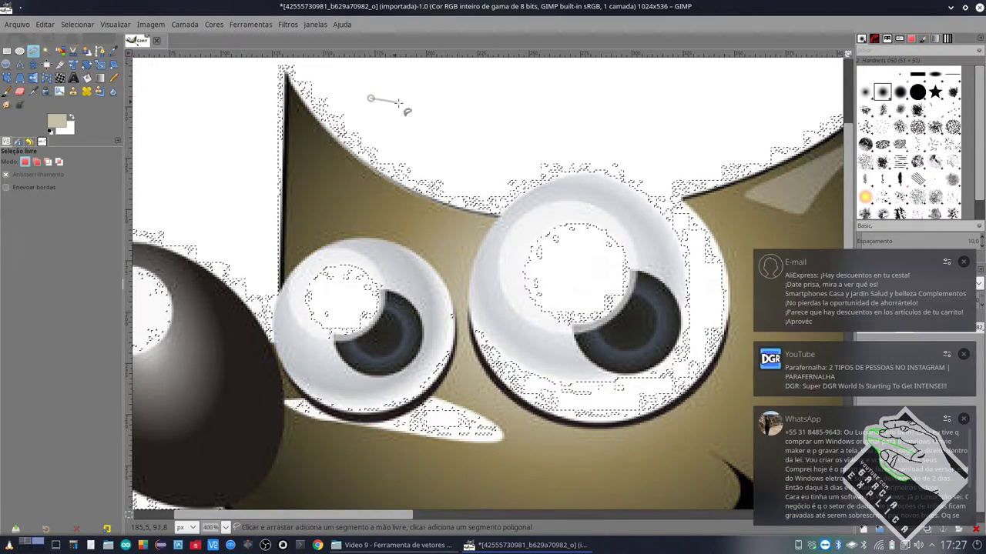
{"action": "left_click", "coordinate": [394, 129]}
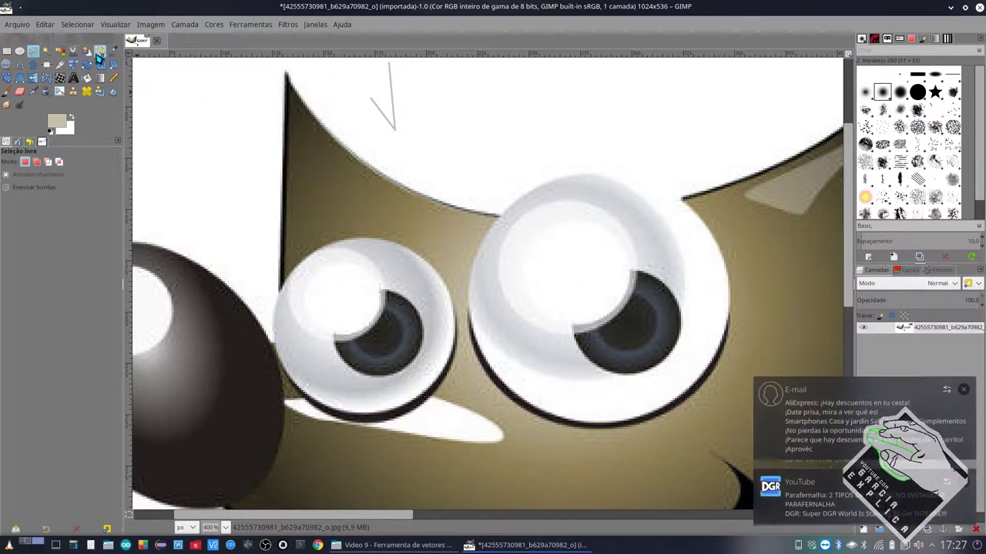
{"action": "left_click", "coordinate": [99, 51]}
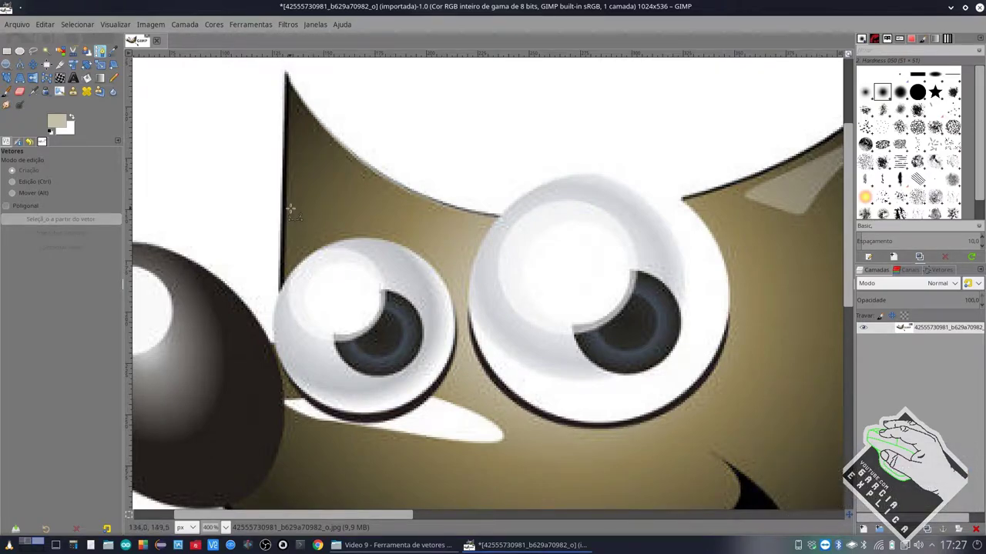
Step: Start a vector path at the ear tip and run anchors down the ear edge to the eye
{"action": "scroll", "coordinate": [355, 211], "scroll_direction": "down", "scroll_amount": 3}
{"action": "scroll", "coordinate": [355, 211], "scroll_direction": "down", "scroll_amount": 2}
{"action": "scroll", "coordinate": [351, 200], "scroll_direction": "up", "scroll_amount": 1}
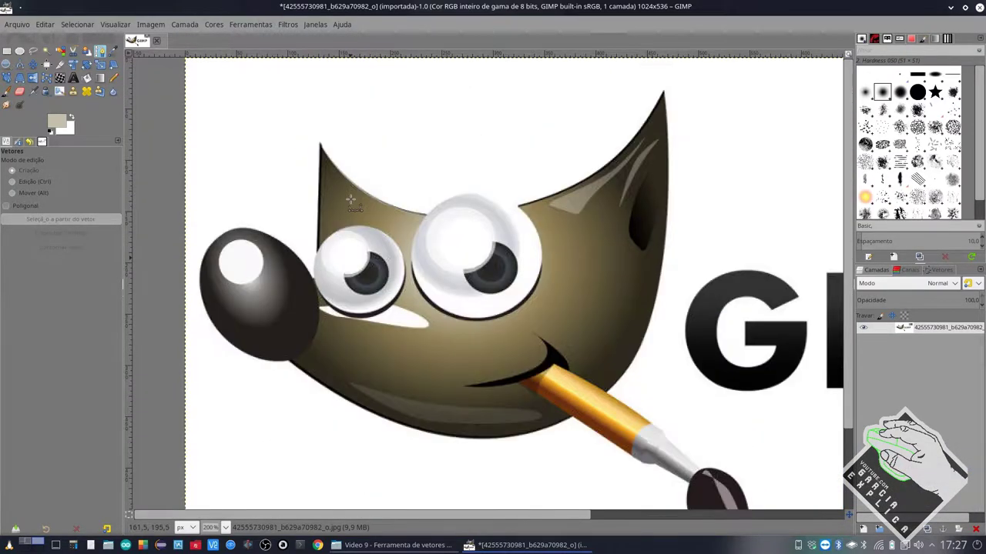
{"action": "scroll", "coordinate": [329, 179], "scroll_direction": "up", "scroll_amount": 1}
{"action": "scroll", "coordinate": [329, 179], "scroll_direction": "up", "scroll_amount": 2}
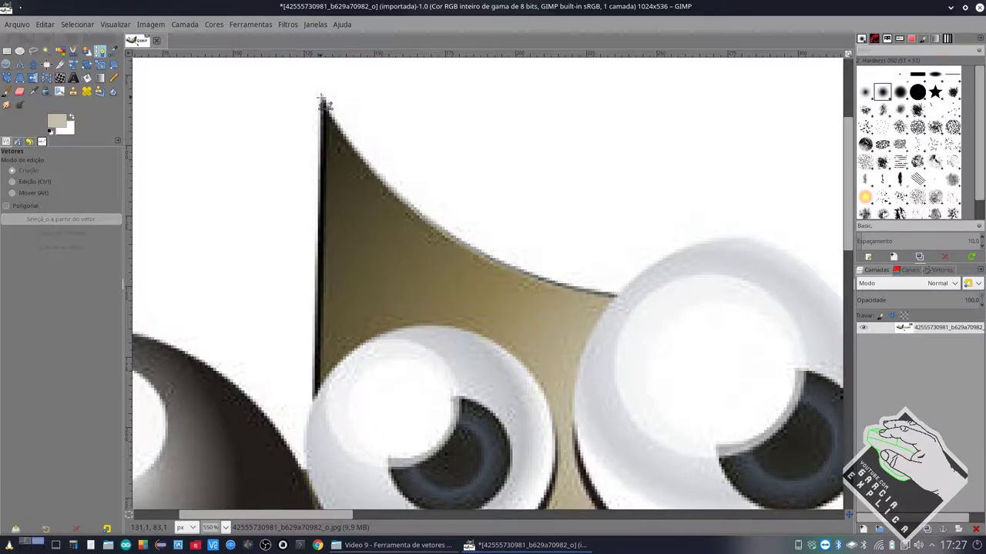
{"action": "left_click", "coordinate": [322, 100]}
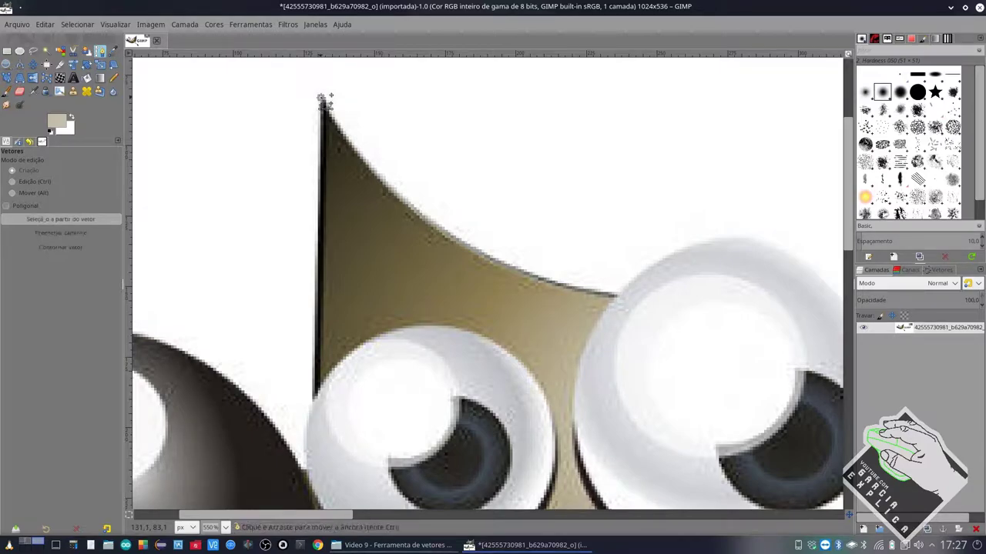
{"action": "scroll", "coordinate": [303, 177], "scroll_direction": "down", "scroll_amount": 2}
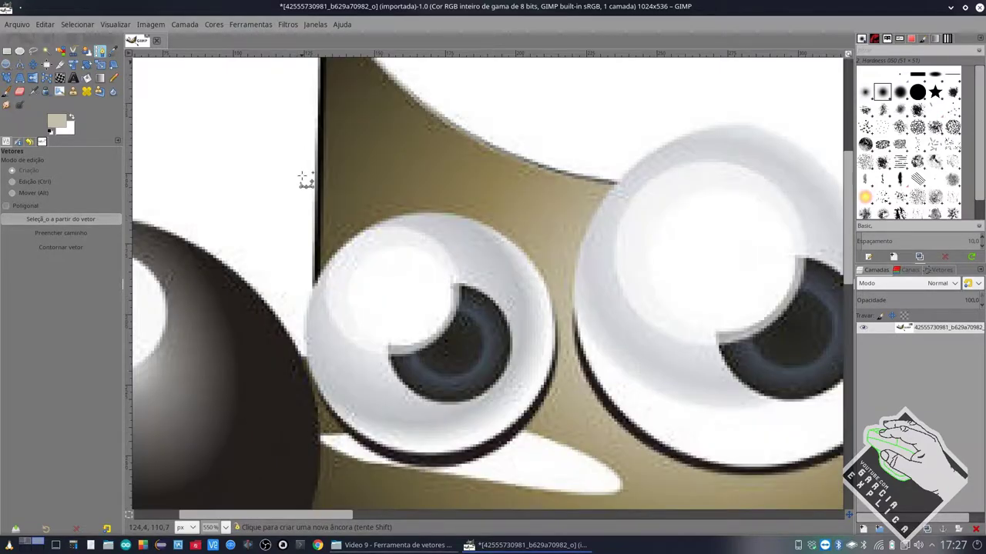
{"action": "left_click", "coordinate": [314, 289]}
{"action": "scroll", "coordinate": [315, 227], "scroll_direction": "up", "scroll_amount": 2}
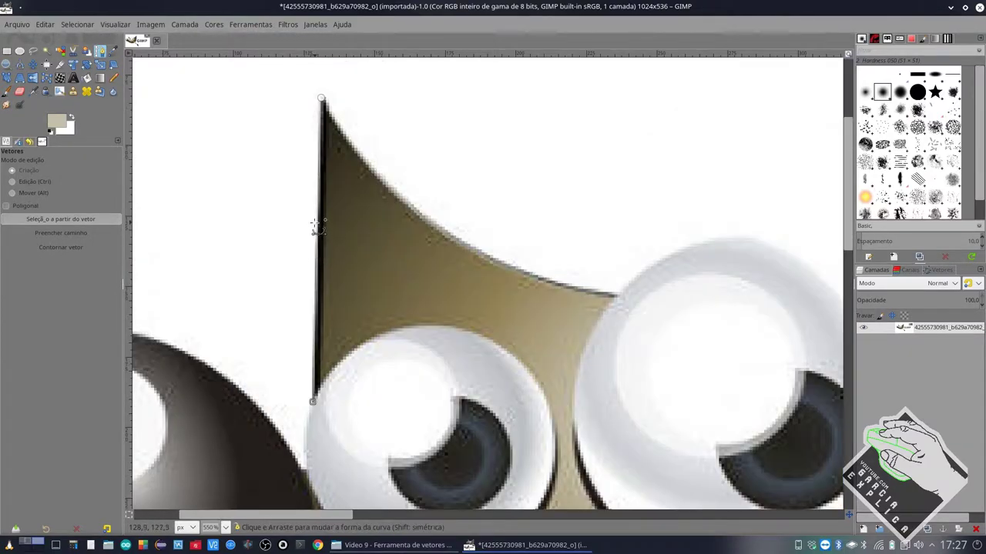
{"action": "scroll", "coordinate": [319, 223], "scroll_direction": "down", "scroll_amount": 2}
{"action": "scroll", "coordinate": [318, 225], "scroll_direction": "down", "scroll_amount": 2}
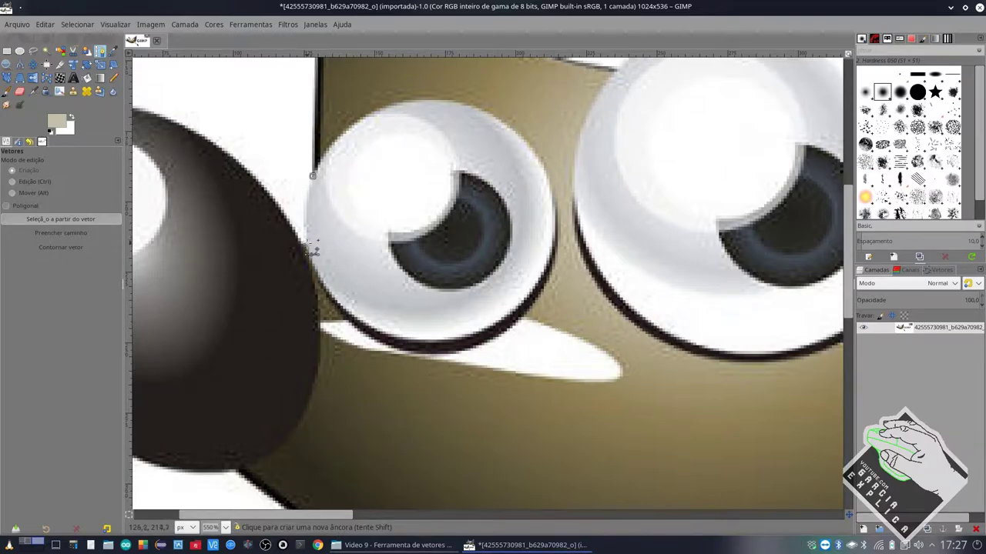
{"action": "left_click", "coordinate": [305, 243]}
{"action": "scroll", "coordinate": [304, 245], "scroll_direction": "up", "scroll_amount": 2}
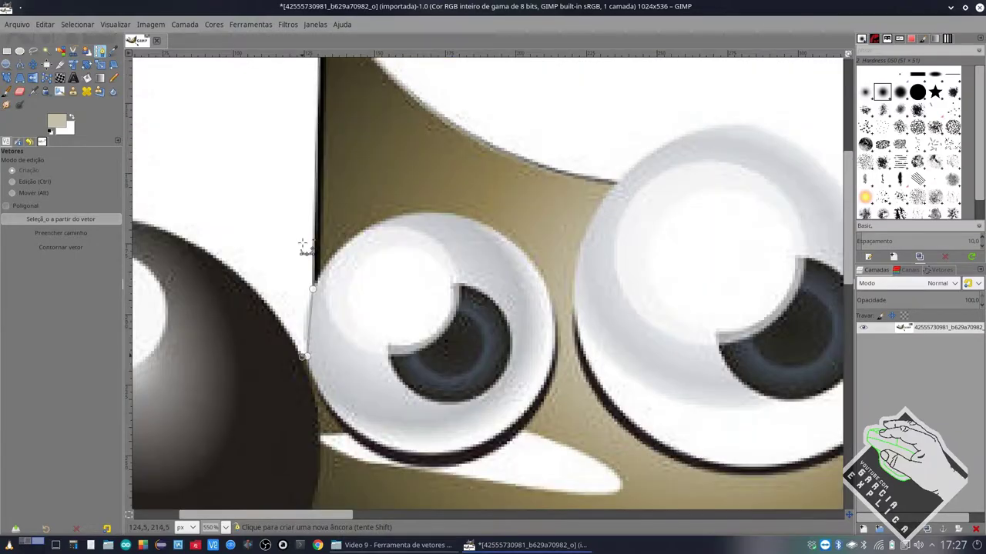
{"action": "left_click", "coordinate": [214, 259]}
Step: Trace the path around the dark eye's upper, left and bottom edges
{"action": "scroll", "coordinate": [216, 259], "scroll_direction": "left", "scroll_amount": 3}
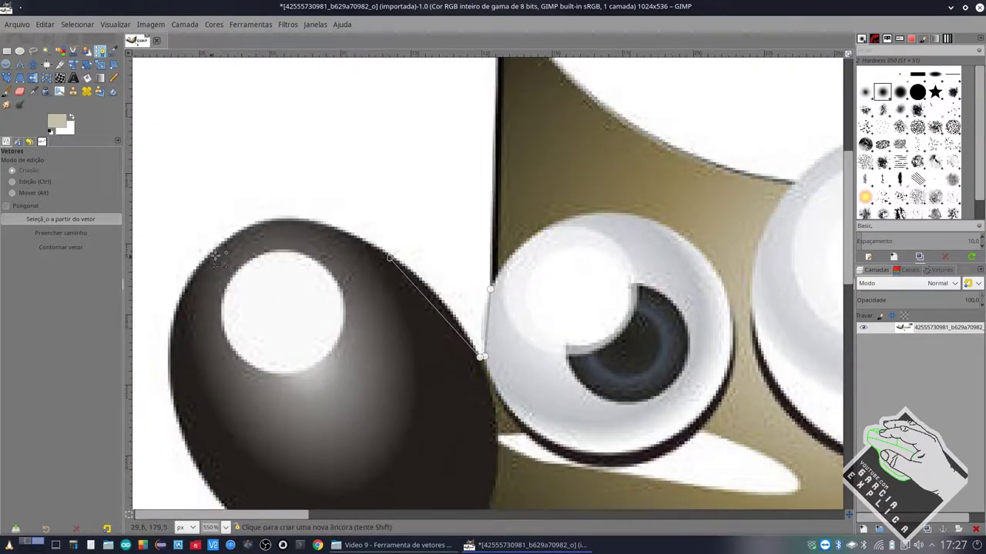
{"action": "left_click", "coordinate": [250, 228]}
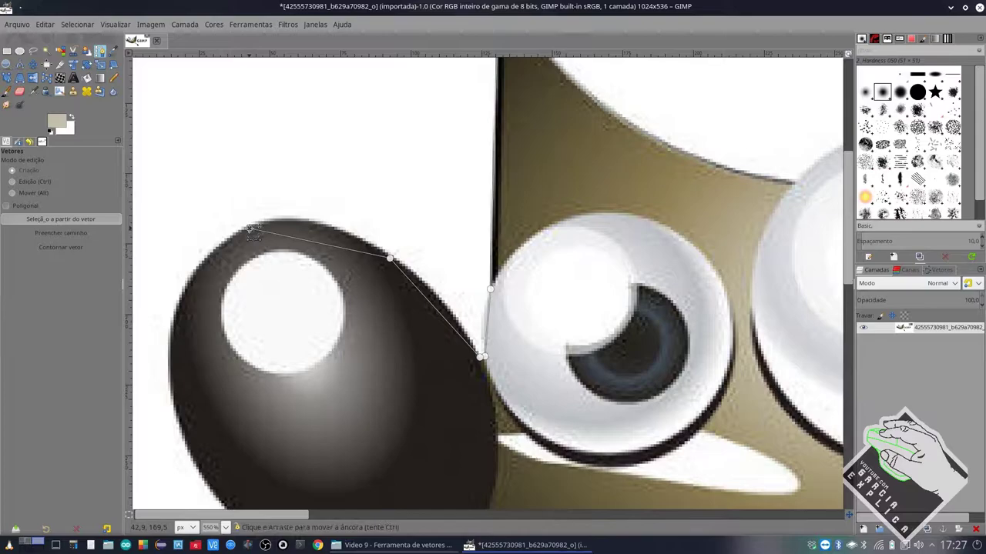
{"action": "left_click", "coordinate": [171, 332]}
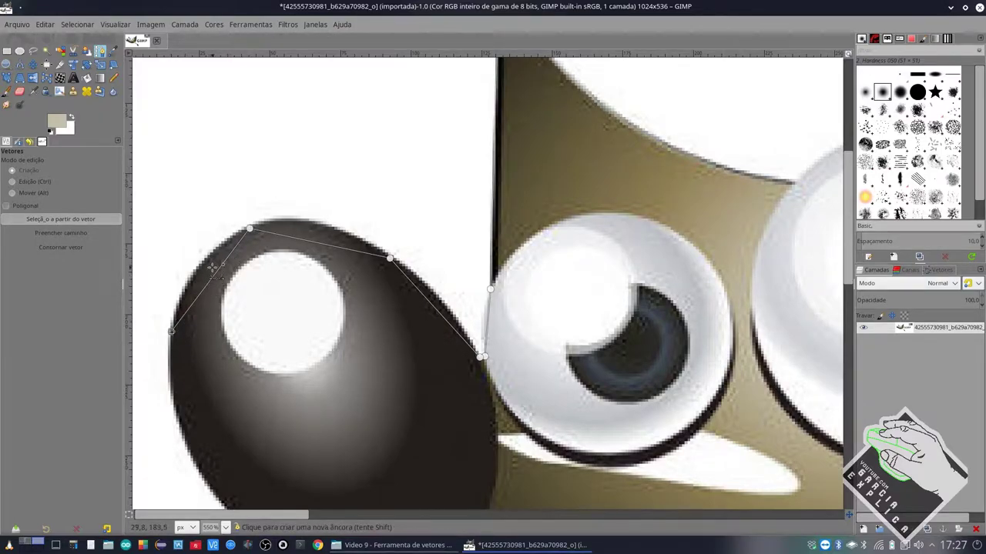
{"action": "scroll", "coordinate": [230, 235], "scroll_direction": "down", "scroll_amount": 2}
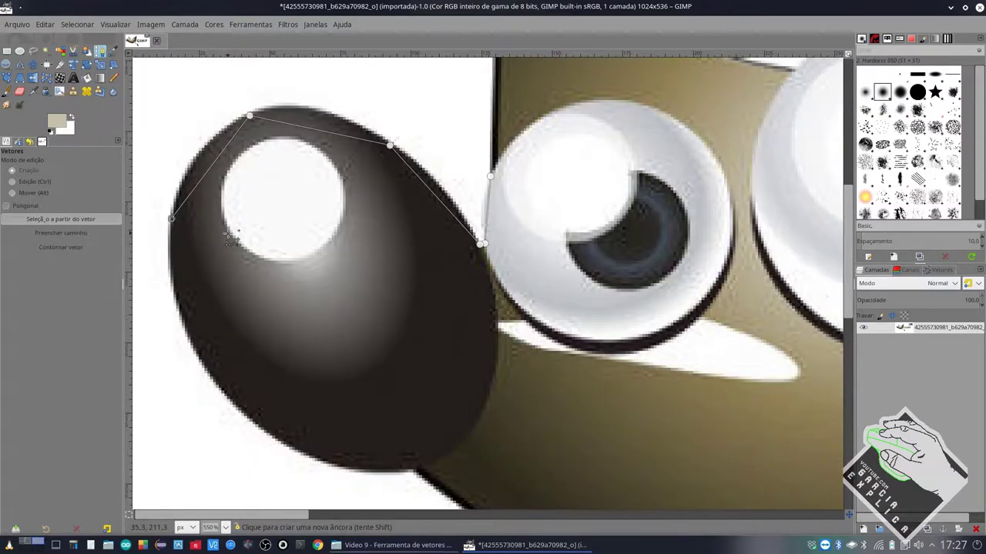
{"action": "left_click", "coordinate": [189, 339]}
{"action": "scroll", "coordinate": [200, 341], "scroll_direction": "down", "scroll_amount": 2}
{"action": "left_click", "coordinate": [254, 311]}
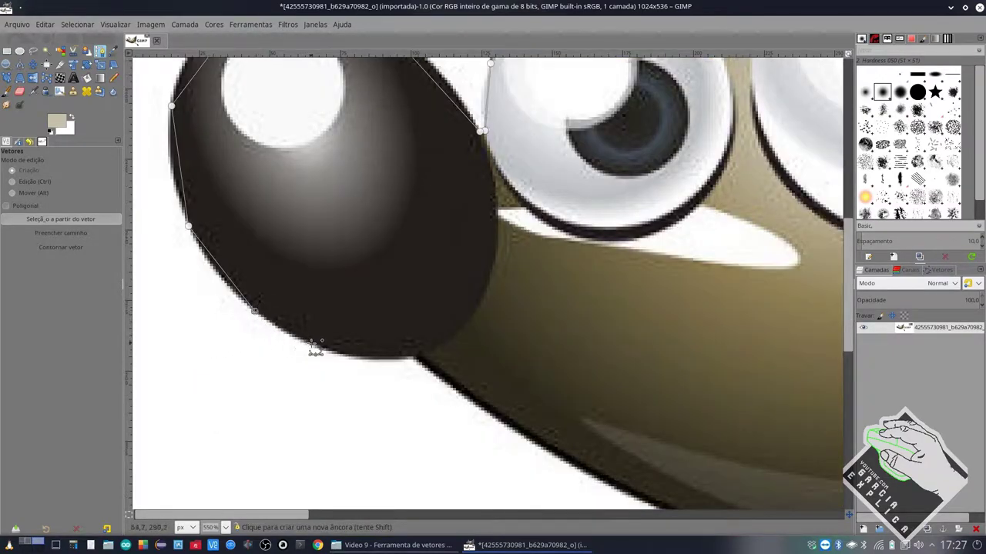
{"action": "left_click", "coordinate": [313, 348]}
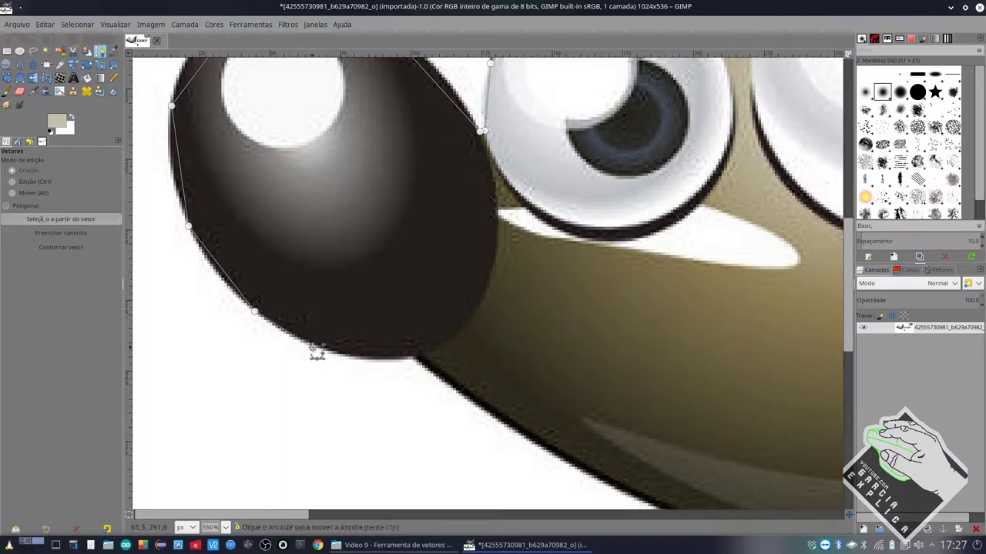
{"action": "left_click", "coordinate": [415, 359]}
Step: Pan across and add a path anchor on the beak's lower edge
{"action": "scroll", "coordinate": [501, 381], "scroll_direction": "down", "scroll_amount": 2}
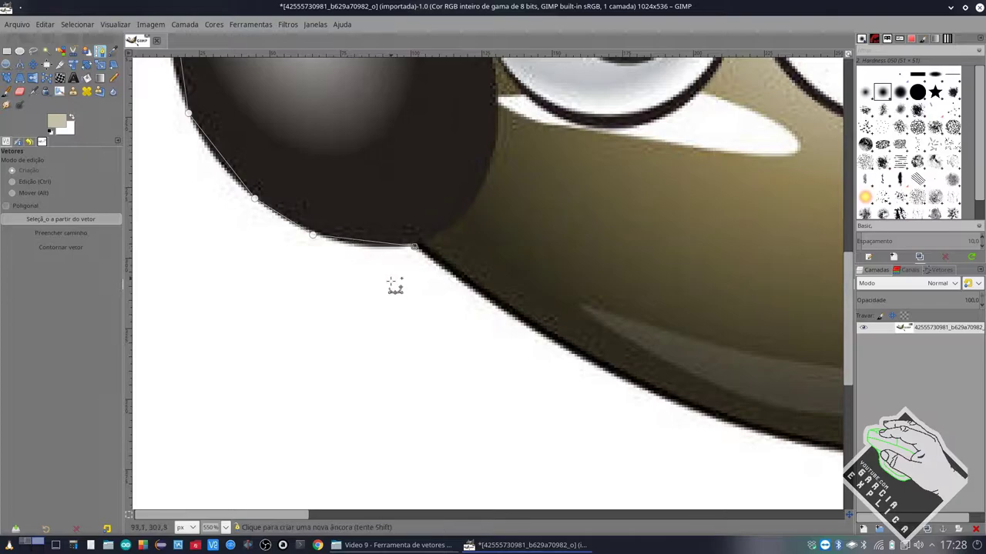
{"action": "scroll", "coordinate": [375, 275], "scroll_direction": "up", "scroll_amount": 4}
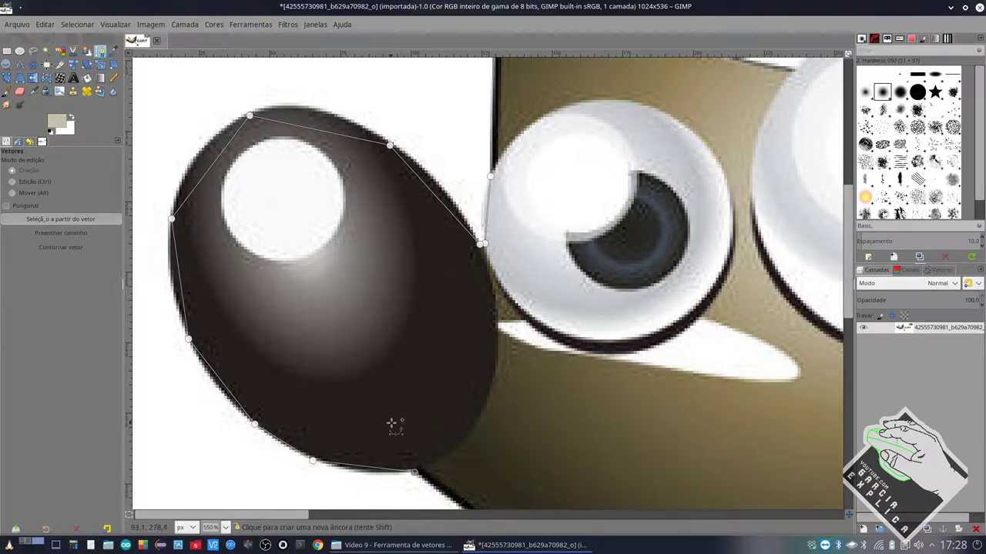
{"action": "scroll", "coordinate": [452, 403], "scroll_direction": "down", "scroll_amount": 4}
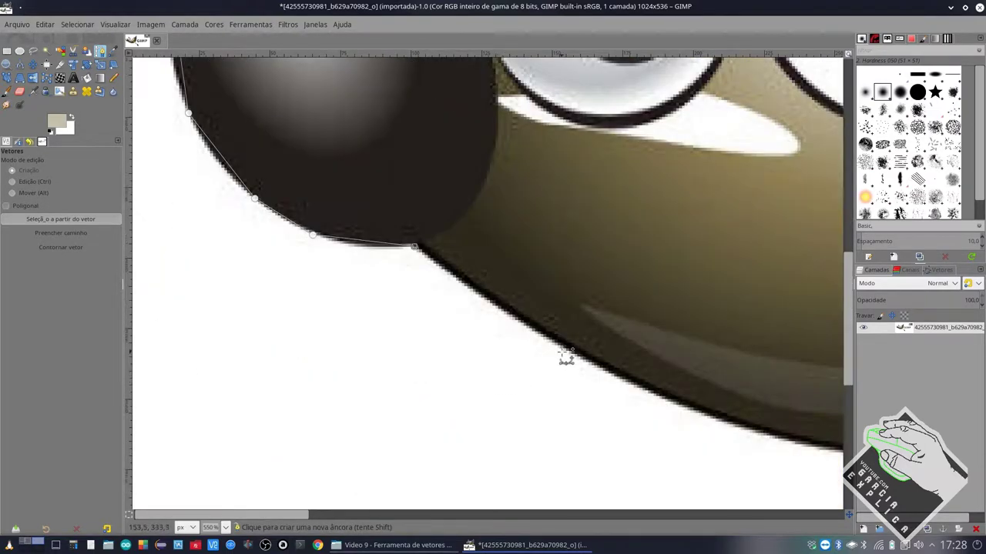
{"action": "scroll", "coordinate": [566, 358], "scroll_direction": "down", "scroll_amount": 2}
{"action": "scroll", "coordinate": [565, 358], "scroll_direction": "right", "scroll_amount": 3}
{"action": "scroll", "coordinate": [559, 354], "scroll_direction": "right", "scroll_amount": 2}
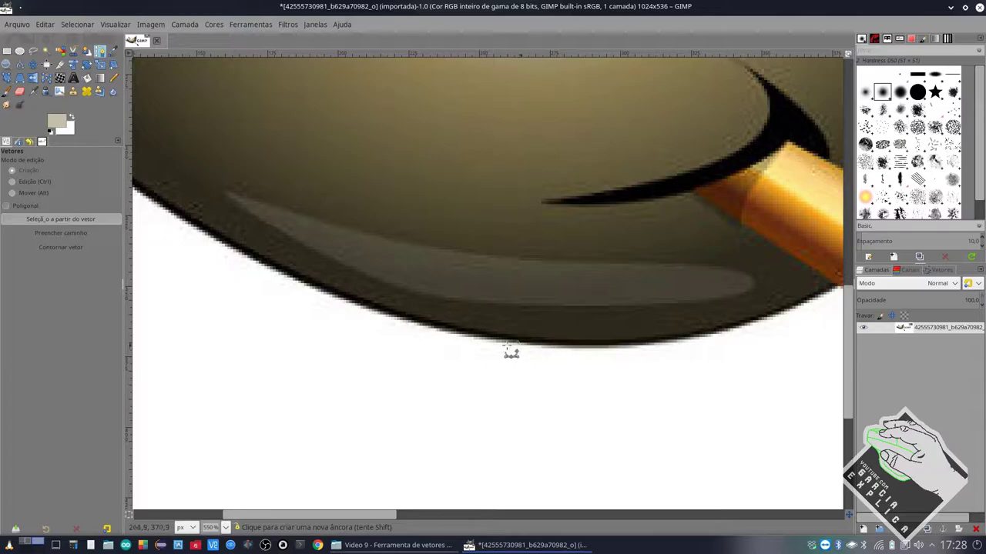
{"action": "scroll", "coordinate": [226, 270], "scroll_direction": "left", "scroll_amount": 8}
{"action": "scroll", "coordinate": [226, 271], "scroll_direction": "up", "scroll_amount": 4}
{"action": "scroll", "coordinate": [431, 269], "scroll_direction": "up", "scroll_amount": 5}
{"action": "scroll", "coordinate": [431, 269], "scroll_direction": "up", "scroll_amount": 1}
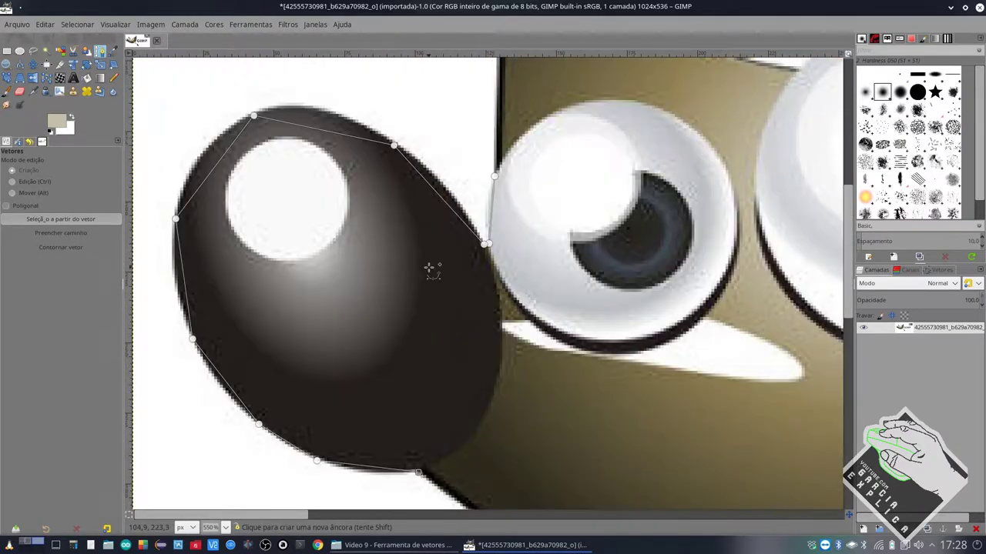
{"action": "scroll", "coordinate": [549, 418], "scroll_direction": "down", "scroll_amount": 5}
{"action": "scroll", "coordinate": [539, 406], "scroll_direction": "right", "scroll_amount": 5}
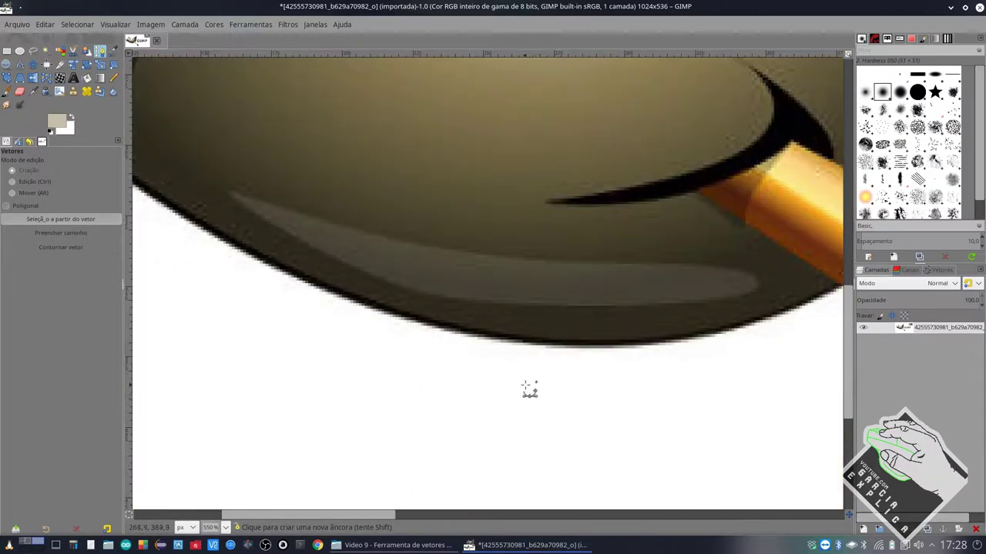
{"action": "scroll", "coordinate": [747, 308], "scroll_direction": "right", "scroll_amount": 5}
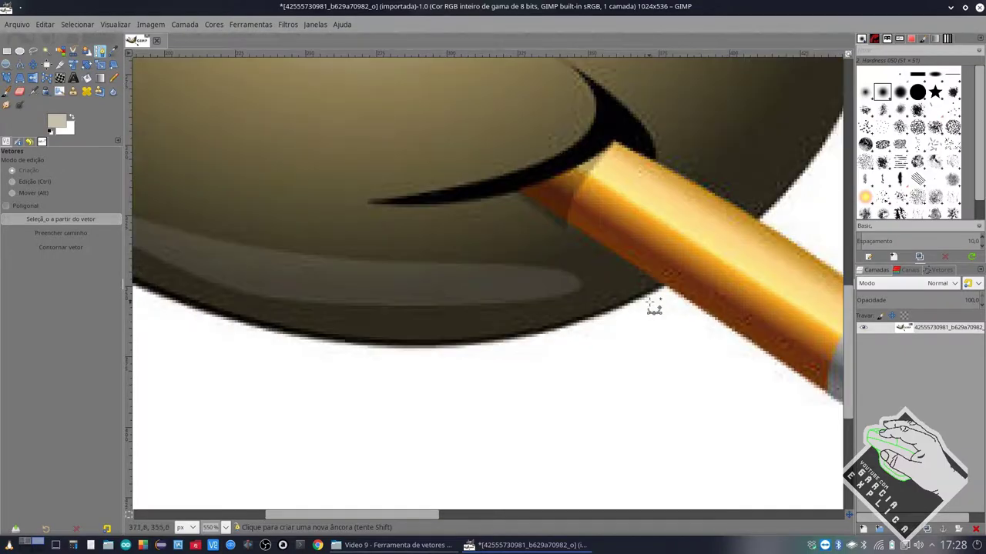
{"action": "left_click", "coordinate": [667, 292]}
Step: Outline the paintbrush's stick, ferrule and bristles, curving the segment along the bristle edge
{"action": "scroll", "coordinate": [495, 374], "scroll_direction": "left", "scroll_amount": 5}
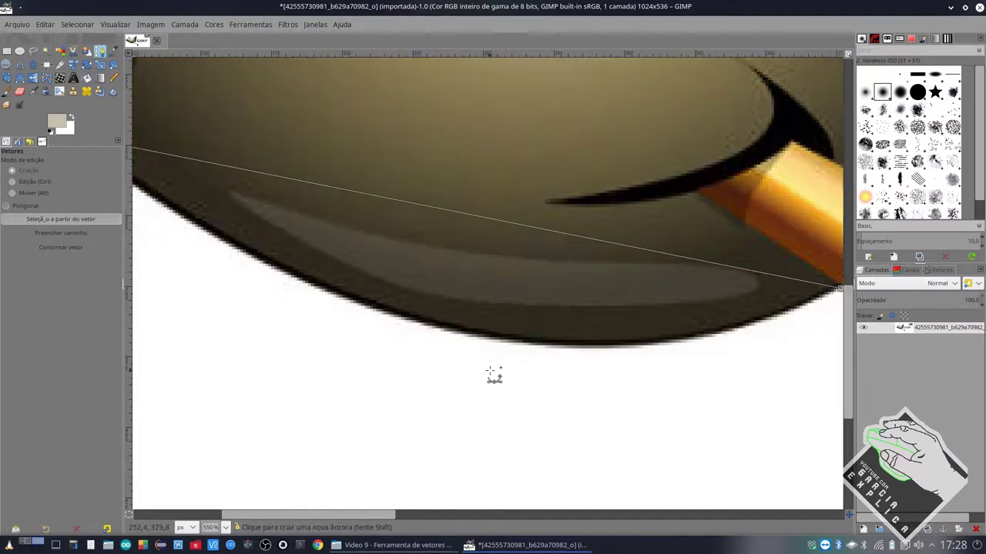
{"action": "scroll", "coordinate": [485, 270], "scroll_direction": "left", "scroll_amount": 5}
{"action": "scroll", "coordinate": [608, 378], "scroll_direction": "right", "scroll_amount": 5}
{"action": "scroll", "coordinate": [601, 362], "scroll_direction": "right", "scroll_amount": 7}
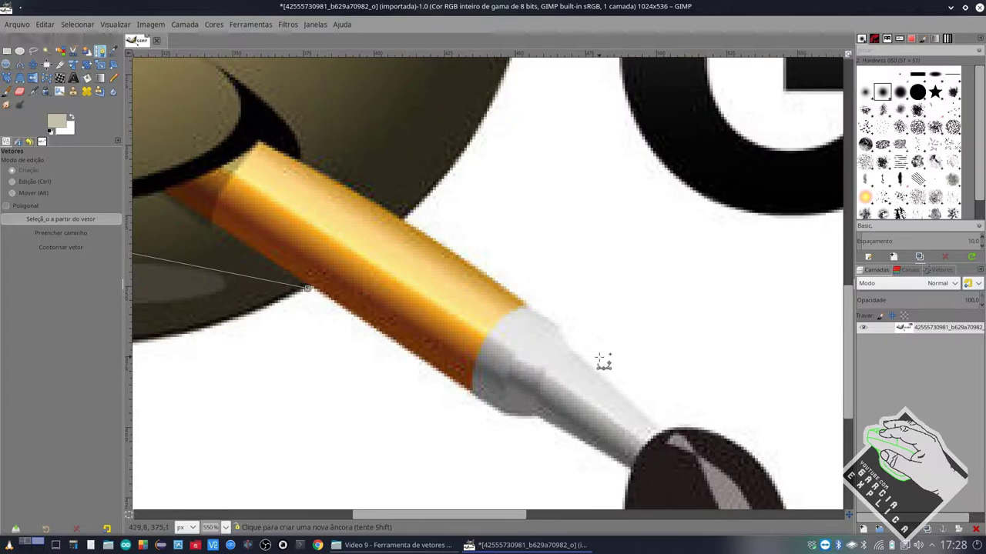
{"action": "scroll", "coordinate": [539, 331], "scroll_direction": "right", "scroll_amount": 7}
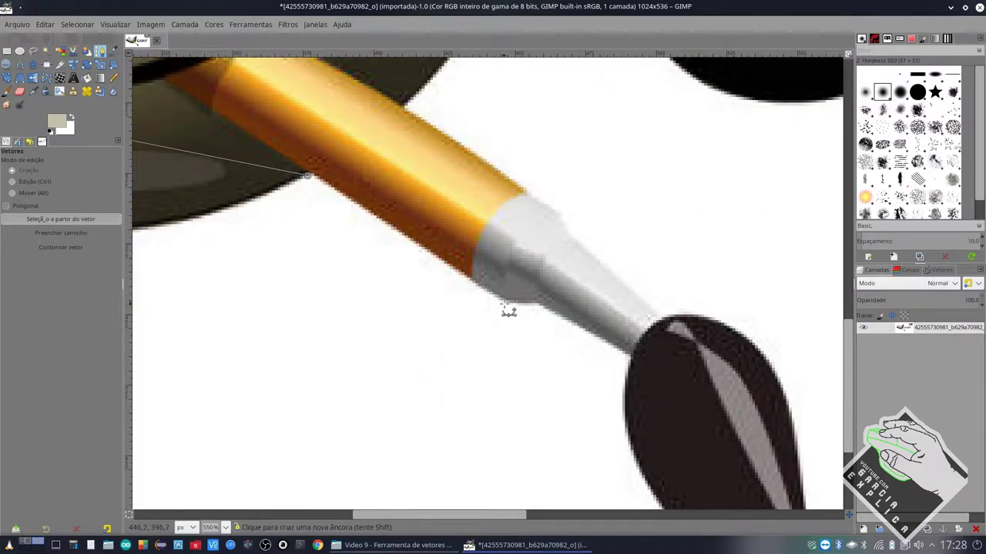
{"action": "left_click", "coordinate": [503, 302]}
{"action": "left_click", "coordinate": [536, 304]}
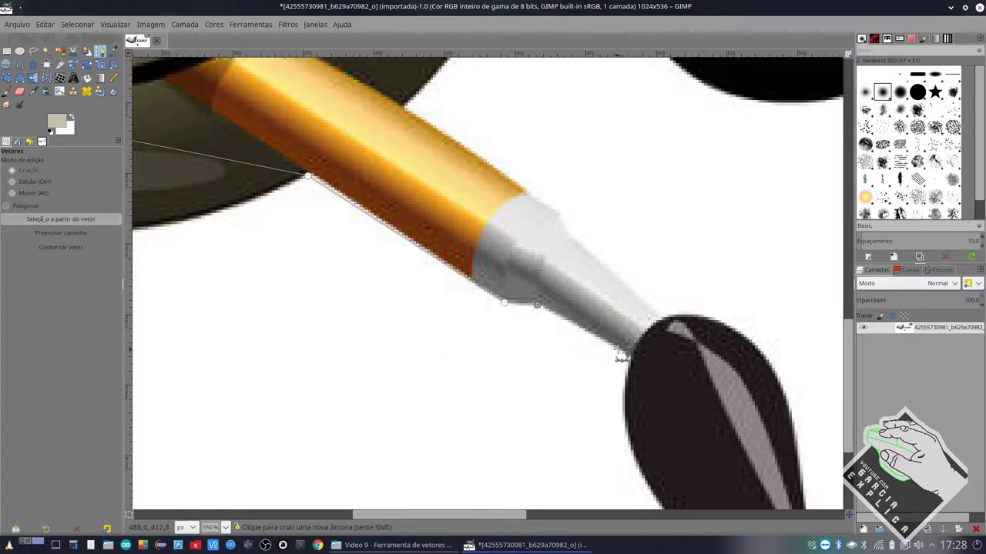
{"action": "left_click", "coordinate": [629, 355]}
{"action": "scroll", "coordinate": [638, 352], "scroll_direction": "down", "scroll_amount": 3}
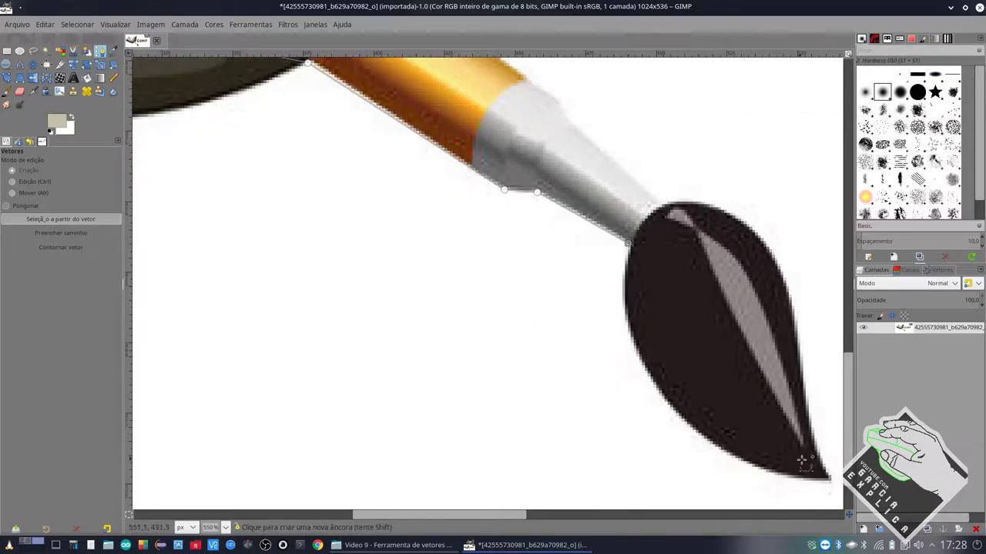
{"action": "left_click", "coordinate": [826, 477]}
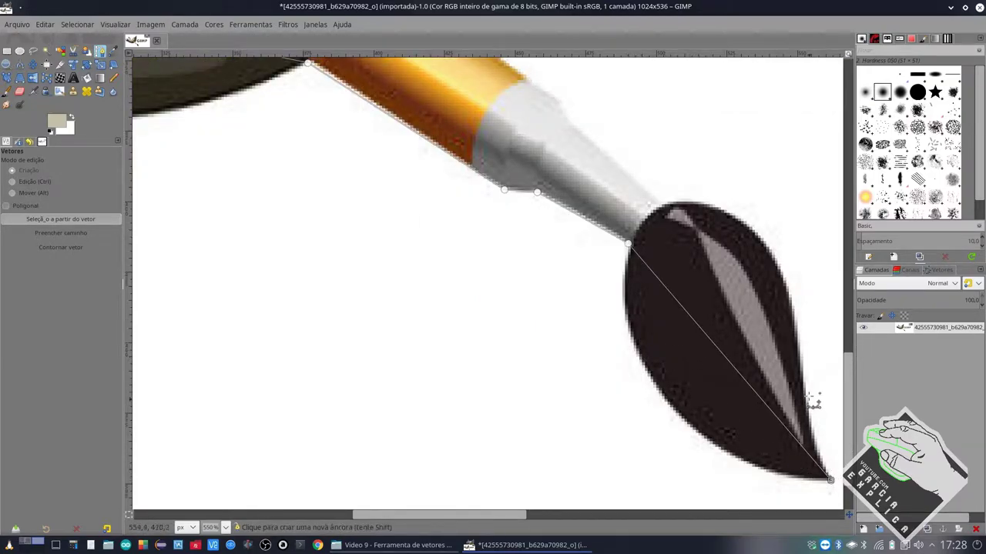
{"action": "left_click_drag", "start_coordinate": [806, 375], "coordinate": [768, 256]}
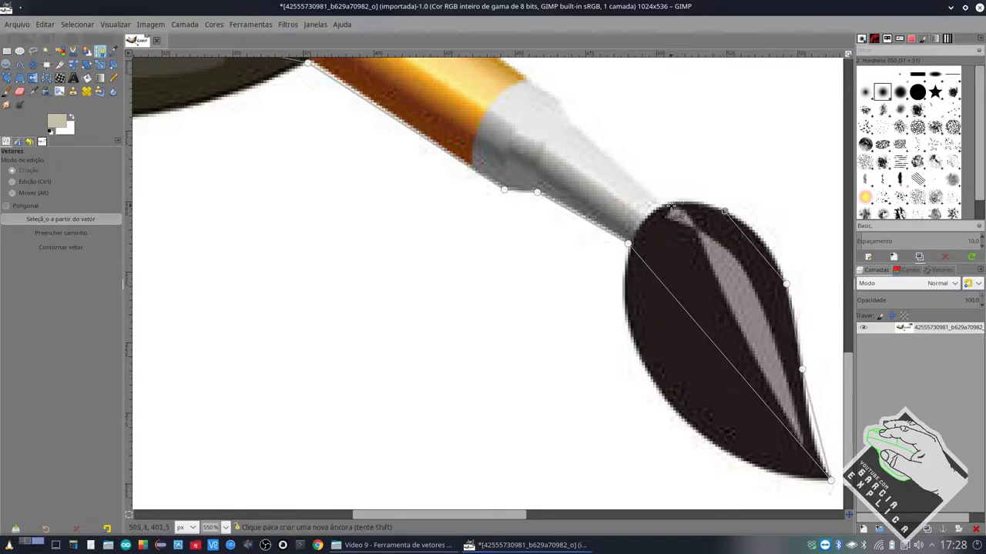
{"action": "left_click", "coordinate": [665, 210]}
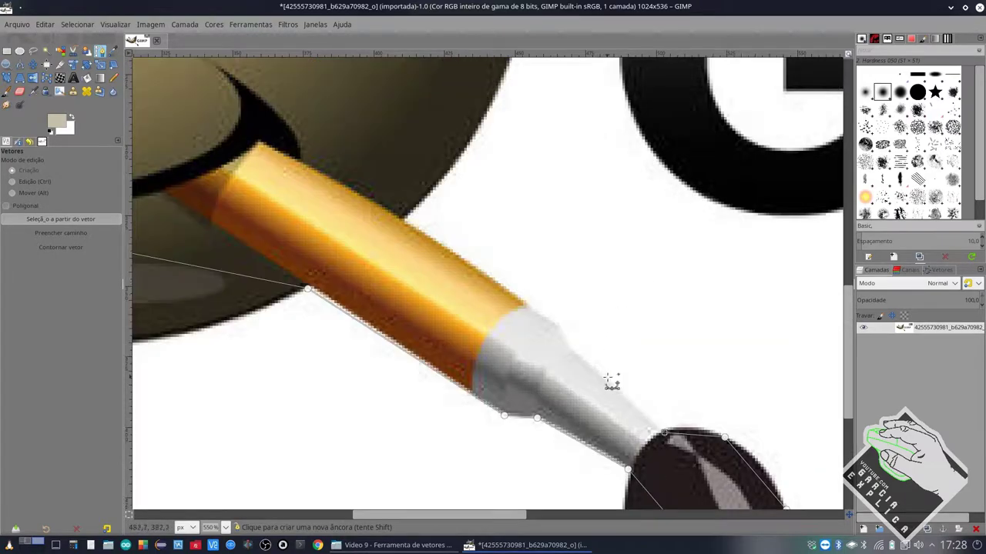
{"action": "left_click", "coordinate": [566, 342]}
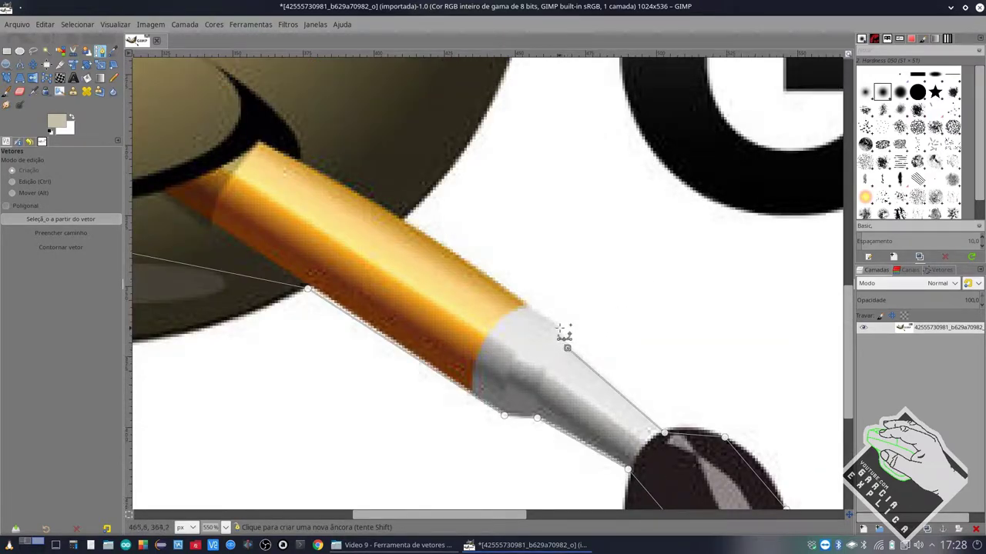
{"action": "left_click", "coordinate": [405, 222]}
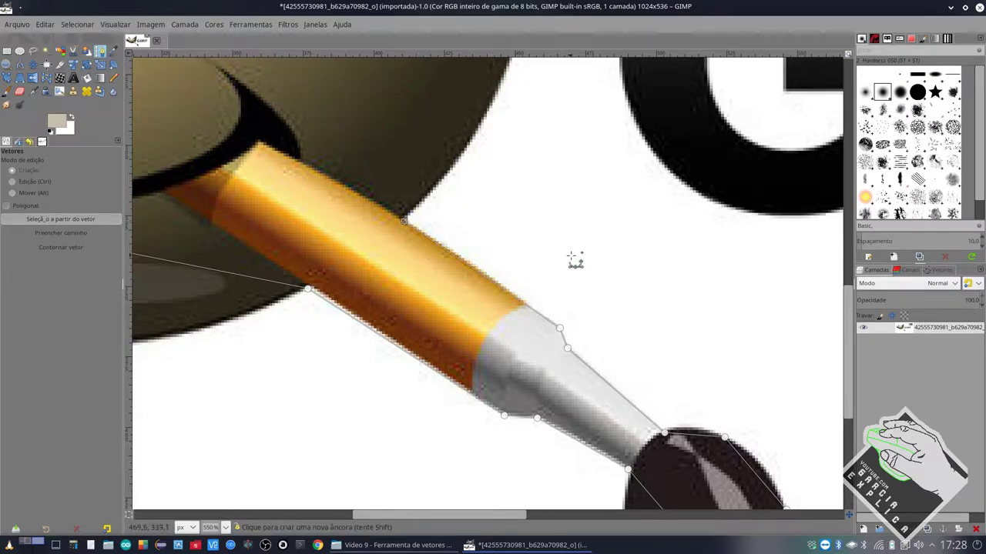
{"action": "scroll", "coordinate": [530, 244], "scroll_direction": "up", "scroll_amount": 5}
{"action": "scroll", "coordinate": [525, 326], "scroll_direction": "down", "scroll_amount": 2}
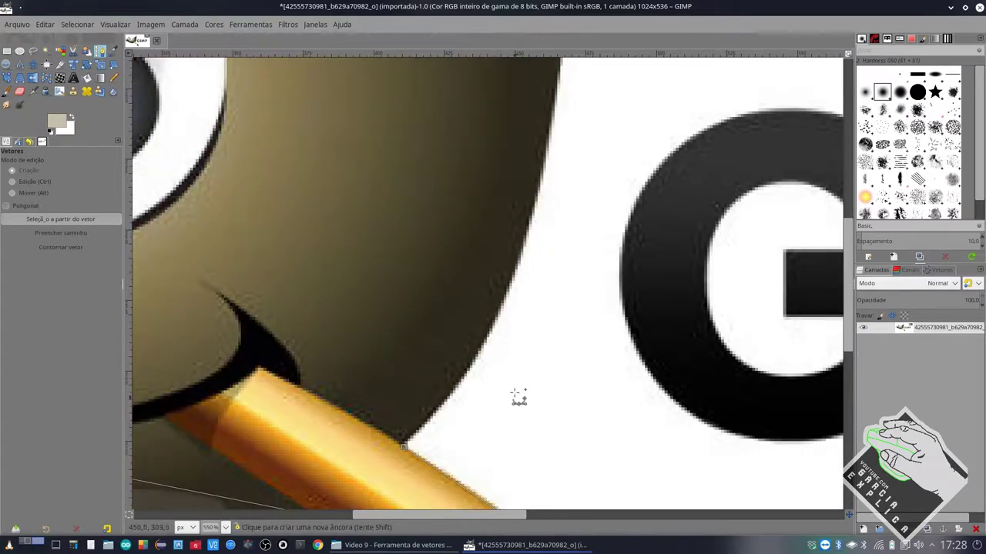
Step: Add path anchors up the beak's right side and head edge along the right ear
{"action": "left_click", "coordinate": [474, 361]}
{"action": "left_click", "coordinate": [532, 213]}
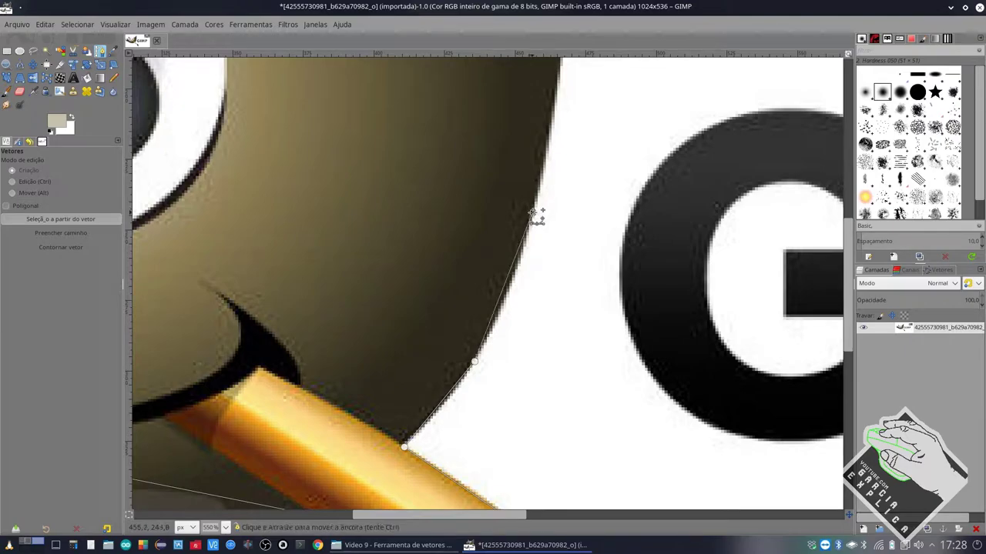
{"action": "scroll", "coordinate": [549, 226], "scroll_direction": "up", "scroll_amount": 3}
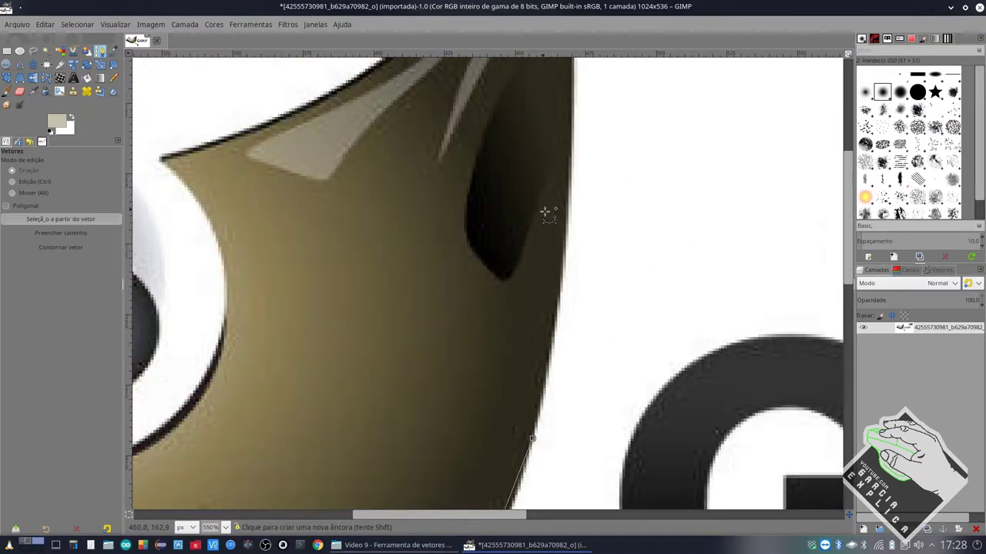
{"action": "left_click", "coordinate": [555, 333]}
{"action": "scroll", "coordinate": [569, 308], "scroll_direction": "up", "scroll_amount": 2}
{"action": "left_click", "coordinate": [571, 312]}
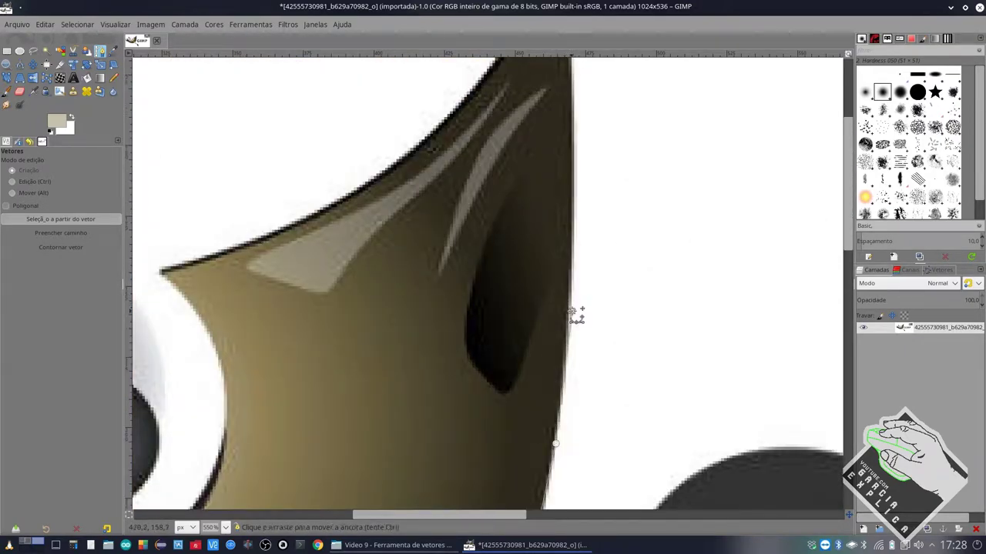
{"action": "scroll", "coordinate": [576, 304], "scroll_direction": "up", "scroll_amount": 2}
{"action": "left_click", "coordinate": [574, 285]}
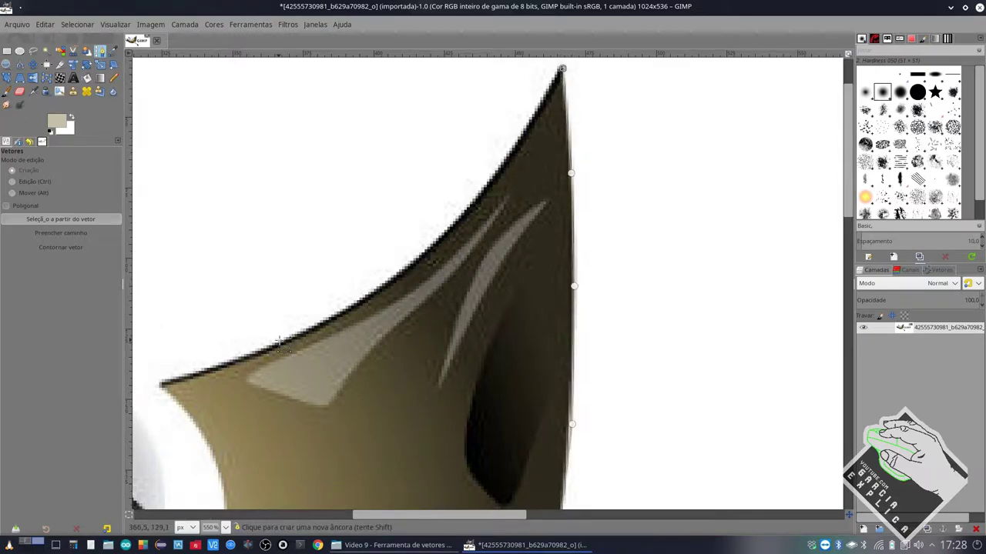
Step: Carry the path across the head to the left ear's curved edge, then zoom out to review
{"action": "scroll", "coordinate": [279, 341], "scroll_direction": "left", "scroll_amount": 3}
{"action": "left_click", "coordinate": [339, 382]}
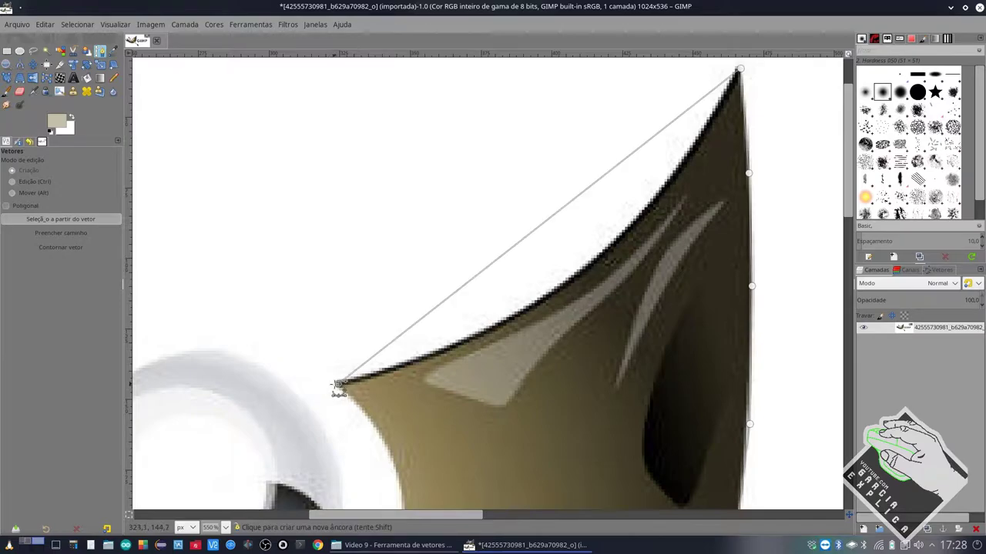
{"action": "scroll", "coordinate": [252, 406], "scroll_direction": "left", "scroll_amount": 3}
{"action": "left_click", "coordinate": [265, 406]}
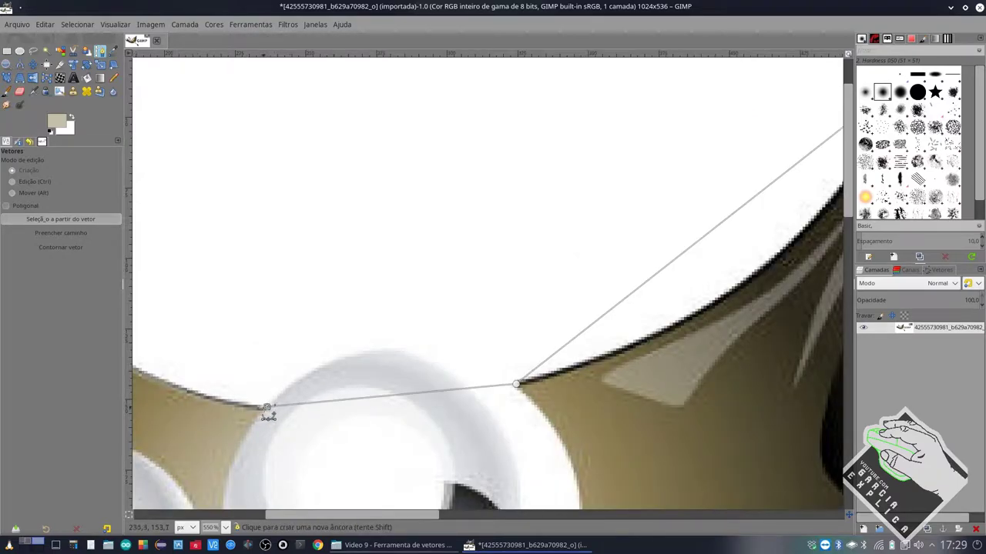
{"action": "scroll", "coordinate": [267, 406], "scroll_direction": "left", "scroll_amount": 6}
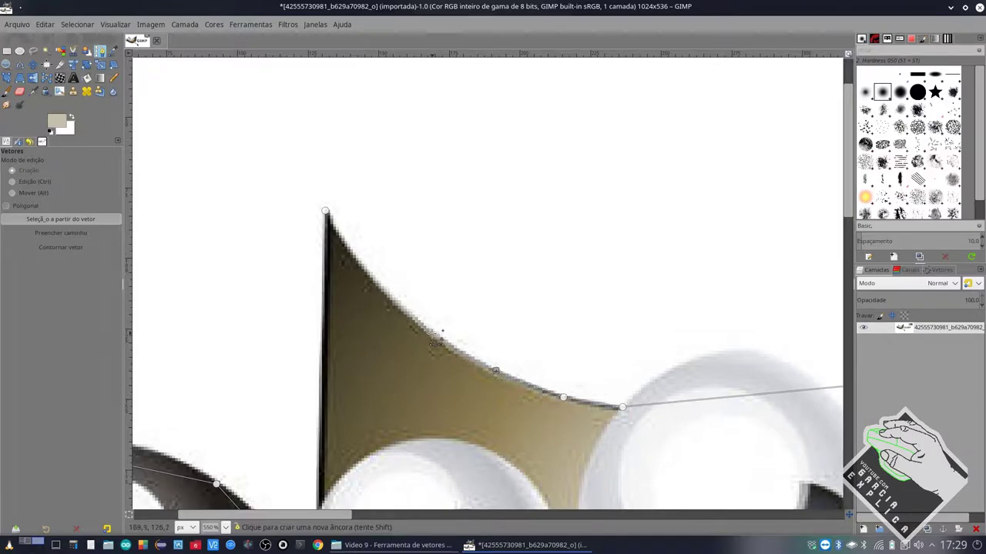
{"action": "left_click", "coordinate": [383, 289]}
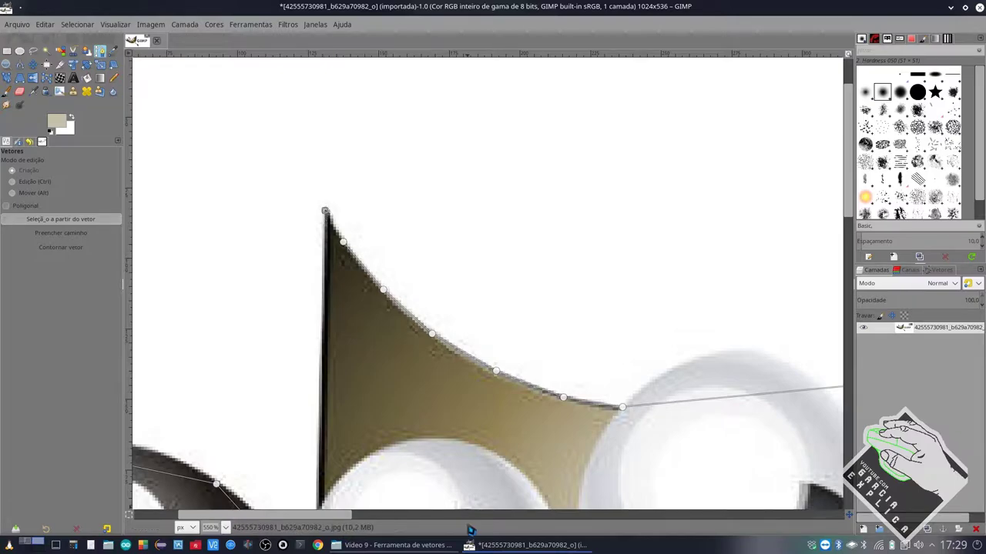
{"action": "scroll", "coordinate": [502, 467], "scroll_direction": "down", "scroll_amount": 5}
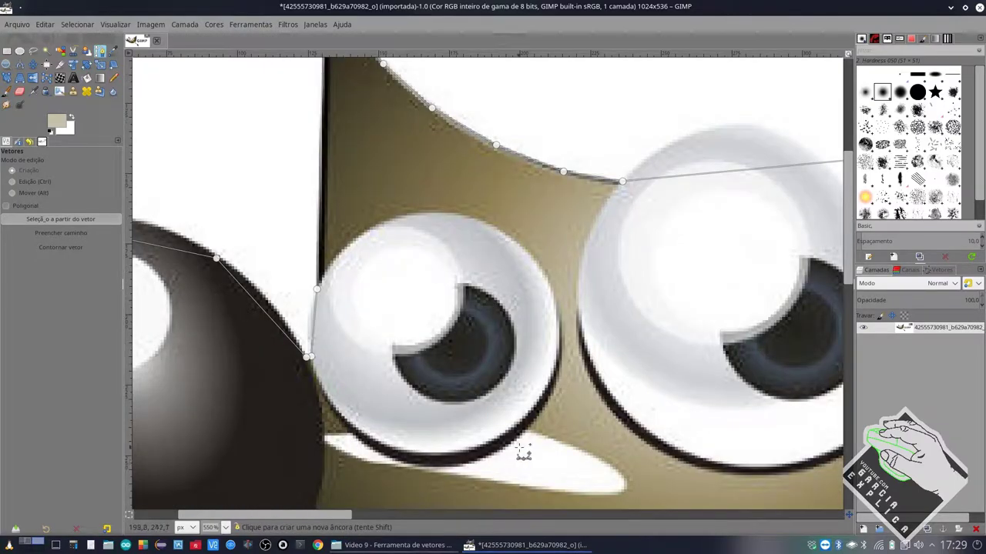
{"action": "scroll", "coordinate": [531, 447], "scroll_direction": "down", "scroll_amount": 1}
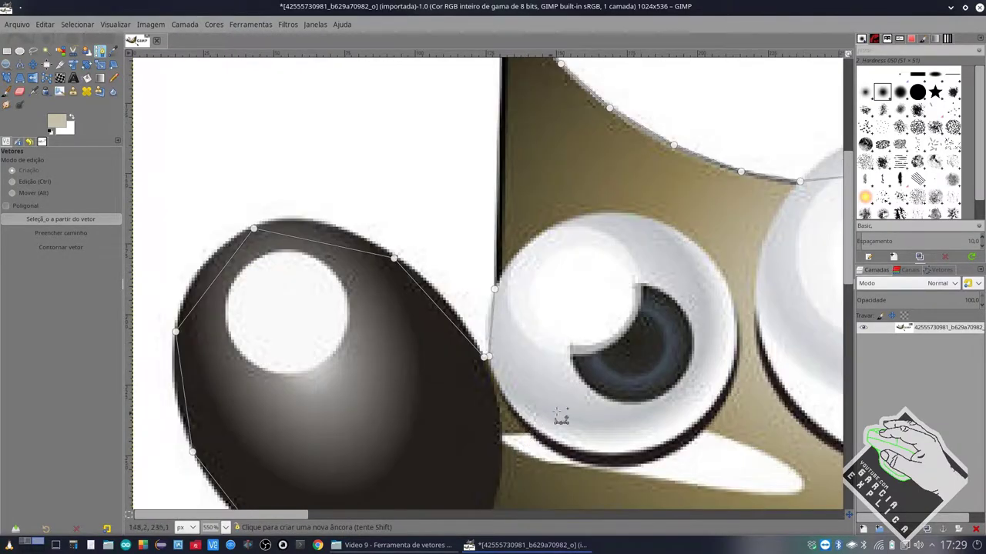
{"action": "scroll", "coordinate": [582, 402], "scroll_direction": "down", "scroll_amount": 1}
{"action": "scroll", "coordinate": [590, 407], "scroll_direction": "down", "scroll_amount": 1}
{"action": "scroll", "coordinate": [586, 397], "scroll_direction": "down", "scroll_amount": 3}
{"action": "scroll", "coordinate": [582, 394], "scroll_direction": "right", "scroll_amount": 4}
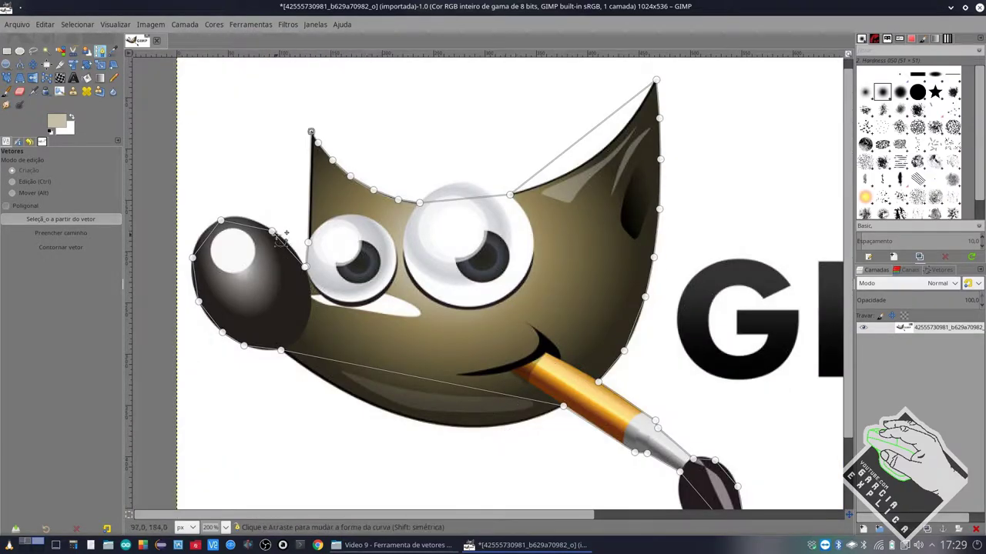
{"action": "scroll", "coordinate": [286, 231], "scroll_direction": "up", "scroll_amount": 2}
Step: Curve the straight segment beside the small eye, tuning its Bézier handles to the eye's left edge
{"action": "scroll", "coordinate": [454, 269], "scroll_direction": "up", "scroll_amount": 4}
{"action": "scroll", "coordinate": [479, 288], "scroll_direction": "down", "scroll_amount": 3}
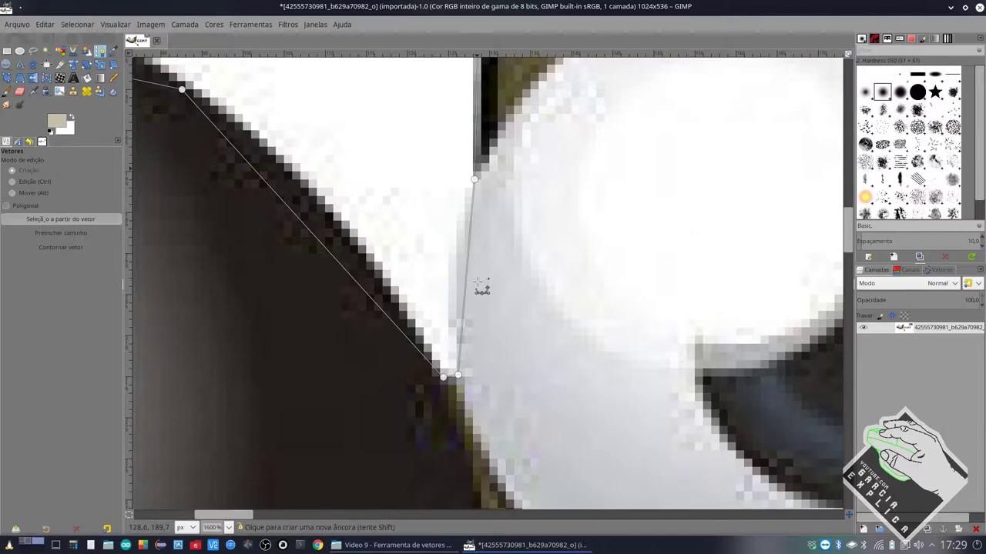
{"action": "mouse_move", "coordinate": [464, 274]}
{"action": "left_mouse_down"}
{"action": "mouse_move", "coordinate": [448, 275]}
{"action": "mouse_move", "coordinate": [461, 268]}
{"action": "mouse_move", "coordinate": [459, 252]}
{"action": "left_mouse_up"}
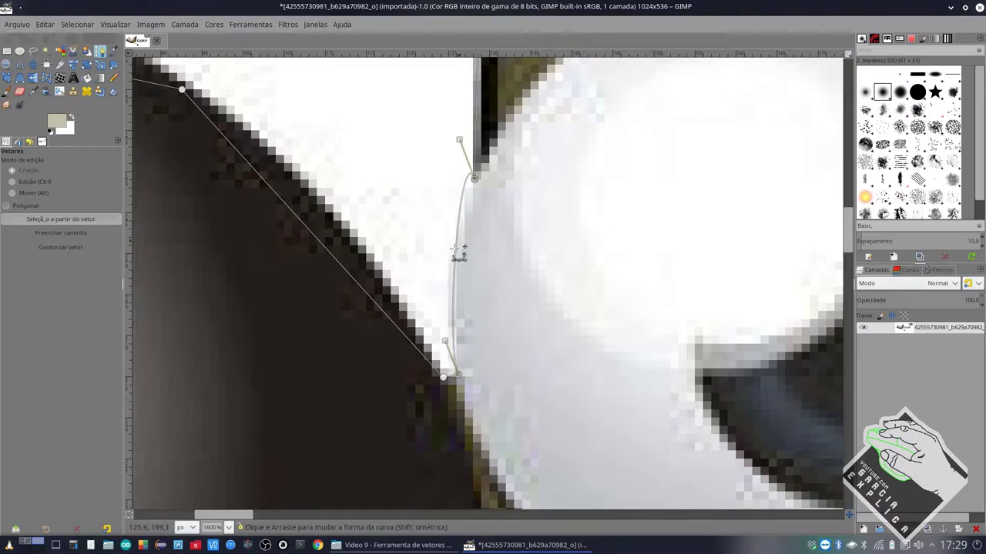
{"action": "mouse_move", "coordinate": [454, 297]}
{"action": "left_mouse_down"}
{"action": "mouse_move", "coordinate": [457, 267]}
{"action": "mouse_move", "coordinate": [468, 277]}
{"action": "mouse_move", "coordinate": [455, 283]}
{"action": "mouse_move", "coordinate": [414, 257]}
{"action": "mouse_move", "coordinate": [567, 280]}
{"action": "mouse_move", "coordinate": [442, 274]}
{"action": "mouse_move", "coordinate": [453, 279]}
{"action": "left_mouse_up"}
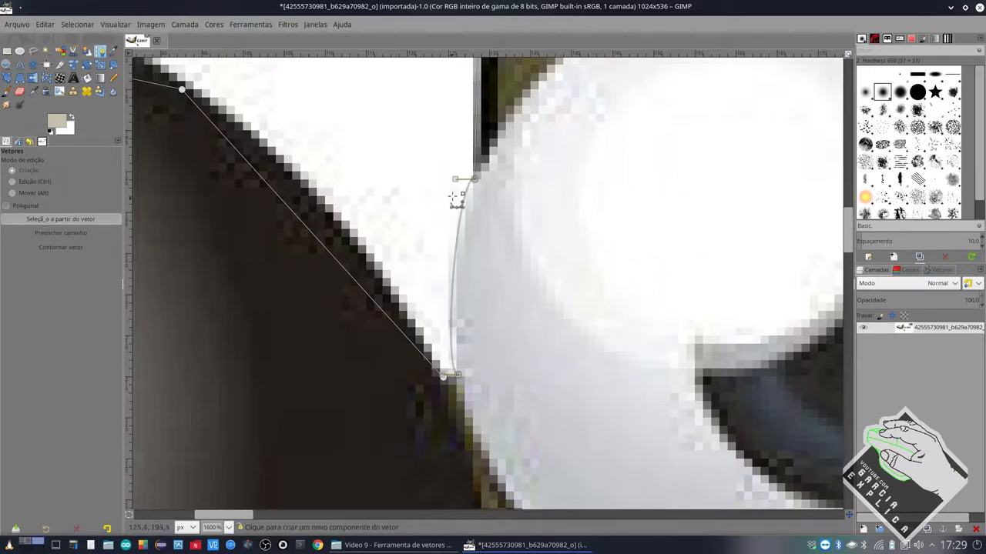
{"action": "mouse_move", "coordinate": [440, 194]}
{"action": "left_mouse_down"}
{"action": "mouse_move", "coordinate": [475, 229]}
{"action": "mouse_move", "coordinate": [519, 198]}
{"action": "mouse_move", "coordinate": [453, 187]}
{"action": "left_mouse_up"}
{"action": "left_click_drag", "start_coordinate": [443, 378], "coordinate": [440, 378]}
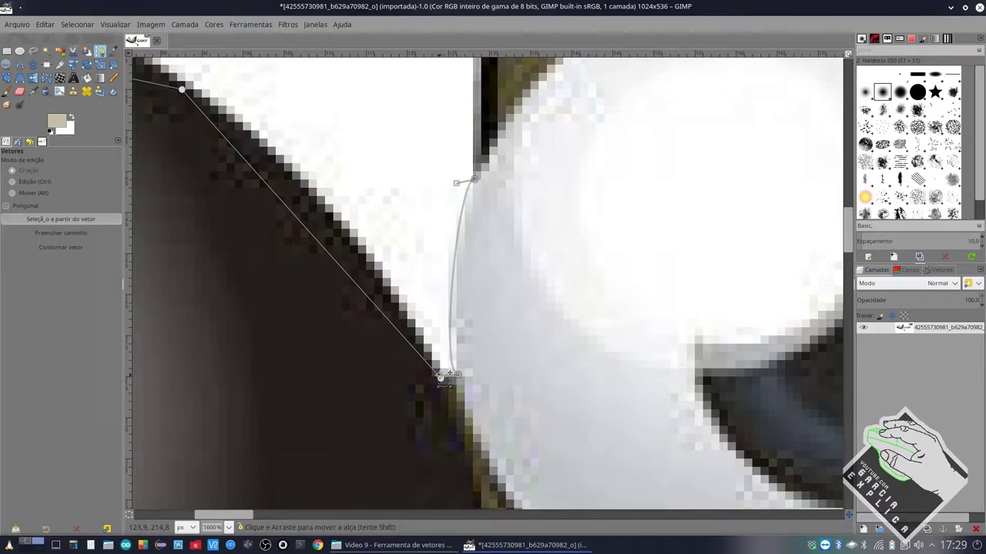
{"action": "left_click_drag", "start_coordinate": [440, 379], "coordinate": [442, 375]}
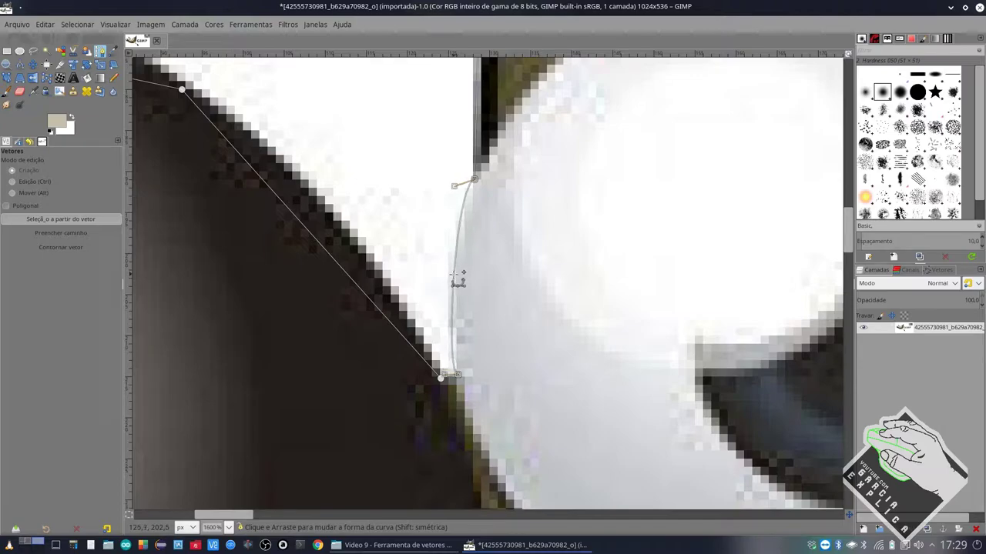
{"action": "left_click_drag", "start_coordinate": [452, 274], "coordinate": [448, 269]}
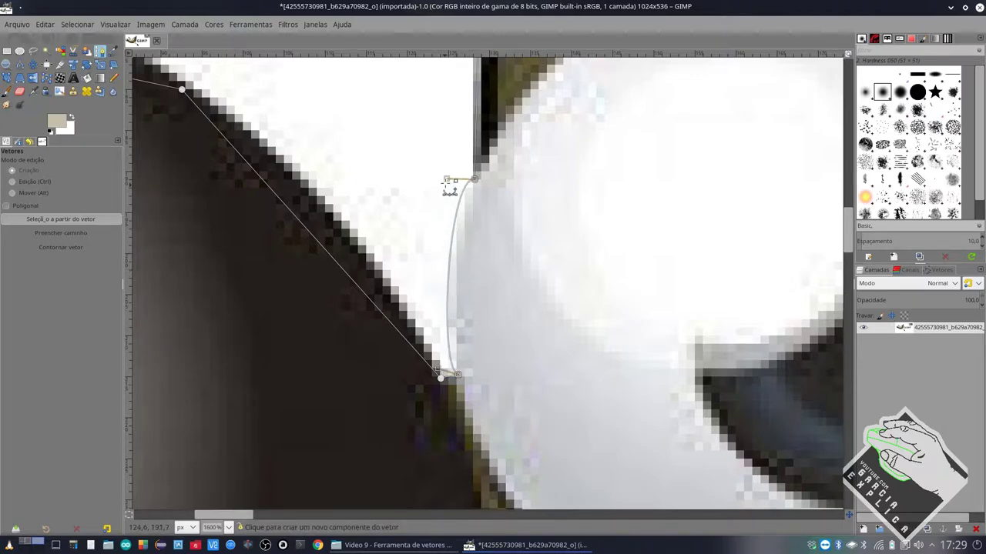
{"action": "left_click_drag", "start_coordinate": [461, 191], "coordinate": [456, 182]}
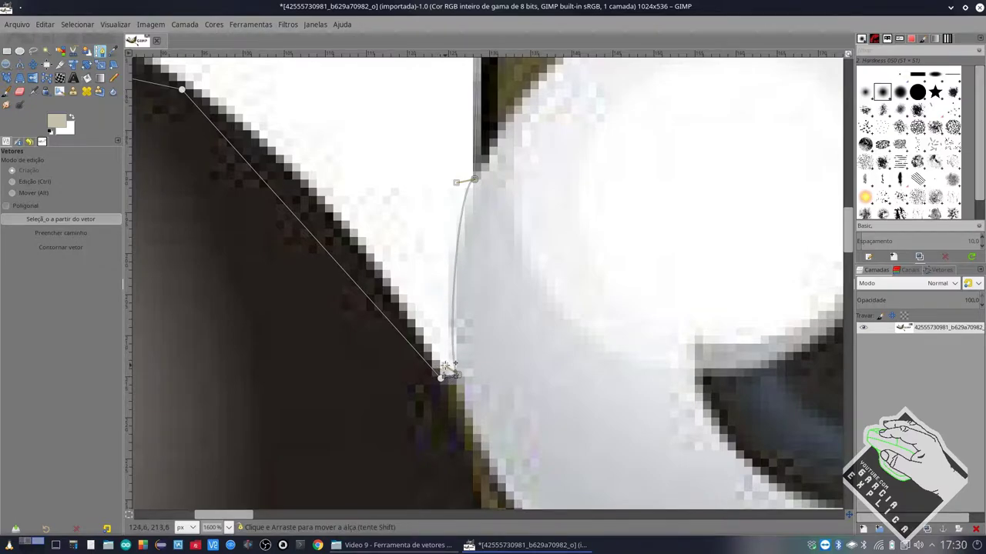
{"action": "mouse_move", "coordinate": [456, 182]}
{"action": "left_mouse_down"}
{"action": "mouse_move", "coordinate": [445, 214]}
{"action": "mouse_move", "coordinate": [455, 187]}
{"action": "left_mouse_up"}
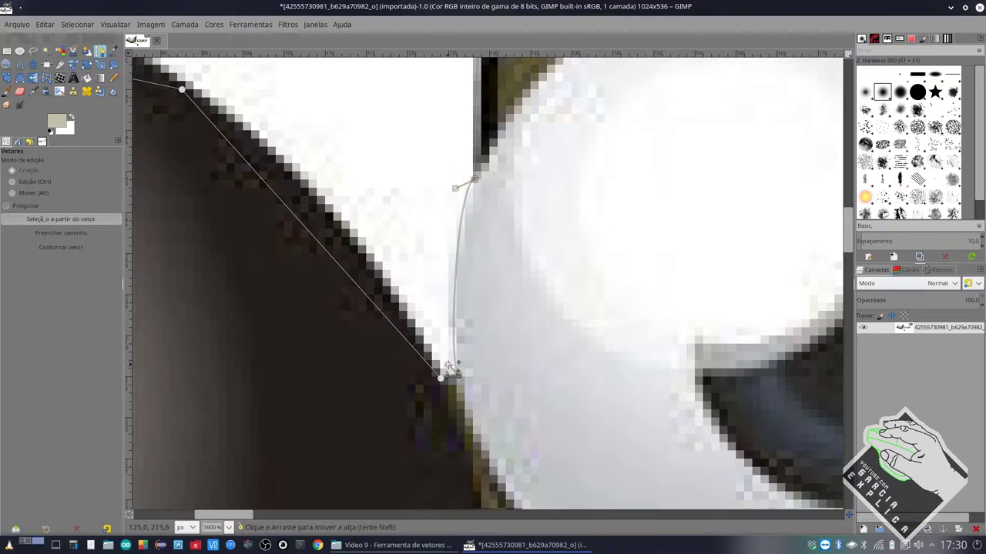
Step: Bend the nose-side segment into a curve and tweak both handles to hug the dark edge
{"action": "scroll", "coordinate": [385, 281], "scroll_direction": "down", "scroll_amount": 1}
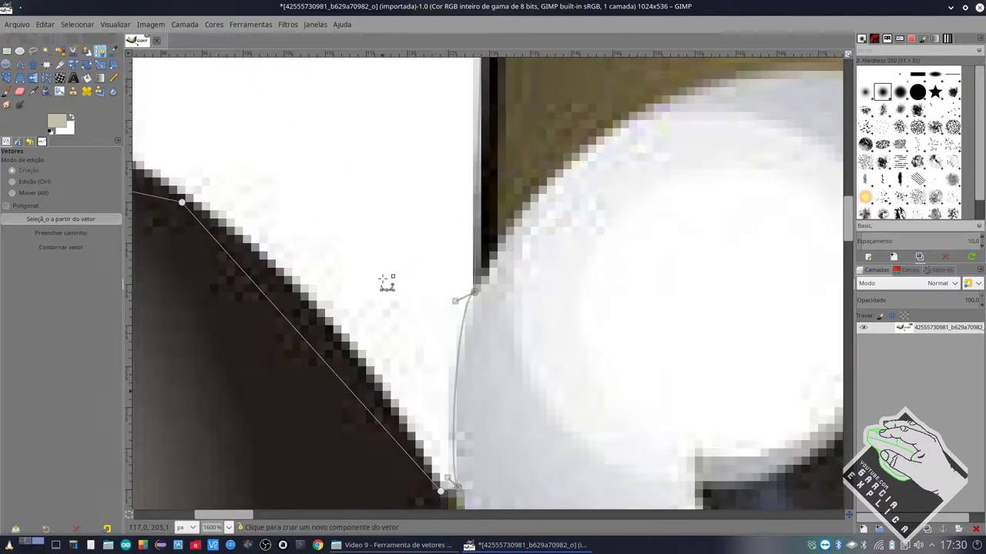
{"action": "scroll", "coordinate": [493, 285], "scroll_direction": "up", "scroll_amount": 1}
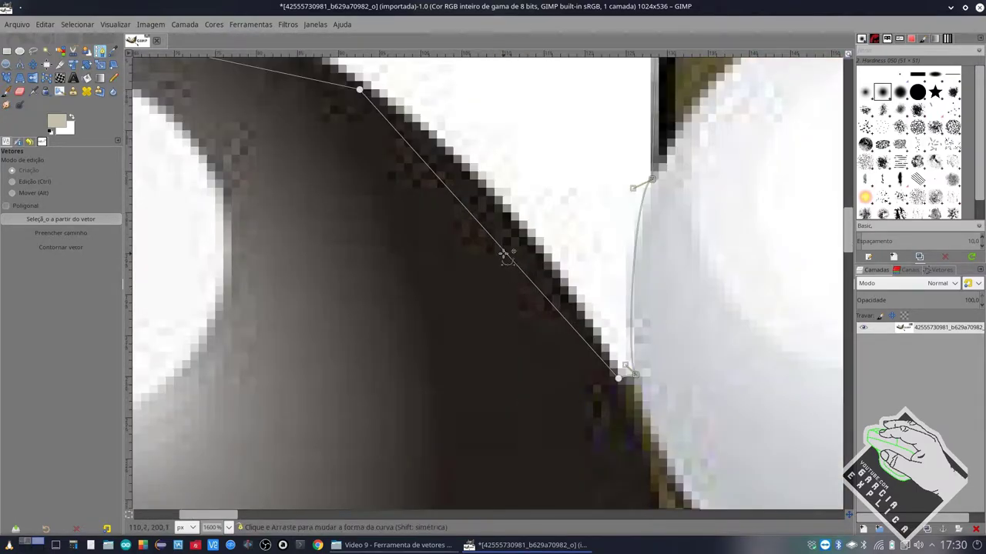
{"action": "left_click_drag", "start_coordinate": [502, 250], "coordinate": [529, 230]}
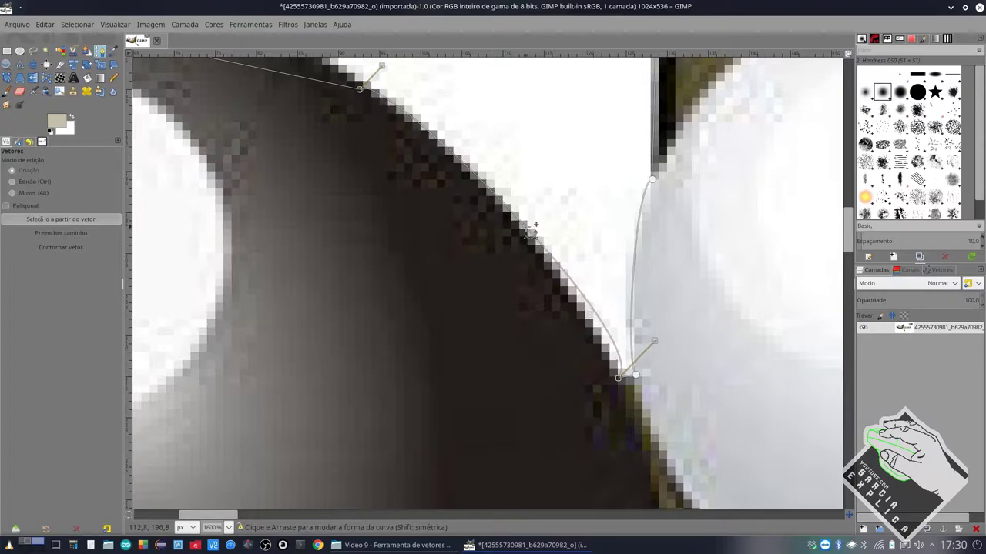
{"action": "left_click_drag", "start_coordinate": [653, 340], "coordinate": [630, 344]}
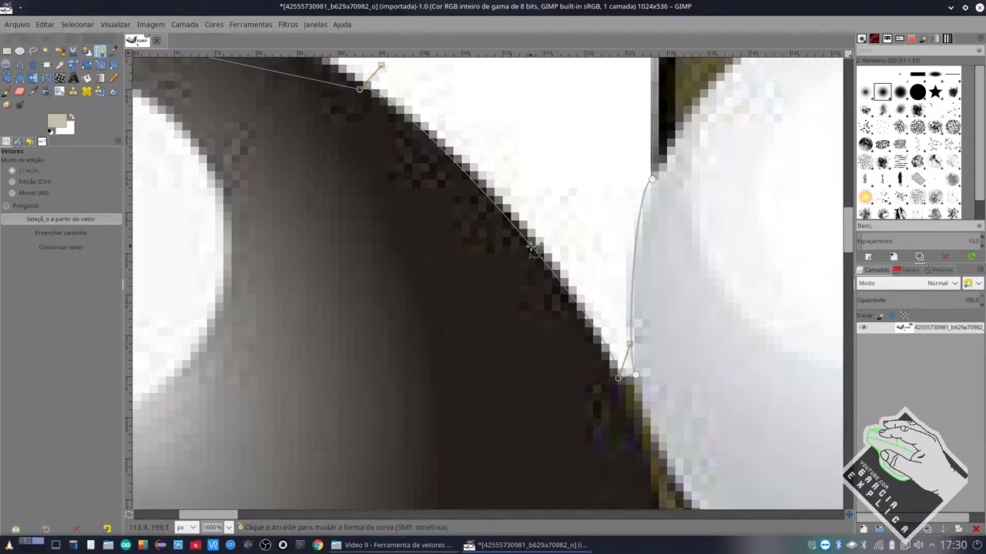
{"action": "left_click_drag", "start_coordinate": [524, 242], "coordinate": [533, 234]}
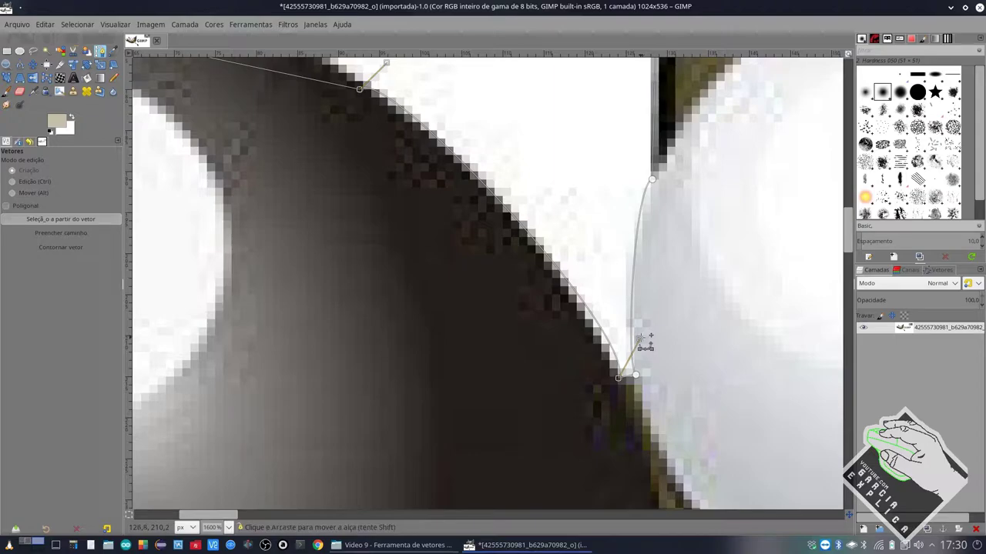
{"action": "mouse_move", "coordinate": [640, 340]}
{"action": "left_mouse_down"}
{"action": "mouse_move", "coordinate": [671, 340]}
{"action": "mouse_move", "coordinate": [536, 185]}
{"action": "mouse_move", "coordinate": [549, 176]}
{"action": "mouse_move", "coordinate": [631, 308]}
{"action": "mouse_move", "coordinate": [671, 406]}
{"action": "mouse_move", "coordinate": [704, 359]}
{"action": "mouse_move", "coordinate": [758, 401]}
{"action": "mouse_move", "coordinate": [790, 403]}
{"action": "mouse_move", "coordinate": [631, 257]}
{"action": "mouse_move", "coordinate": [761, 337]}
{"action": "mouse_move", "coordinate": [770, 352]}
{"action": "mouse_move", "coordinate": [644, 314]}
{"action": "mouse_move", "coordinate": [592, 262]}
{"action": "left_mouse_up"}
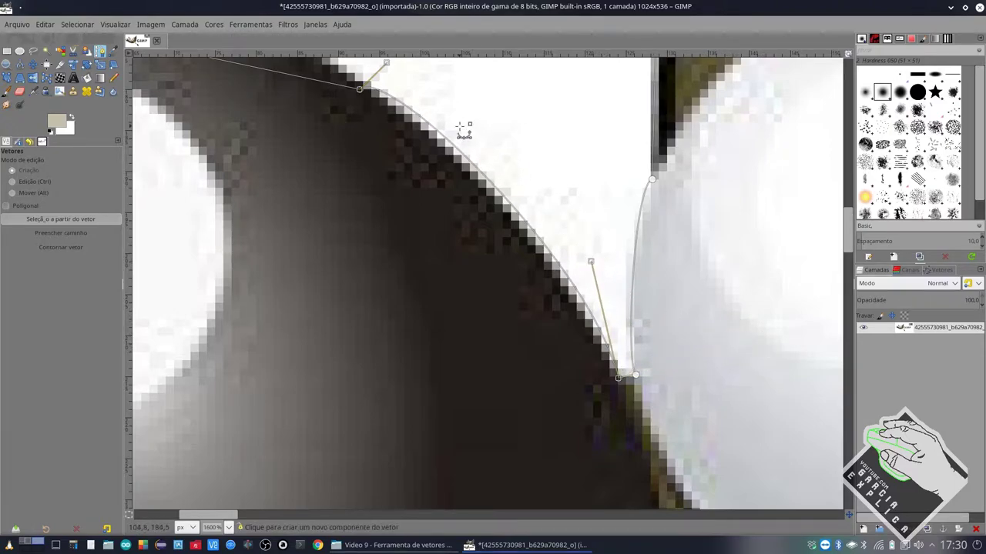
{"action": "scroll", "coordinate": [462, 132], "scroll_direction": "up", "scroll_amount": 3}
{"action": "left_click_drag", "start_coordinate": [389, 175], "coordinate": [428, 211]}
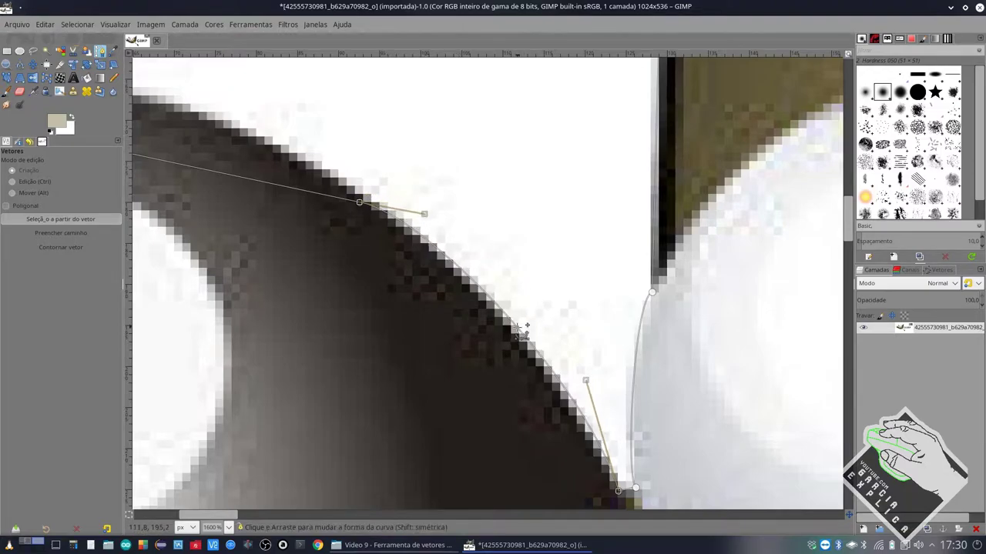
{"action": "left_click_drag", "start_coordinate": [523, 328], "coordinate": [517, 324]}
Step: Curve the path segment over the nose's top edge and refine its handles to hug it
{"action": "scroll", "coordinate": [480, 274], "scroll_direction": "left", "scroll_amount": 10}
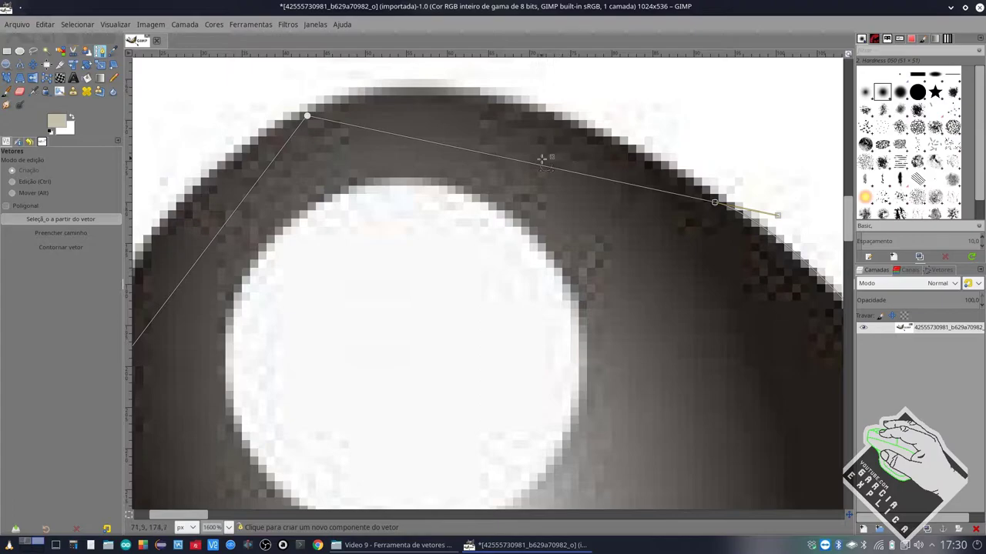
{"action": "left_click_drag", "start_coordinate": [539, 162], "coordinate": [547, 112]}
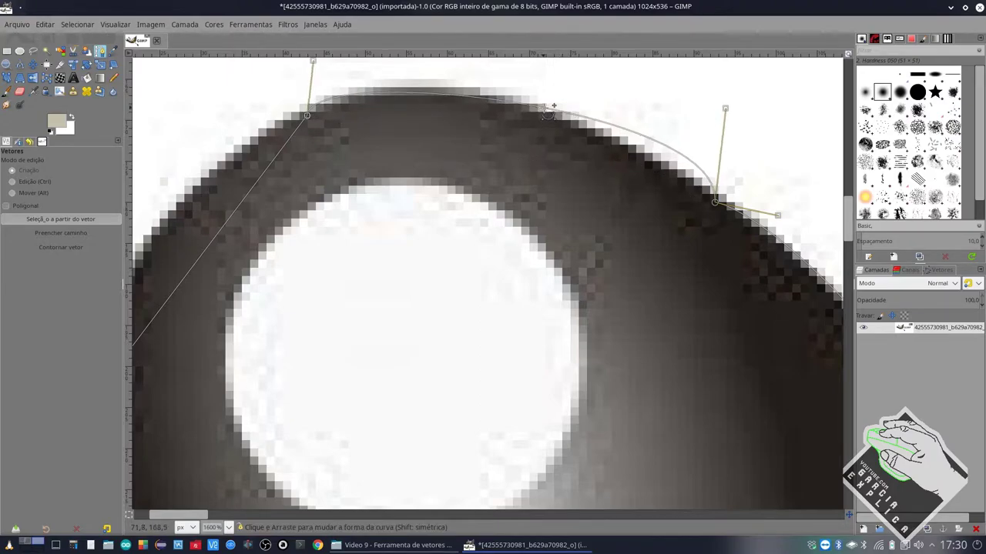
{"action": "left_click_drag", "start_coordinate": [724, 108], "coordinate": [683, 121]}
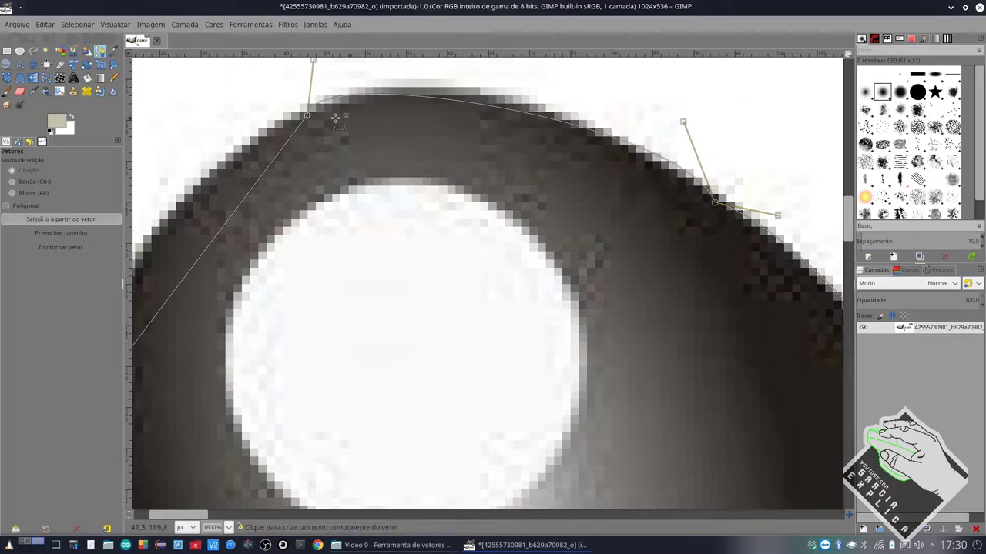
{"action": "scroll", "coordinate": [336, 117], "scroll_direction": "up", "scroll_amount": 3}
{"action": "left_click_drag", "start_coordinate": [313, 169], "coordinate": [390, 164]}
{"action": "left_click_drag", "start_coordinate": [548, 223], "coordinate": [528, 231]}
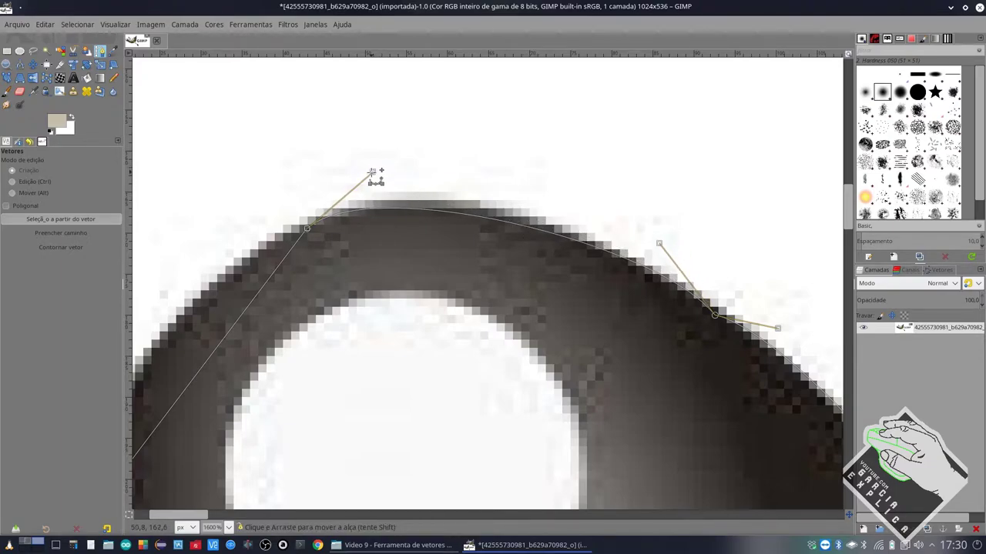
{"action": "left_click_drag", "start_coordinate": [376, 172], "coordinate": [389, 155]}
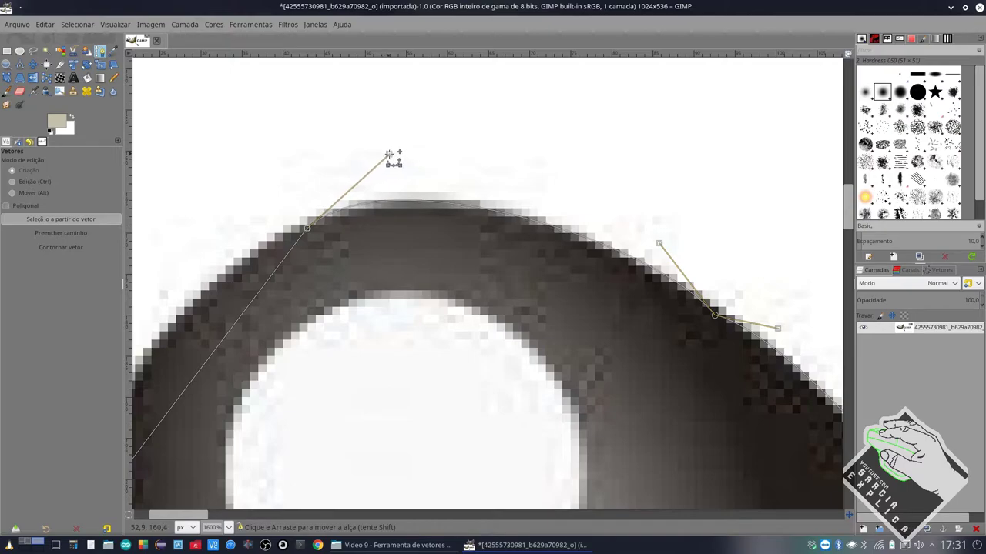
Step: Curve the segment along the nose's left side up to the top anchor
{"action": "scroll", "coordinate": [389, 160], "scroll_direction": "left", "scroll_amount": 3}
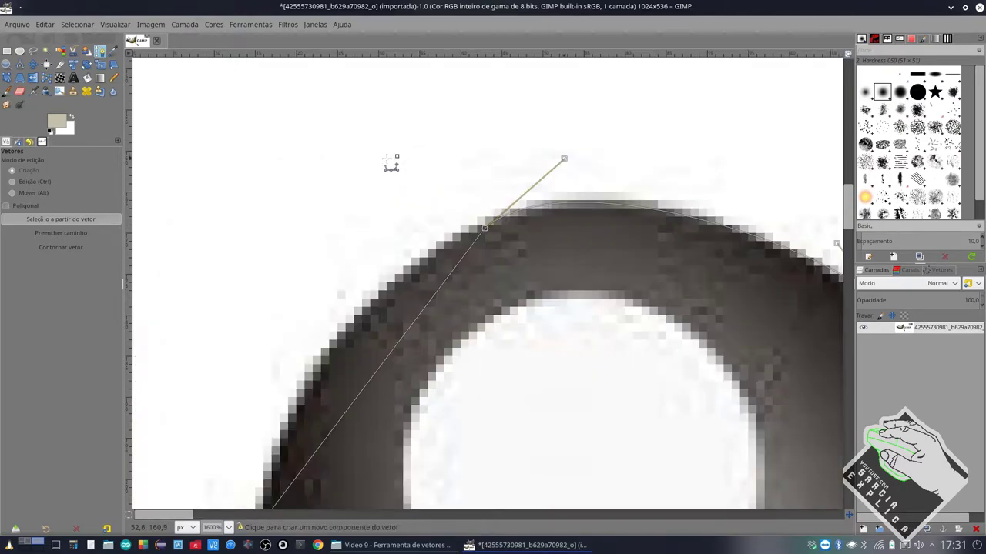
{"action": "scroll", "coordinate": [389, 160], "scroll_direction": "down", "scroll_amount": 2}
{"action": "left_click_drag", "start_coordinate": [395, 228], "coordinate": [348, 214]}
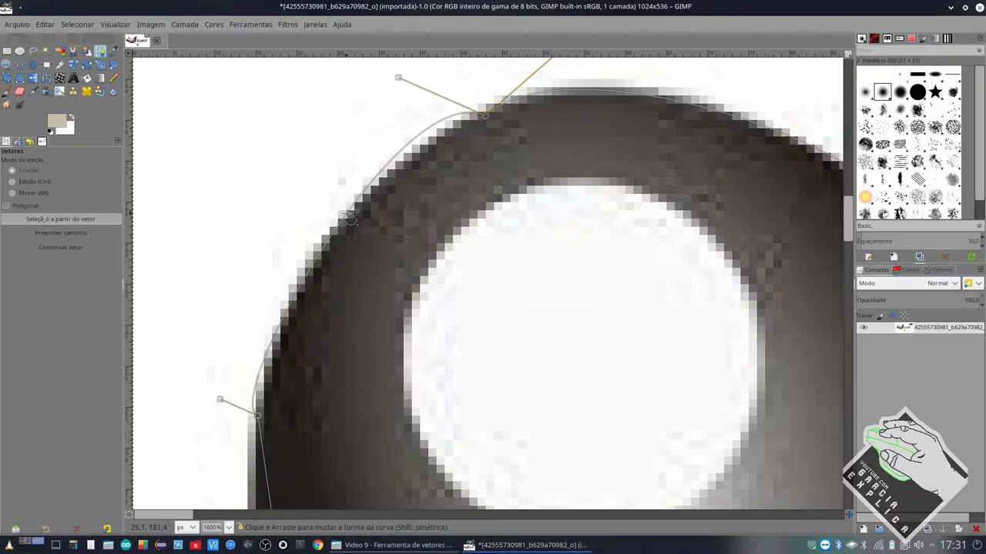
{"action": "left_click_drag", "start_coordinate": [398, 80], "coordinate": [369, 139]}
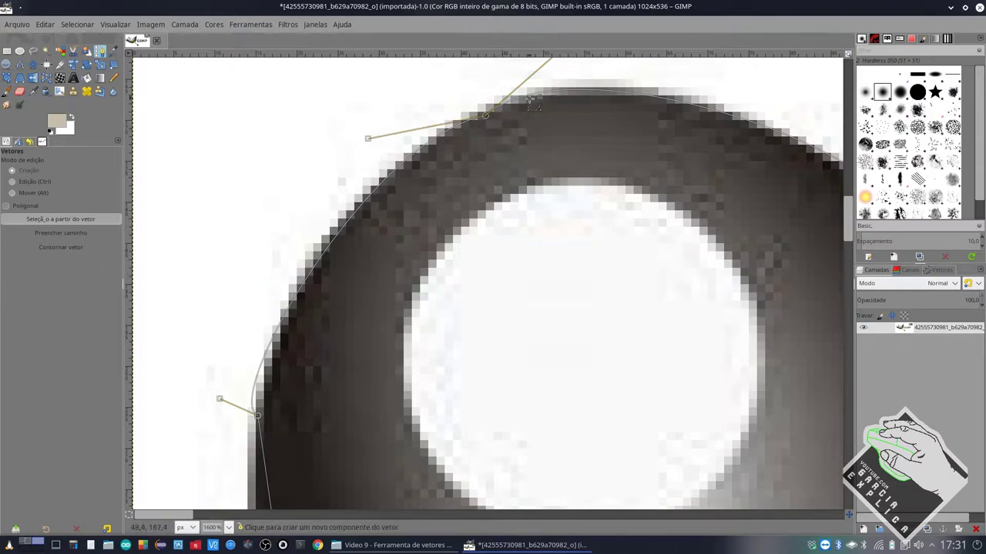
{"action": "left_click_drag", "start_coordinate": [485, 116], "coordinate": [480, 116]}
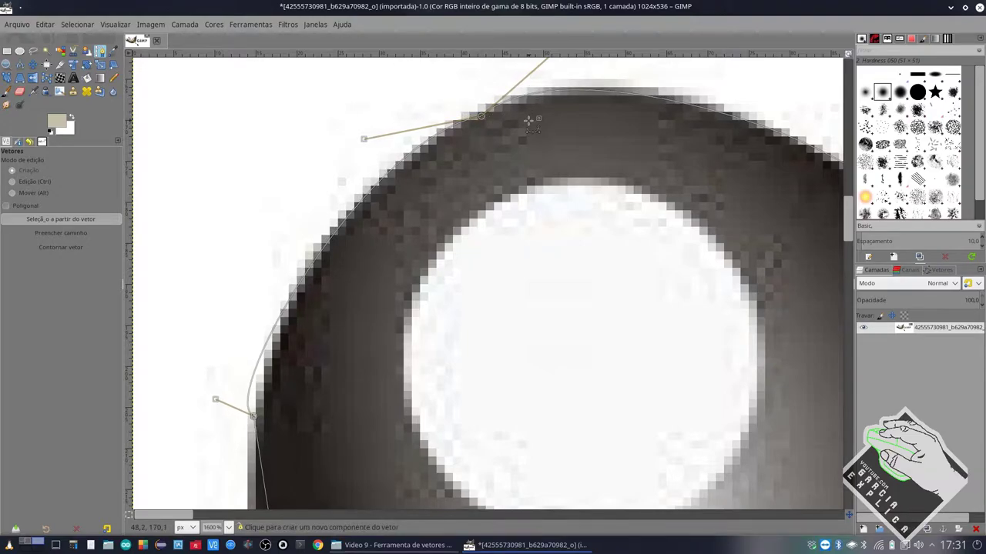
Step: Curve the path along the nose's left edge and make it hug the upper edge
{"action": "scroll", "coordinate": [492, 178], "scroll_direction": "up", "scroll_amount": 4}
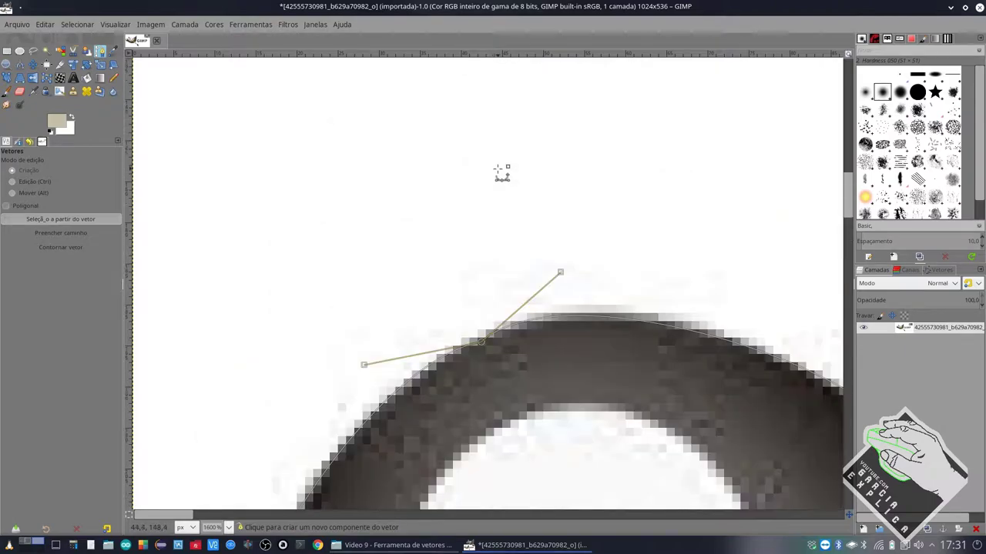
{"action": "scroll", "coordinate": [502, 171], "scroll_direction": "down", "scroll_amount": 2}
{"action": "left_click_drag", "start_coordinate": [560, 160], "coordinate": [568, 160]}
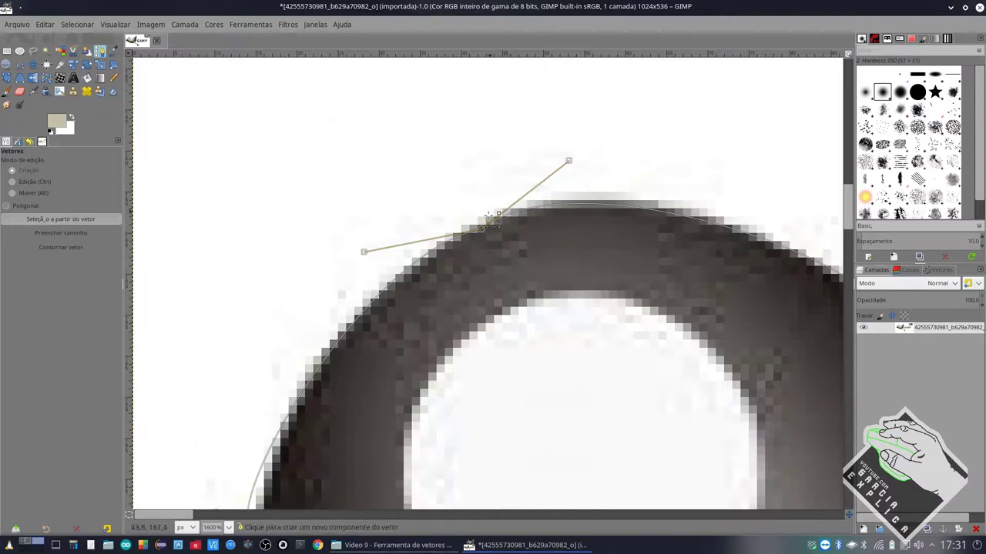
{"action": "scroll", "coordinate": [395, 253], "scroll_direction": "down", "scroll_amount": 2}
{"action": "scroll", "coordinate": [391, 245], "scroll_direction": "down", "scroll_amount": 2}
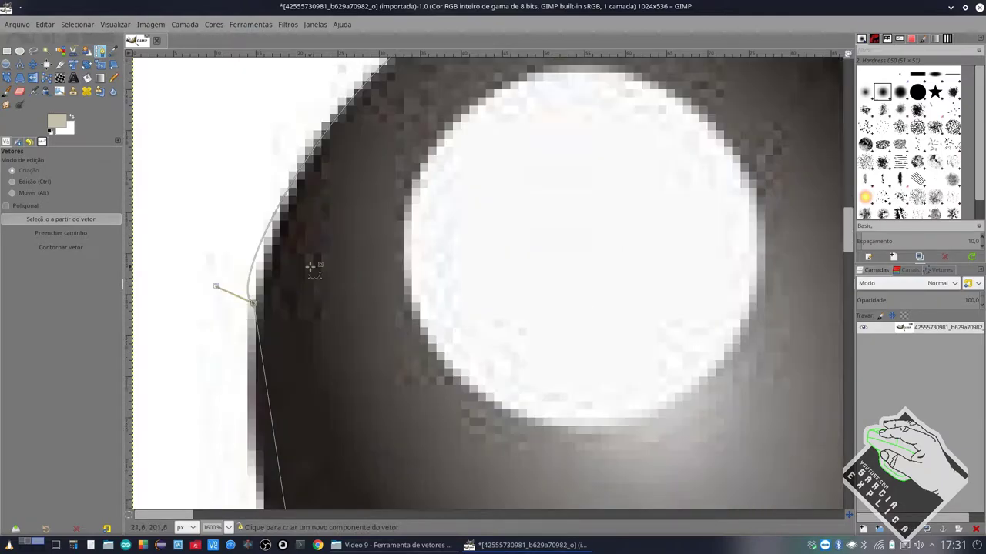
{"action": "mouse_move", "coordinate": [218, 286]}
{"action": "left_mouse_down"}
{"action": "mouse_move", "coordinate": [247, 275]}
{"action": "mouse_move", "coordinate": [251, 221]}
{"action": "mouse_move", "coordinate": [282, 154]}
{"action": "left_mouse_up"}
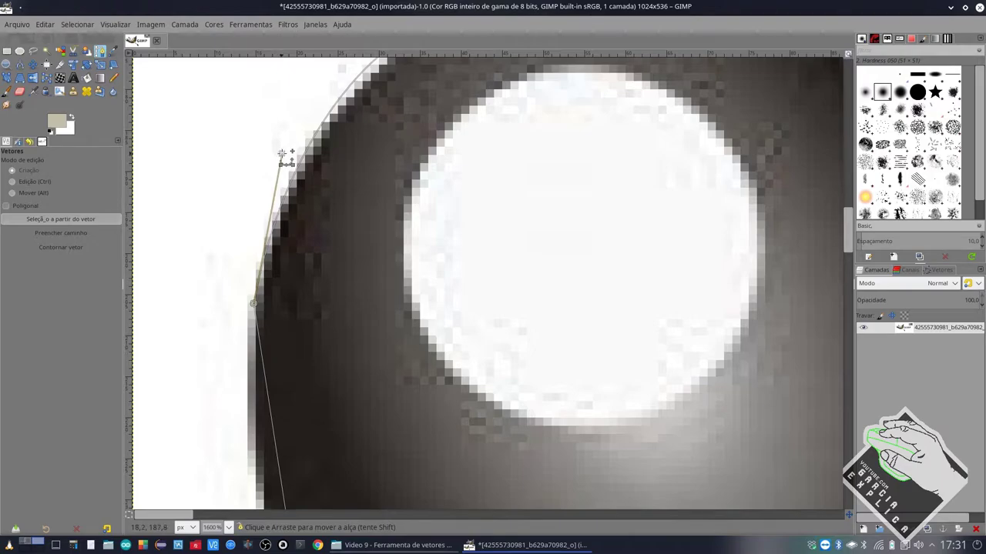
{"action": "scroll", "coordinate": [281, 192], "scroll_direction": "up", "scroll_amount": 2}
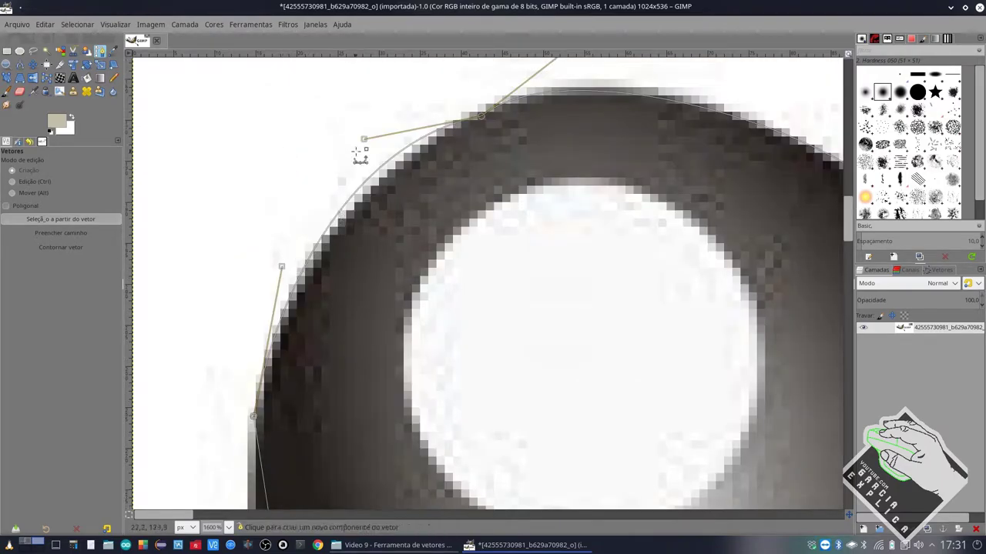
{"action": "left_click_drag", "start_coordinate": [364, 139], "coordinate": [364, 158]}
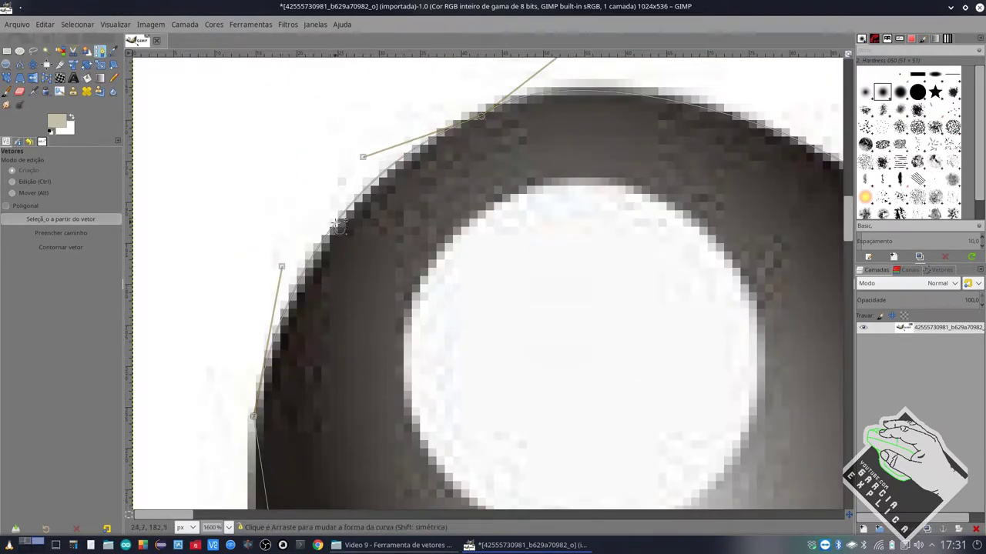
{"action": "left_click_drag", "start_coordinate": [341, 227], "coordinate": [343, 225]}
Step: Bend the next straight segment so it follows the nose's dark edge
{"action": "scroll", "coordinate": [342, 225], "scroll_direction": "down", "scroll_amount": 3}
{"action": "scroll", "coordinate": [339, 223], "scroll_direction": "down", "scroll_amount": 3}
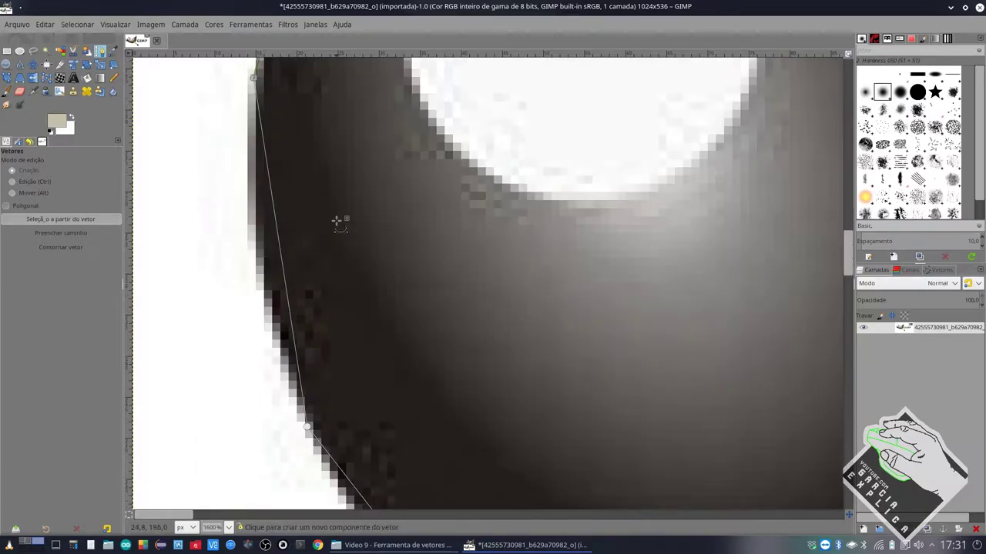
{"action": "scroll", "coordinate": [336, 217], "scroll_direction": "down", "scroll_amount": 1}
{"action": "scroll", "coordinate": [317, 213], "scroll_direction": "down", "scroll_amount": 1}
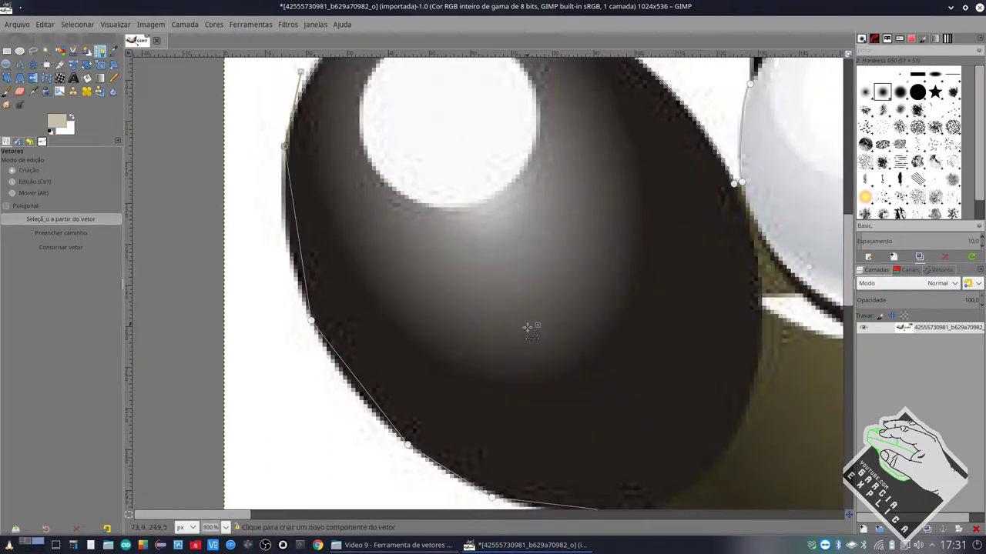
{"action": "scroll", "coordinate": [293, 239], "scroll_direction": "up", "scroll_amount": 2}
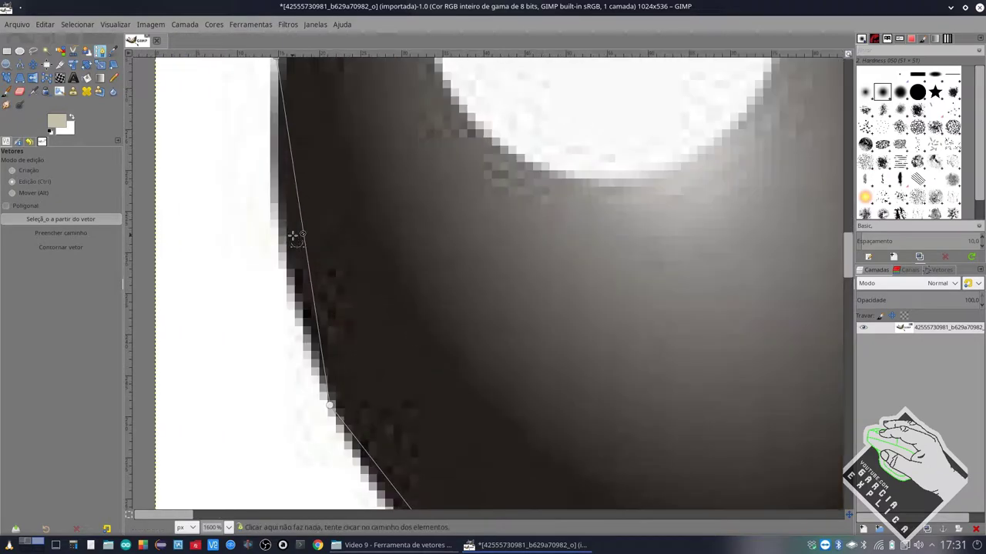
{"action": "scroll", "coordinate": [292, 233], "scroll_direction": "up", "scroll_amount": 2}
{"action": "scroll", "coordinate": [296, 262], "scroll_direction": "down", "scroll_amount": 1}
{"action": "scroll", "coordinate": [300, 277], "scroll_direction": "down", "scroll_amount": 3}
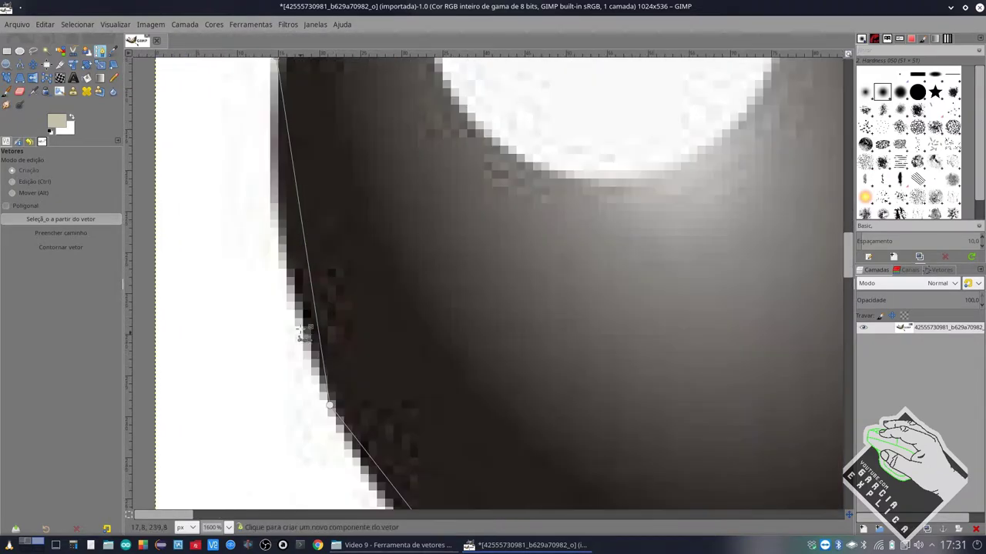
{"action": "scroll", "coordinate": [303, 301], "scroll_direction": "up", "scroll_amount": 6}
{"action": "scroll", "coordinate": [300, 339], "scroll_direction": "down", "scroll_amount": 3}
{"action": "left_click_drag", "start_coordinate": [304, 344], "coordinate": [282, 352]}
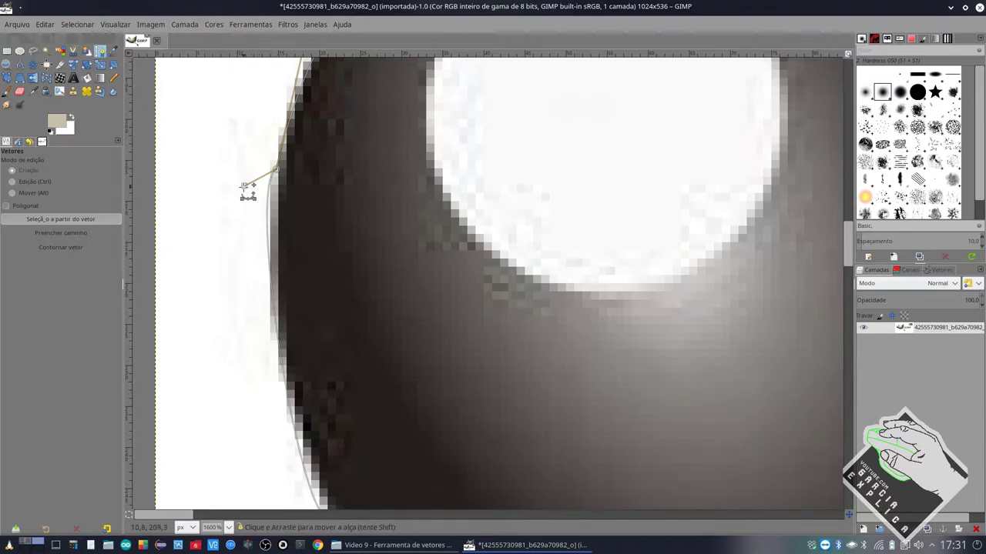
{"action": "left_click_drag", "start_coordinate": [250, 174], "coordinate": [262, 198]}
Step: Make the path curve snugly along the nose's lower edge
{"action": "scroll", "coordinate": [258, 208], "scroll_direction": "down", "scroll_amount": 1}
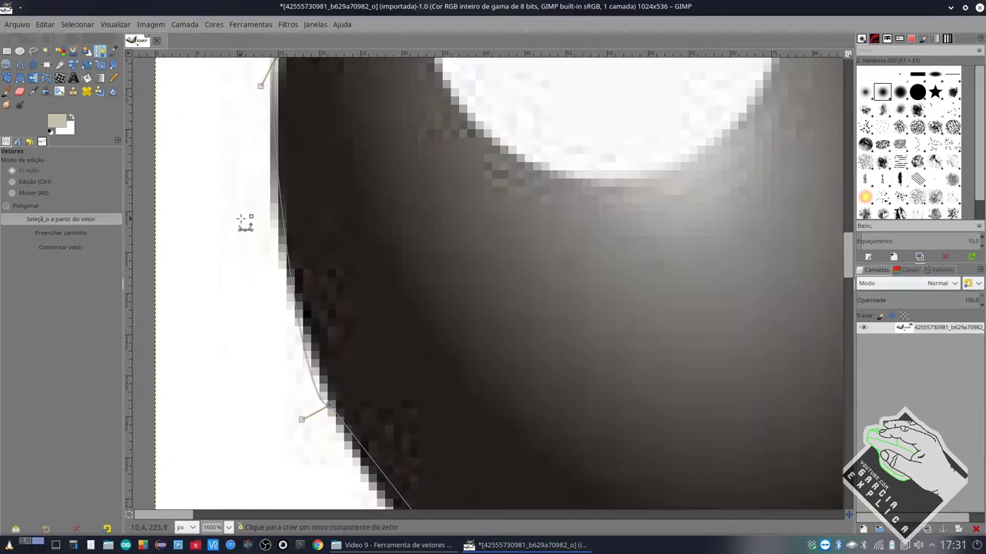
{"action": "scroll", "coordinate": [254, 223], "scroll_direction": "down", "scroll_amount": 1}
{"action": "scroll", "coordinate": [285, 264], "scroll_direction": "up", "scroll_amount": 1}
{"action": "scroll", "coordinate": [269, 231], "scroll_direction": "up", "scroll_amount": 1}
{"action": "scroll", "coordinate": [264, 204], "scroll_direction": "down", "scroll_amount": 4}
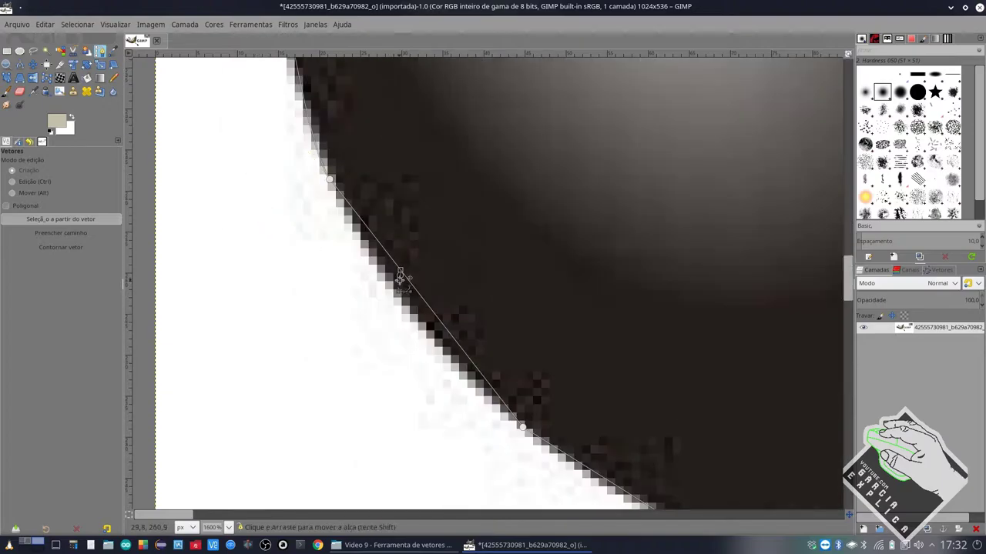
{"action": "scroll", "coordinate": [339, 246], "scroll_direction": "down", "scroll_amount": 3}
{"action": "scroll", "coordinate": [339, 246], "scroll_direction": "right", "scroll_amount": 5}
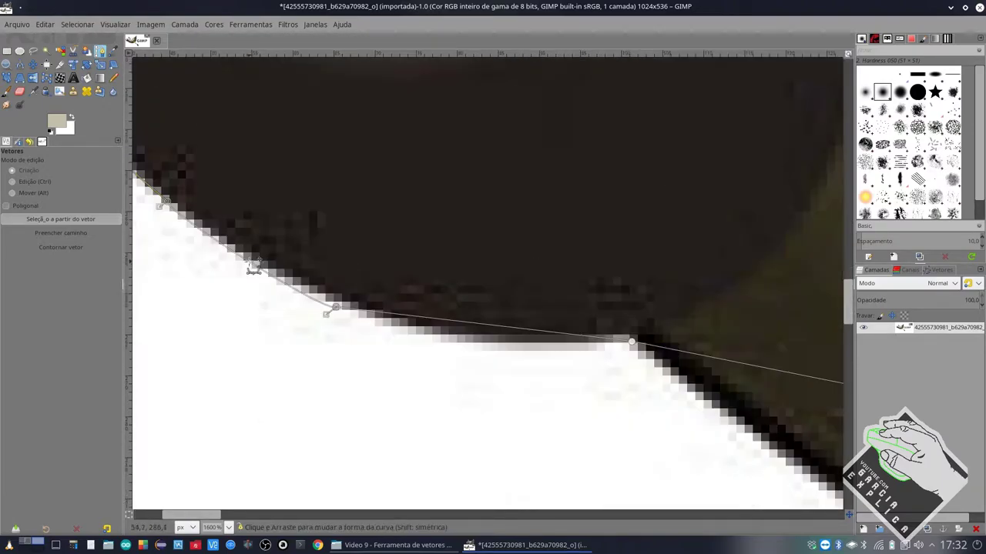
{"action": "mouse_move", "coordinate": [330, 310]}
{"action": "left_mouse_down"}
{"action": "mouse_move", "coordinate": [165, 220]}
{"action": "mouse_move", "coordinate": [327, 330]}
{"action": "left_mouse_up"}
{"action": "left_click_drag", "start_coordinate": [524, 348], "coordinate": [512, 336]}
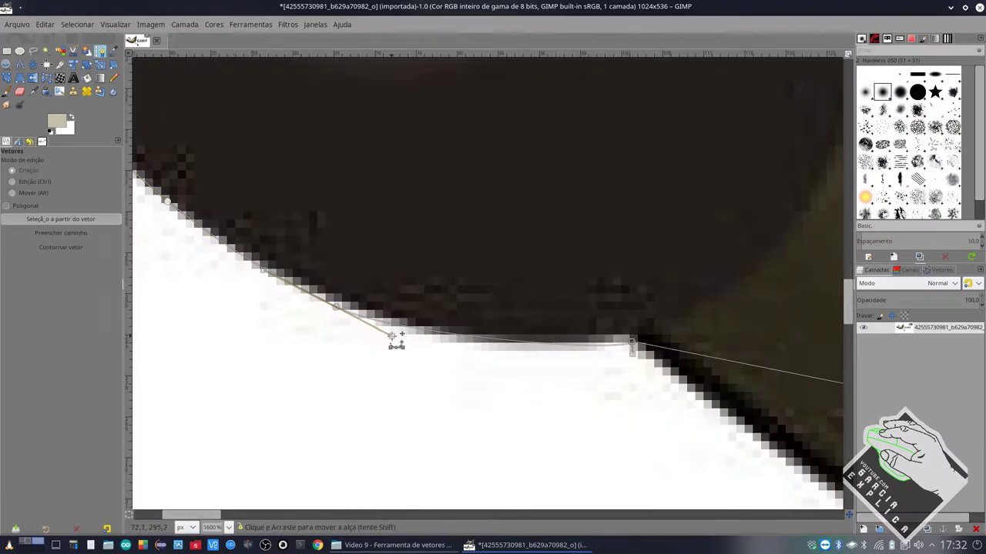
{"action": "scroll", "coordinate": [513, 328], "scroll_direction": "down", "scroll_amount": 1, "text": "ctrl"}
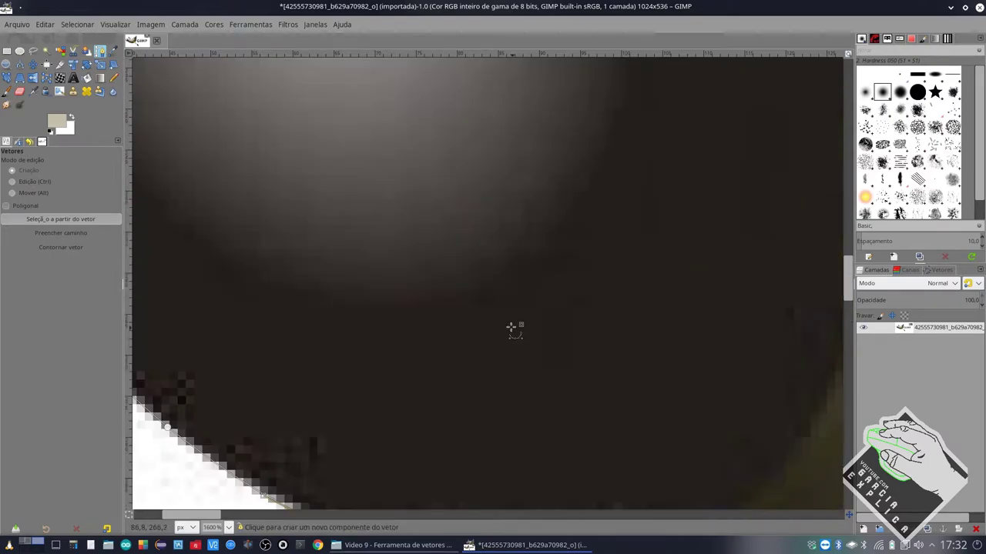
{"action": "scroll", "coordinate": [492, 321], "scroll_direction": "down", "scroll_amount": 2, "text": "ctrl"}
Step: Drag the long lower segment into a curve under Wilber's chin
{"action": "scroll", "coordinate": [482, 288], "scroll_direction": "up", "scroll_amount": 3}
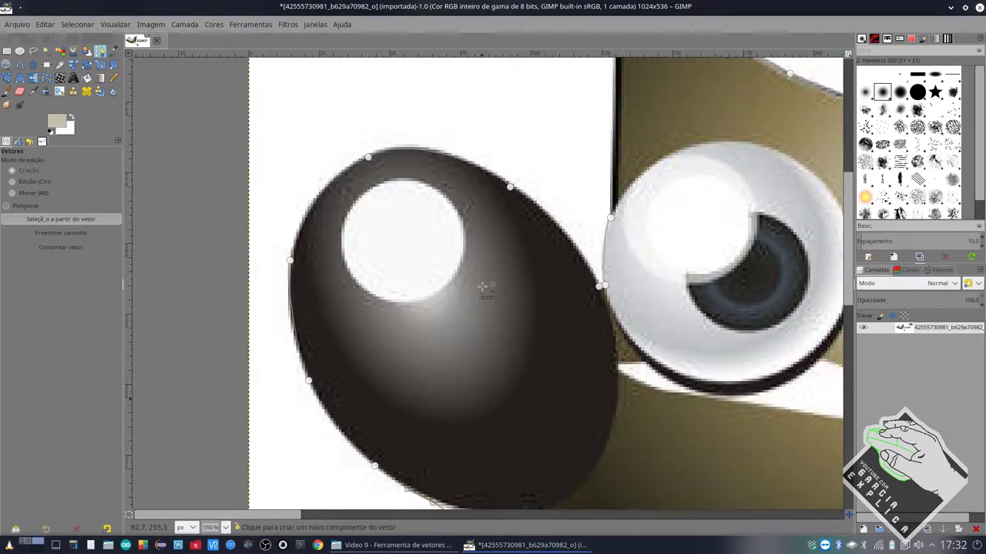
{"action": "scroll", "coordinate": [483, 288], "scroll_direction": "down", "scroll_amount": 9}
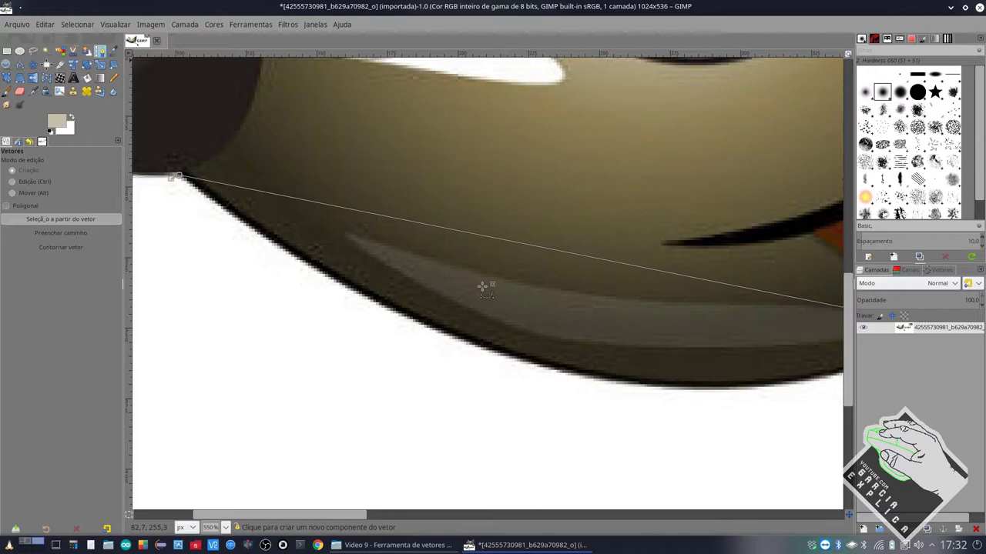
{"action": "scroll", "coordinate": [481, 287], "scroll_direction": "right", "scroll_amount": 3}
{"action": "scroll", "coordinate": [482, 287], "scroll_direction": "left", "scroll_amount": 3}
{"action": "left_click_drag", "start_coordinate": [539, 246], "coordinate": [626, 378]}
{"action": "scroll", "coordinate": [588, 373], "scroll_direction": "right", "scroll_amount": 5}
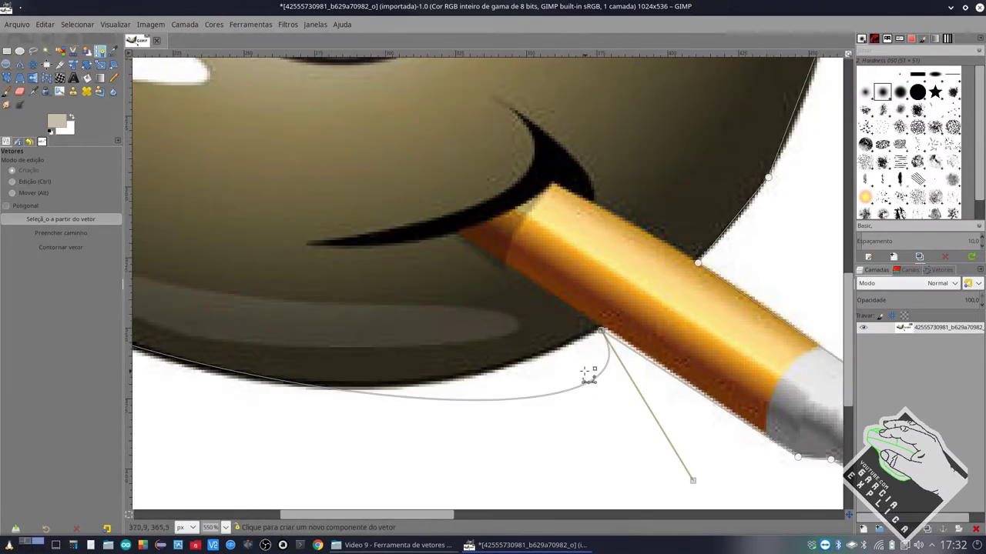
{"action": "scroll", "coordinate": [588, 373], "scroll_direction": "left", "scroll_amount": 5}
{"action": "scroll", "coordinate": [600, 362], "scroll_direction": "down", "scroll_amount": 1}
{"action": "scroll", "coordinate": [553, 348], "scroll_direction": "down", "scroll_amount": 1}
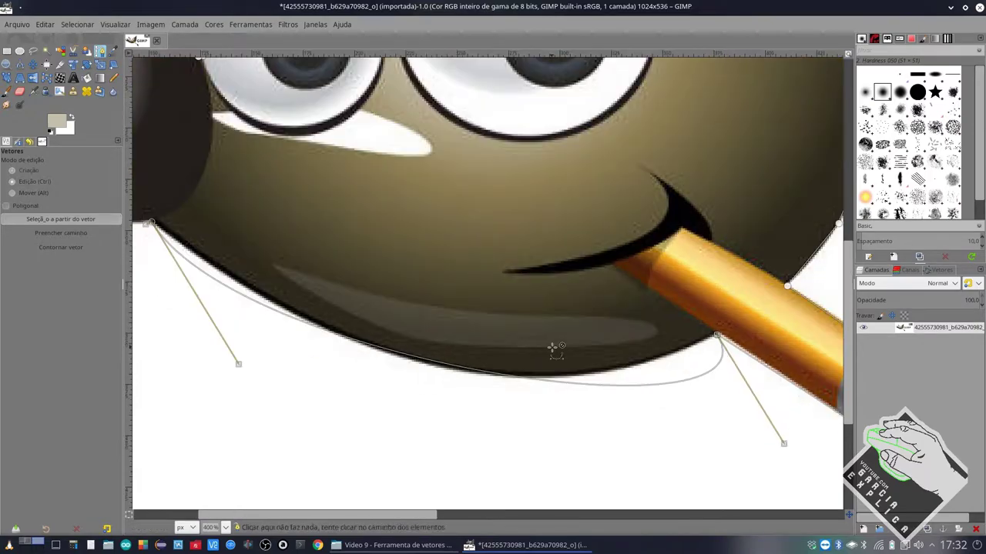
{"action": "left_click_drag", "start_coordinate": [538, 385], "coordinate": [559, 387]}
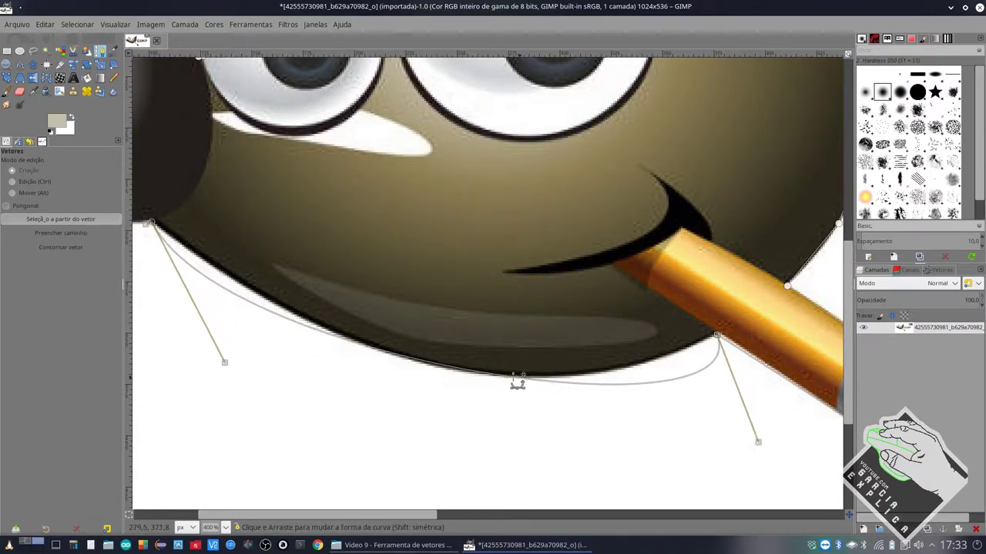
Step: Undo a stray anchor and fit the curve along the head's lower edge to the pencil
{"action": "left_click_drag", "start_coordinate": [747, 440], "coordinate": [711, 415]}
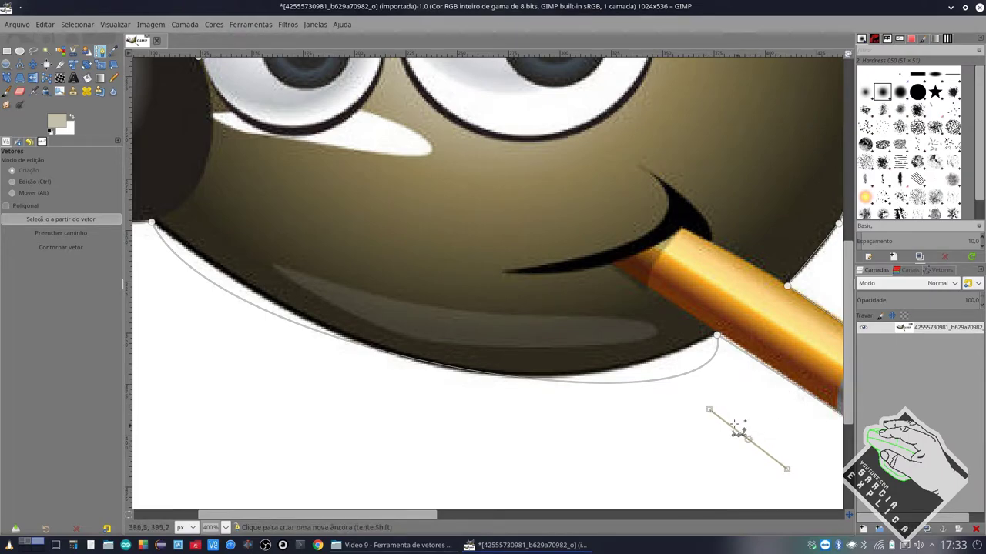
{"action": "key", "text": "ctrl+z"}
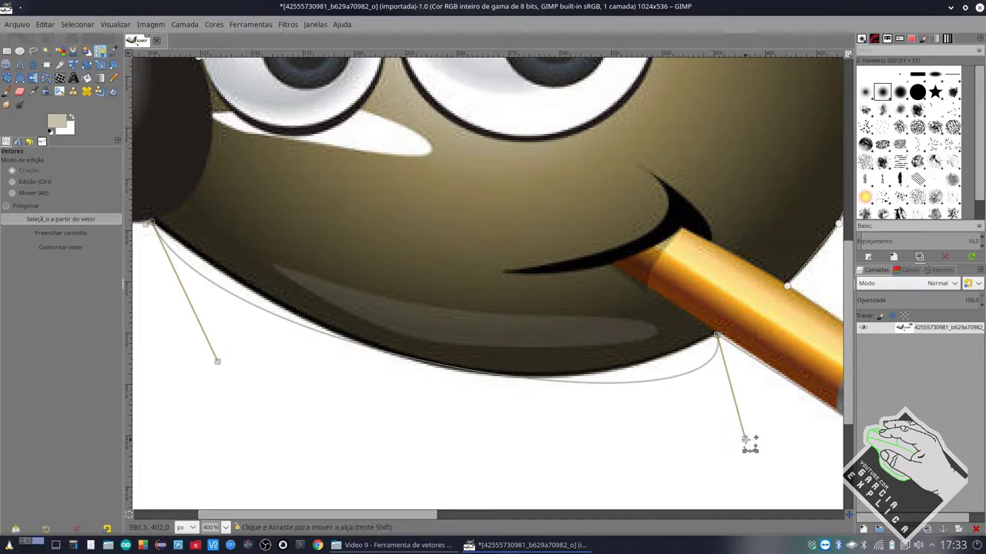
{"action": "mouse_move", "coordinate": [746, 440]}
{"action": "left_mouse_down"}
{"action": "mouse_move", "coordinate": [726, 424]}
{"action": "mouse_move", "coordinate": [608, 435]}
{"action": "mouse_move", "coordinate": [581, 425]}
{"action": "left_mouse_up"}
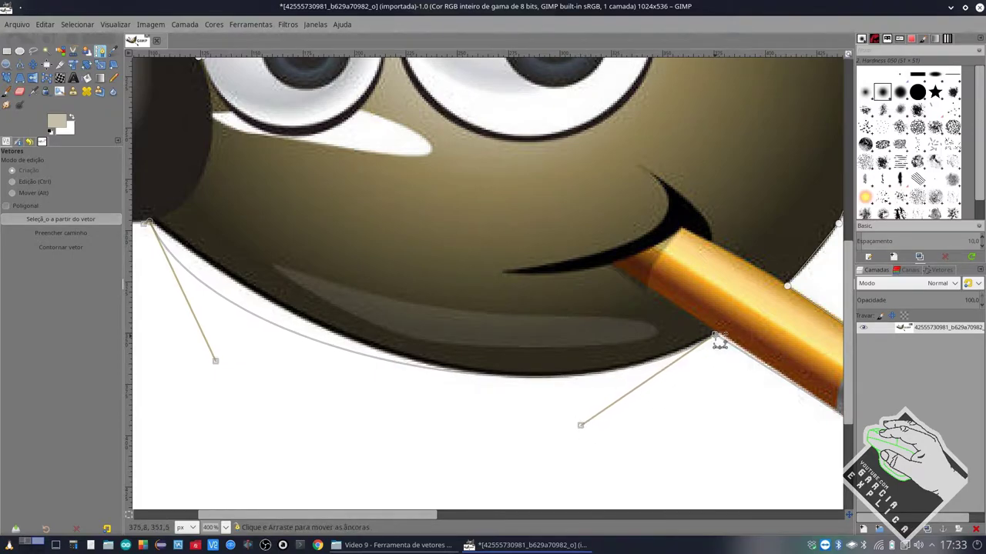
{"action": "scroll", "coordinate": [350, 371], "scroll_direction": "left", "scroll_amount": 3}
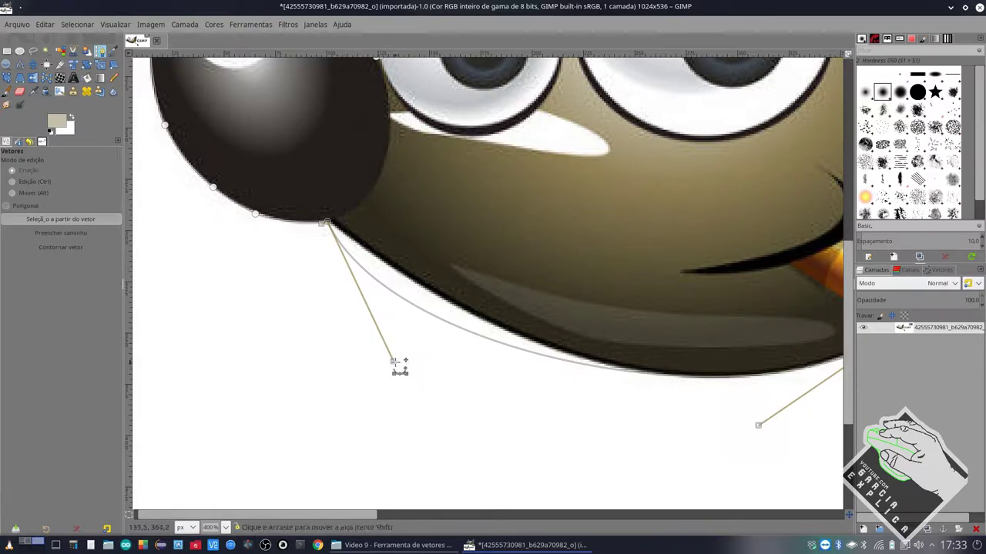
{"action": "mouse_move", "coordinate": [392, 361]}
{"action": "left_mouse_down"}
{"action": "mouse_move", "coordinate": [434, 341]}
{"action": "mouse_move", "coordinate": [473, 403]}
{"action": "mouse_move", "coordinate": [519, 418]}
{"action": "mouse_move", "coordinate": [552, 408]}
{"action": "mouse_move", "coordinate": [548, 388]}
{"action": "mouse_move", "coordinate": [508, 368]}
{"action": "left_mouse_up"}
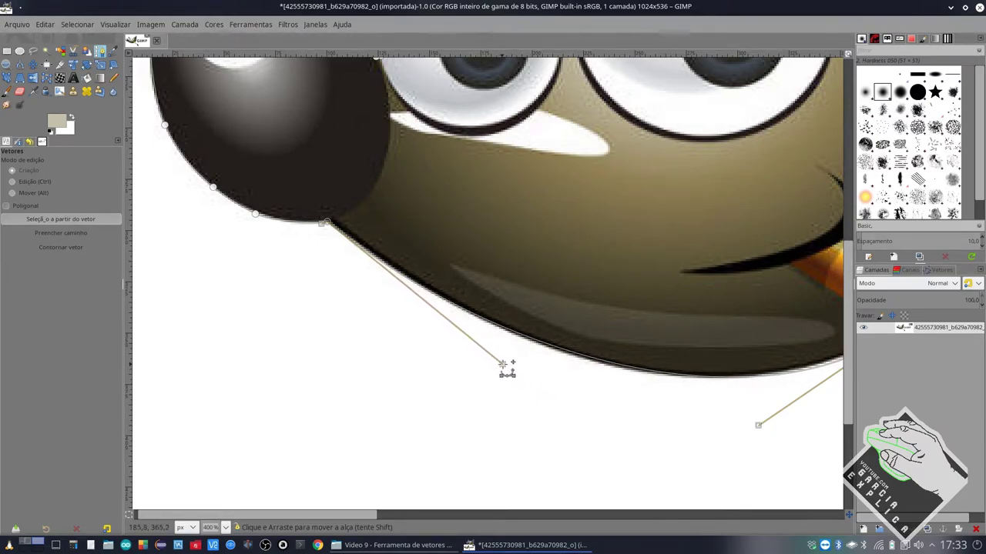
{"action": "scroll", "coordinate": [493, 369], "scroll_direction": "right", "scroll_amount": 5}
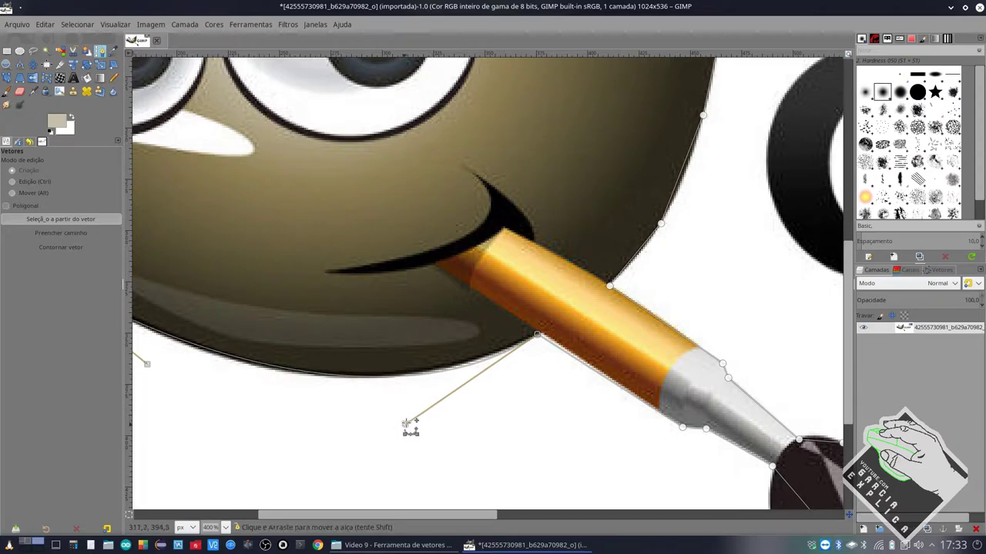
{"action": "left_click_drag", "start_coordinate": [403, 425], "coordinate": [386, 424]}
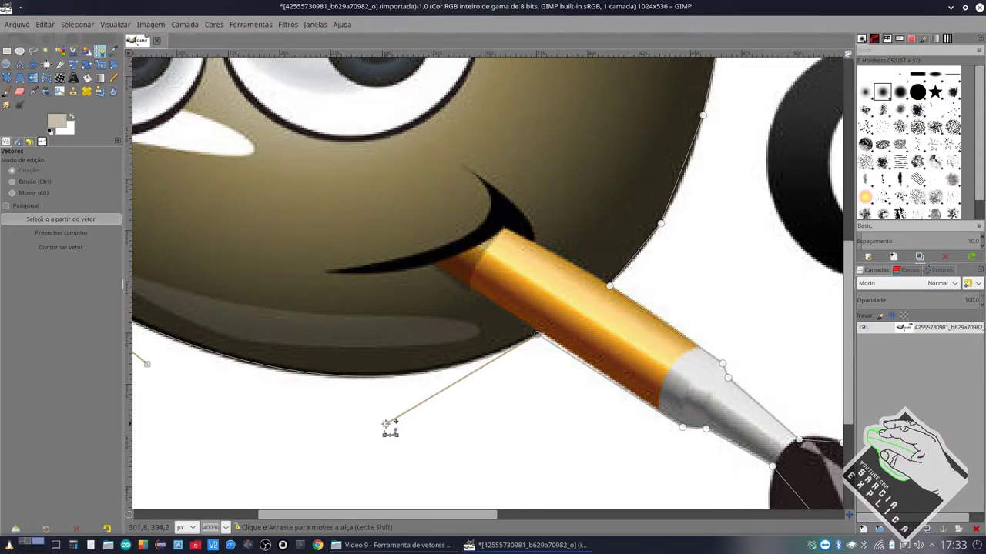
{"action": "scroll", "coordinate": [386, 424], "scroll_direction": "left", "scroll_amount": 3}
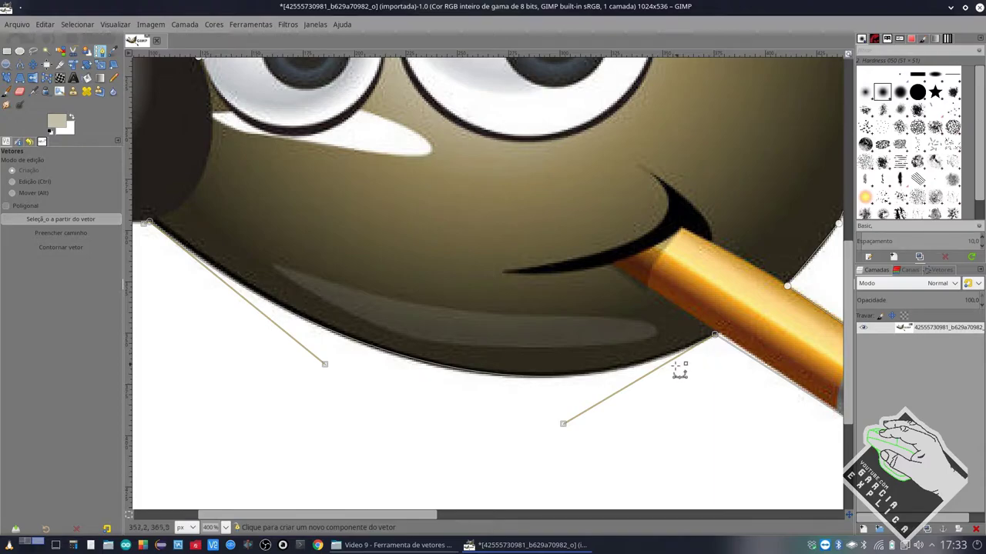
Step: Bend the path segments along the brush tip's left side, point and right edge
{"action": "scroll", "coordinate": [655, 382], "scroll_direction": "right", "scroll_amount": 5}
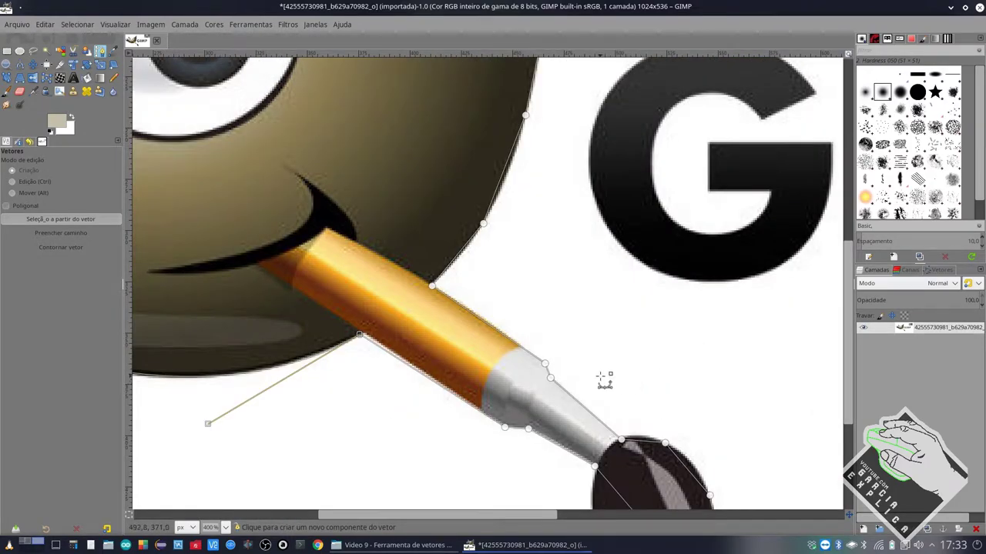
{"action": "scroll", "coordinate": [605, 378], "scroll_direction": "down", "scroll_amount": 2}
{"action": "scroll", "coordinate": [627, 397], "scroll_direction": "down", "scroll_amount": 1}
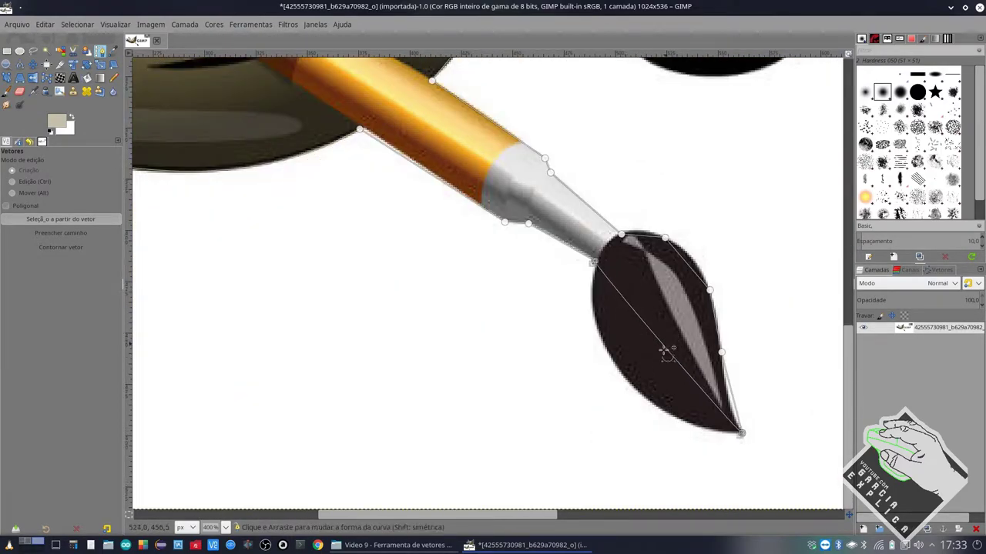
{"action": "left_click_drag", "start_coordinate": [664, 348], "coordinate": [631, 378]}
{"action": "left_click_drag", "start_coordinate": [544, 310], "coordinate": [573, 359]}
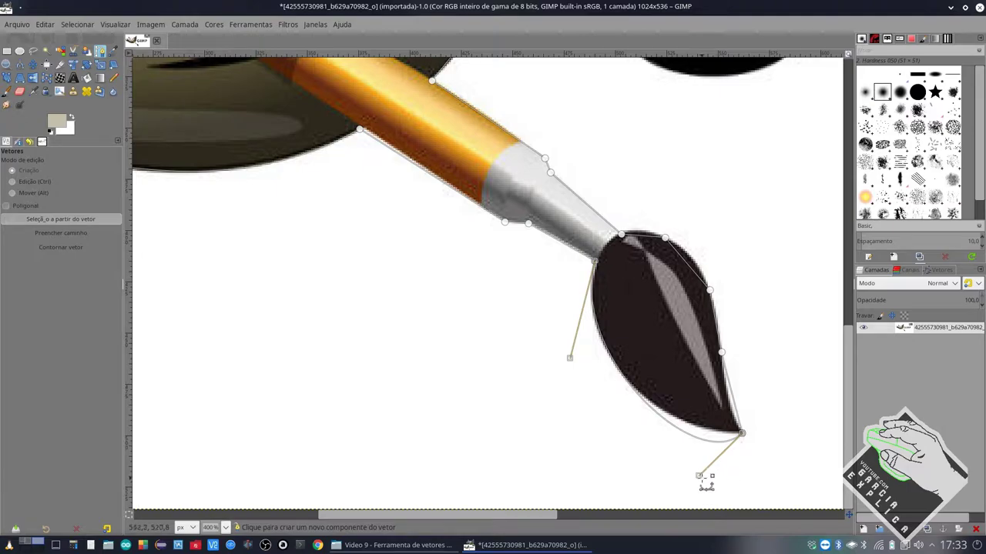
{"action": "mouse_move", "coordinate": [700, 477]}
{"action": "left_mouse_down"}
{"action": "mouse_move", "coordinate": [693, 452]}
{"action": "mouse_move", "coordinate": [676, 440]}
{"action": "left_mouse_up"}
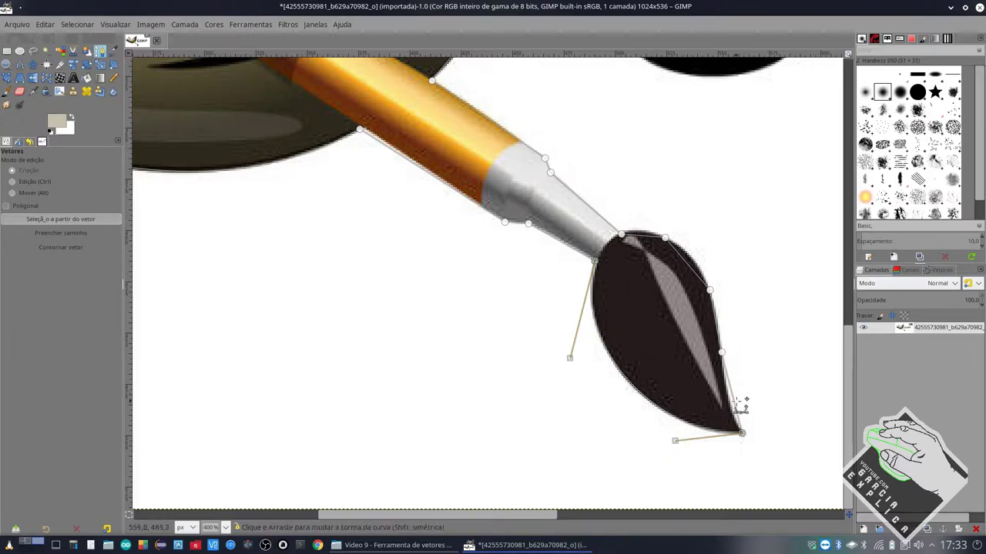
{"action": "scroll", "coordinate": [753, 394], "scroll_direction": "up", "scroll_amount": 2}
{"action": "scroll", "coordinate": [753, 392], "scroll_direction": "up", "scroll_amount": 1}
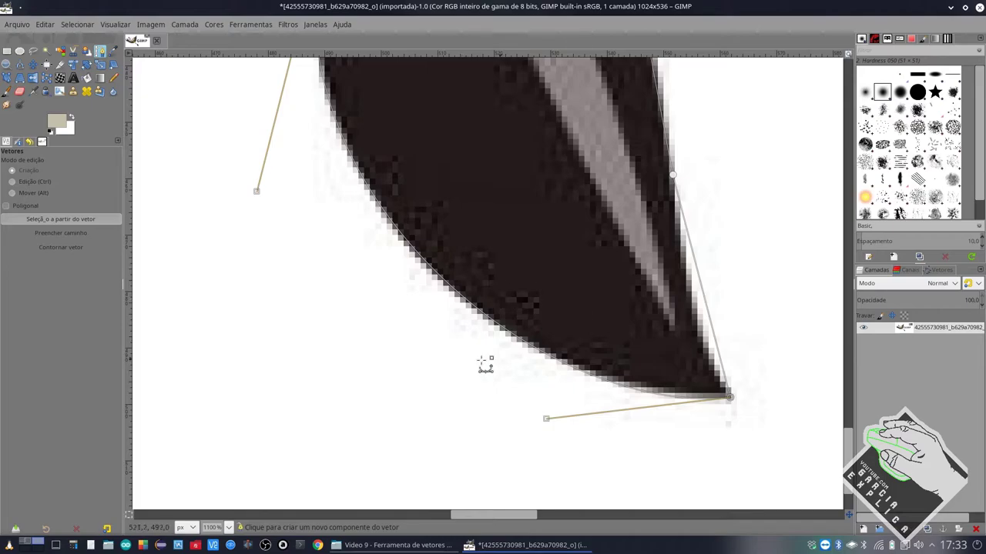
{"action": "left_click_drag", "start_coordinate": [706, 301], "coordinate": [698, 306]}
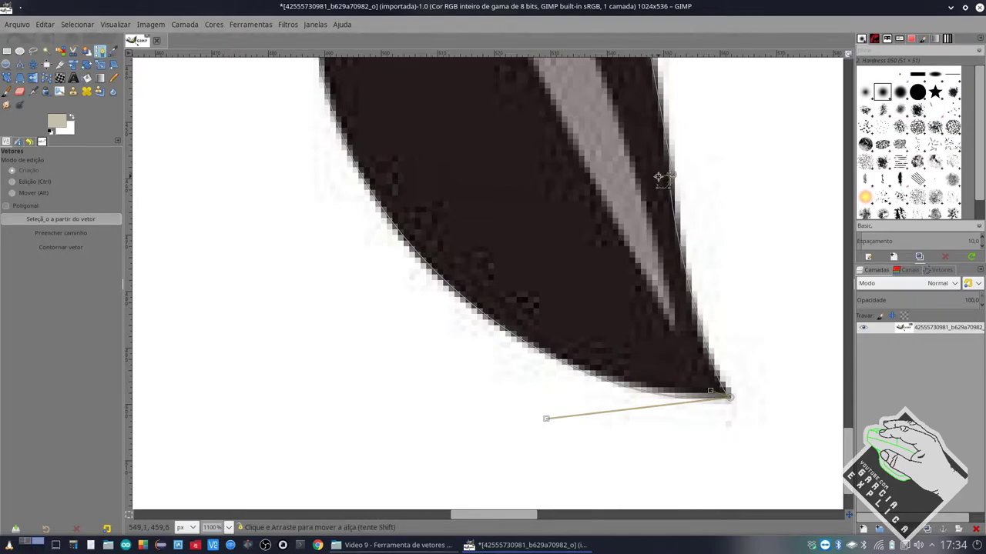
{"action": "scroll", "coordinate": [410, 261], "scroll_direction": "down", "scroll_amount": 4}
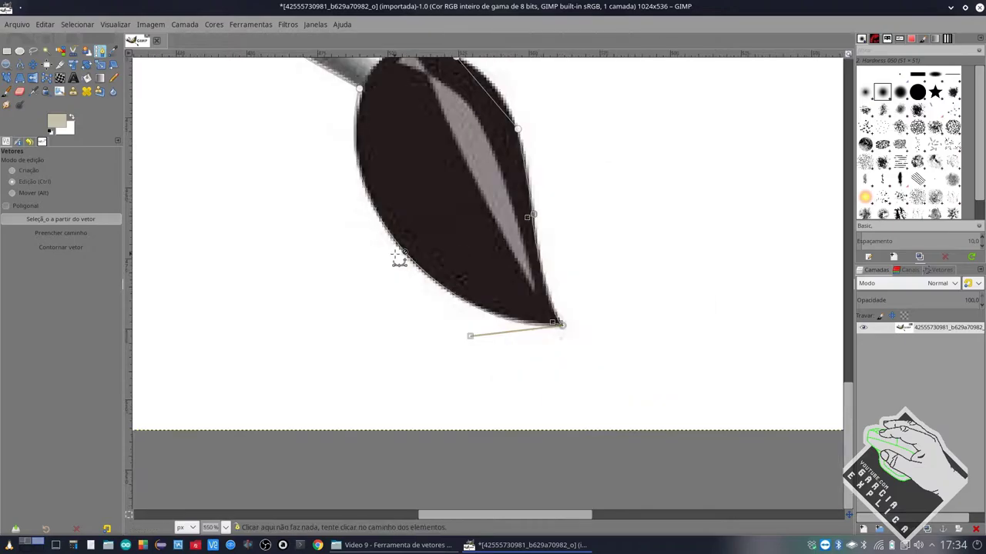
{"action": "scroll", "coordinate": [398, 257], "scroll_direction": "down", "scroll_amount": 1}
{"action": "scroll", "coordinate": [325, 213], "scroll_direction": "up", "scroll_amount": 5}
{"action": "scroll", "coordinate": [323, 209], "scroll_direction": "right", "scroll_amount": 5}
{"action": "scroll", "coordinate": [320, 208], "scroll_direction": "left", "scroll_amount": 5}
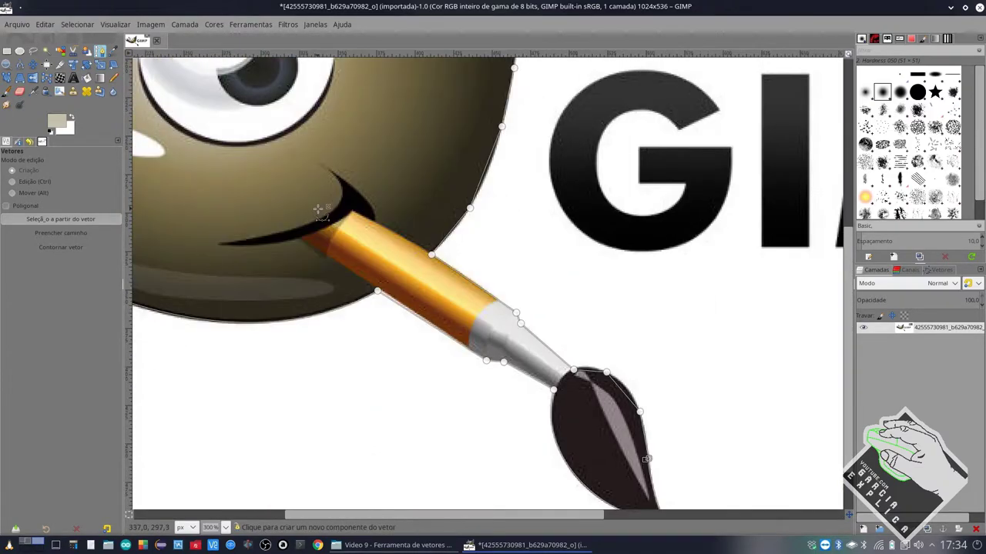
{"action": "scroll", "coordinate": [231, 196], "scroll_direction": "left", "scroll_amount": 3}
{"action": "scroll", "coordinate": [196, 217], "scroll_direction": "up", "scroll_amount": 2}
{"action": "scroll", "coordinate": [181, 154], "scroll_direction": "up", "scroll_amount": 4}
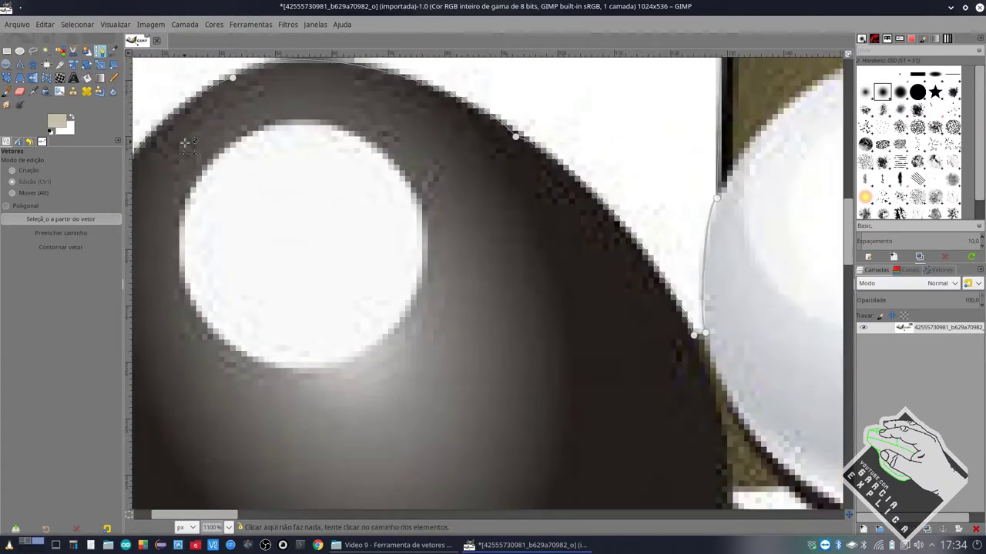
{"action": "scroll", "coordinate": [220, 269], "scroll_direction": "up", "scroll_amount": 3}
{"action": "scroll", "coordinate": [220, 268], "scroll_direction": "up", "scroll_amount": 3}
{"action": "scroll", "coordinate": [215, 285], "scroll_direction": "up", "scroll_amount": 4}
{"action": "scroll", "coordinate": [216, 283], "scroll_direction": "up", "scroll_amount": 1}
{"action": "scroll", "coordinate": [216, 282], "scroll_direction": "down", "scroll_amount": 2}
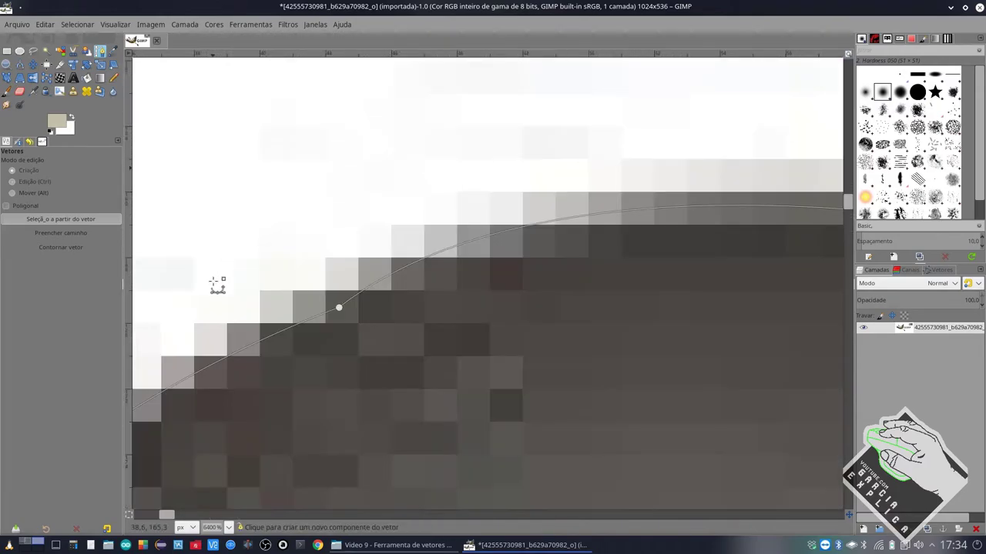
{"action": "scroll", "coordinate": [215, 283], "scroll_direction": "down", "scroll_amount": 2}
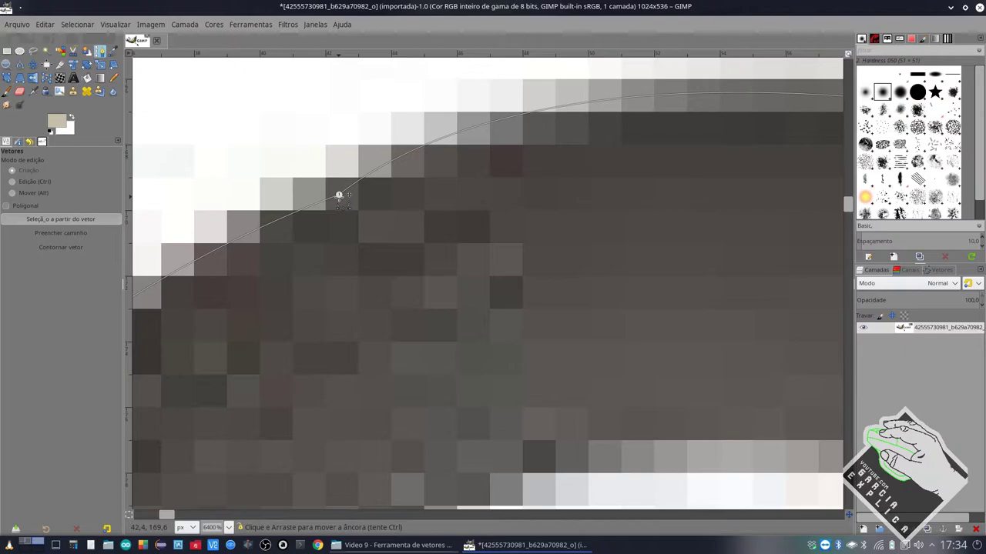
{"action": "scroll", "coordinate": [359, 198], "scroll_direction": "down", "scroll_amount": 5}
{"action": "scroll", "coordinate": [447, 260], "scroll_direction": "down", "scroll_amount": 4}
{"action": "scroll", "coordinate": [446, 260], "scroll_direction": "up", "scroll_amount": 1}
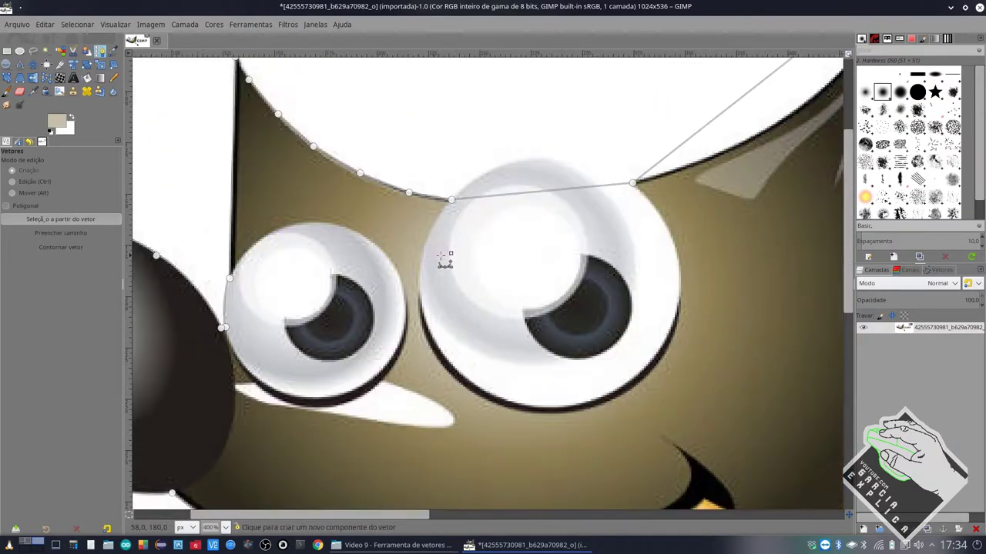
{"action": "scroll", "coordinate": [435, 250], "scroll_direction": "up", "scroll_amount": 1}
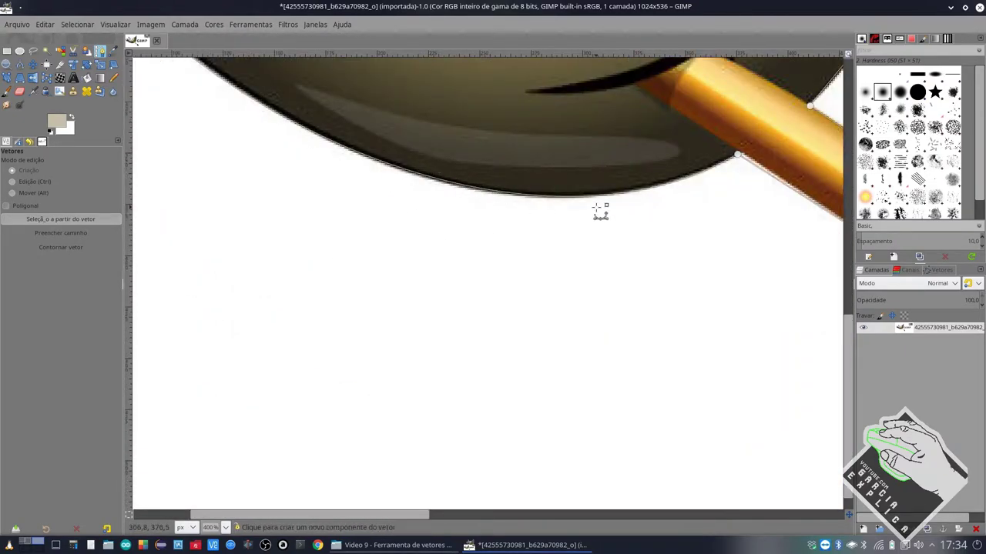
{"action": "scroll", "coordinate": [539, 208], "scroll_direction": "right", "scroll_amount": 5}
{"action": "scroll", "coordinate": [696, 266], "scroll_direction": "up", "scroll_amount": 3}
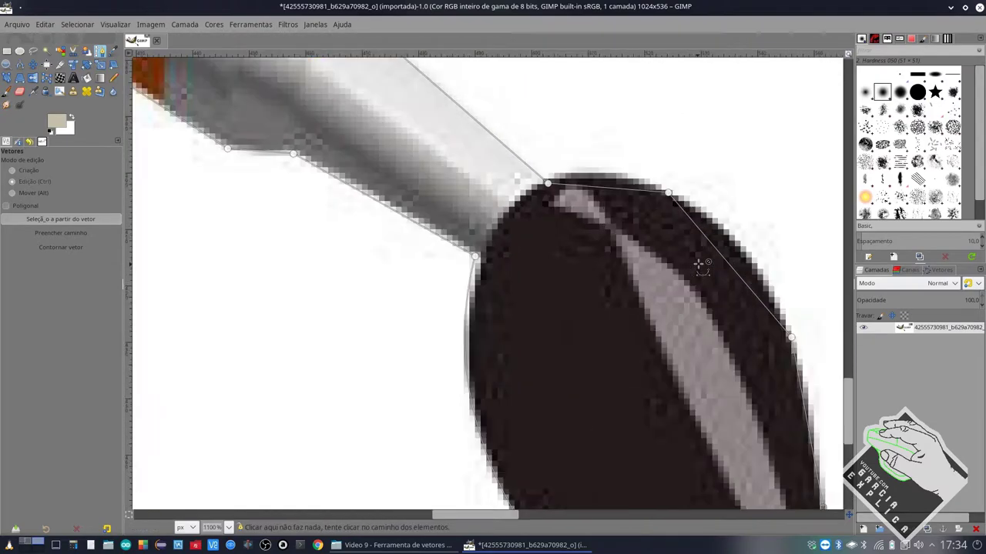
{"action": "scroll", "coordinate": [675, 265], "scroll_direction": "down", "scroll_amount": 3}
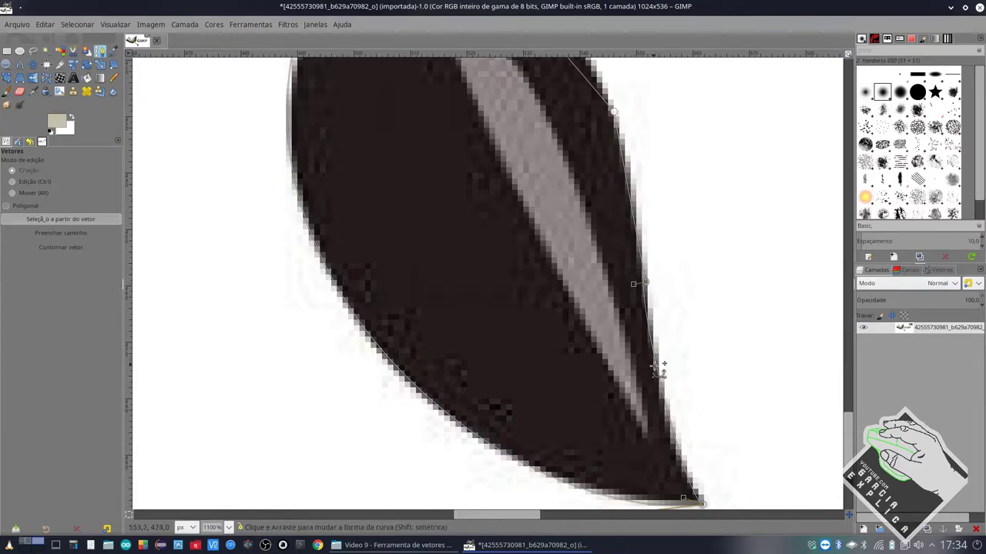
Step: Refit the path curves along the brush tip's right edge between its anchors
{"action": "scroll", "coordinate": [675, 377], "scroll_direction": "down", "scroll_amount": 3}
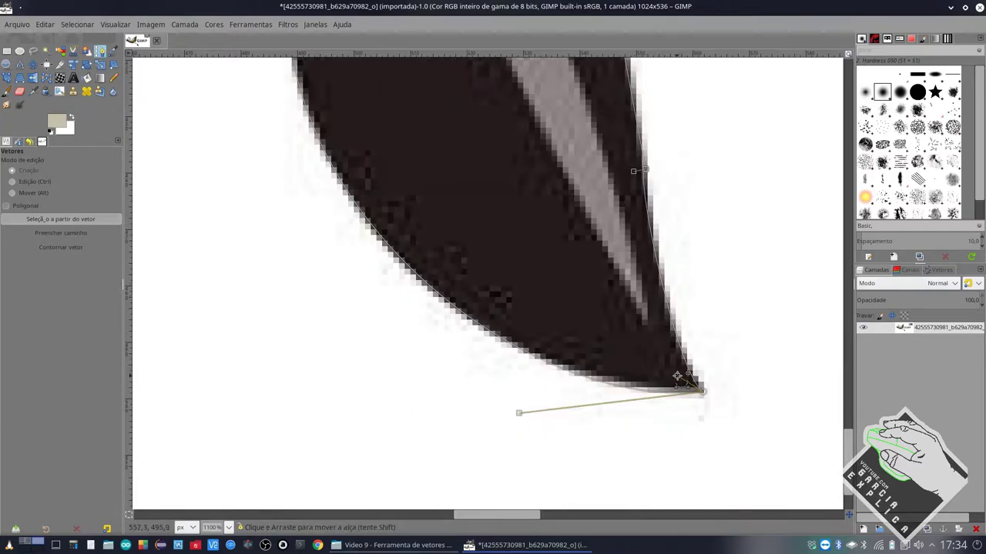
{"action": "scroll", "coordinate": [651, 214], "scroll_direction": "up", "scroll_amount": 3}
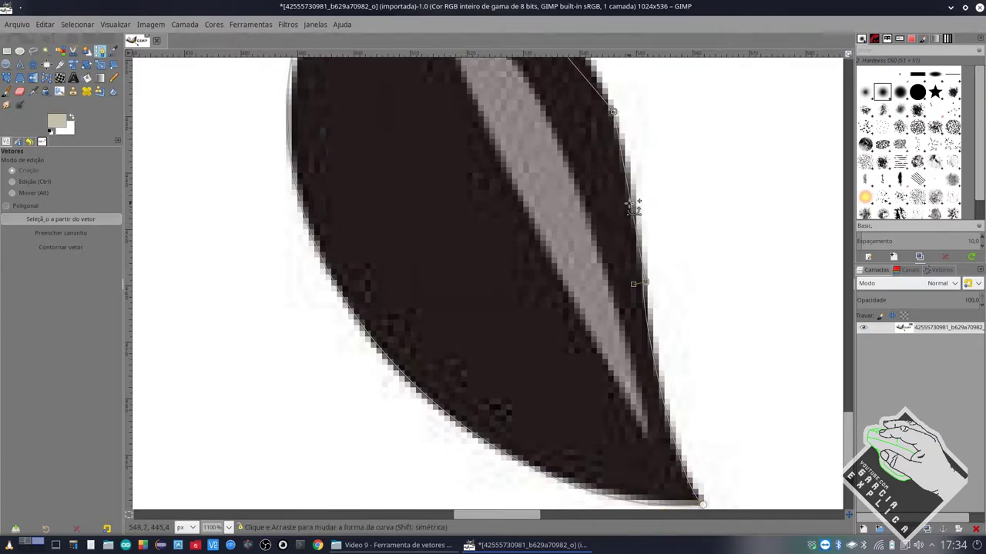
{"action": "left_click_drag", "start_coordinate": [635, 197], "coordinate": [633, 199]}
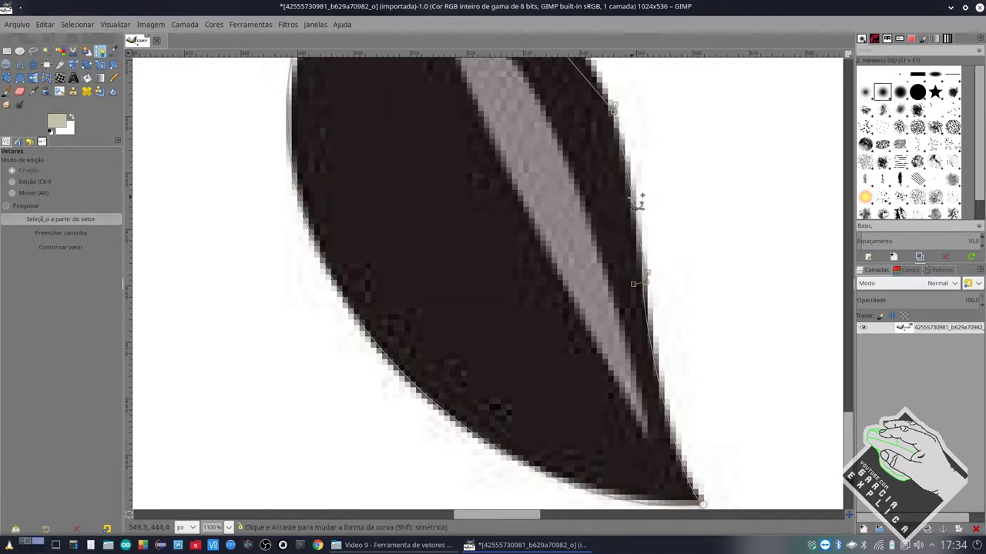
{"action": "mouse_move", "coordinate": [633, 158]}
{"action": "left_mouse_down"}
{"action": "mouse_move", "coordinate": [630, 124]}
{"action": "mouse_move", "coordinate": [631, 135]}
{"action": "left_mouse_up"}
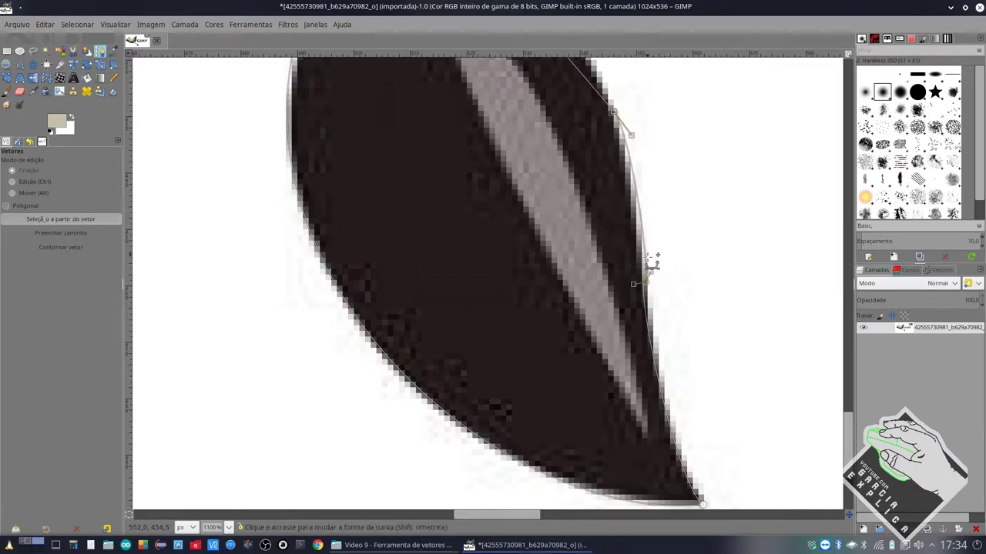
{"action": "left_click_drag", "start_coordinate": [657, 275], "coordinate": [649, 221]}
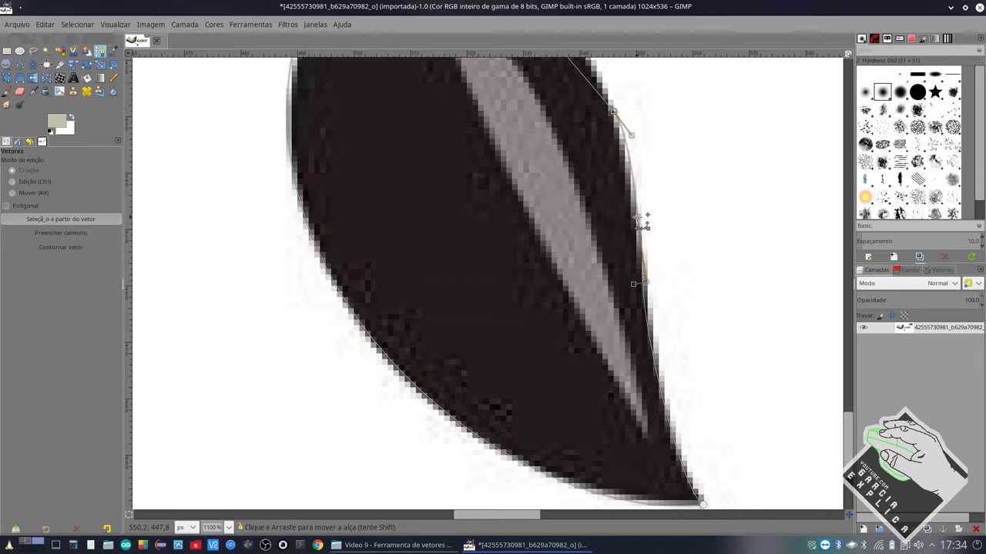
{"action": "scroll", "coordinate": [641, 222], "scroll_direction": "up", "scroll_amount": 3}
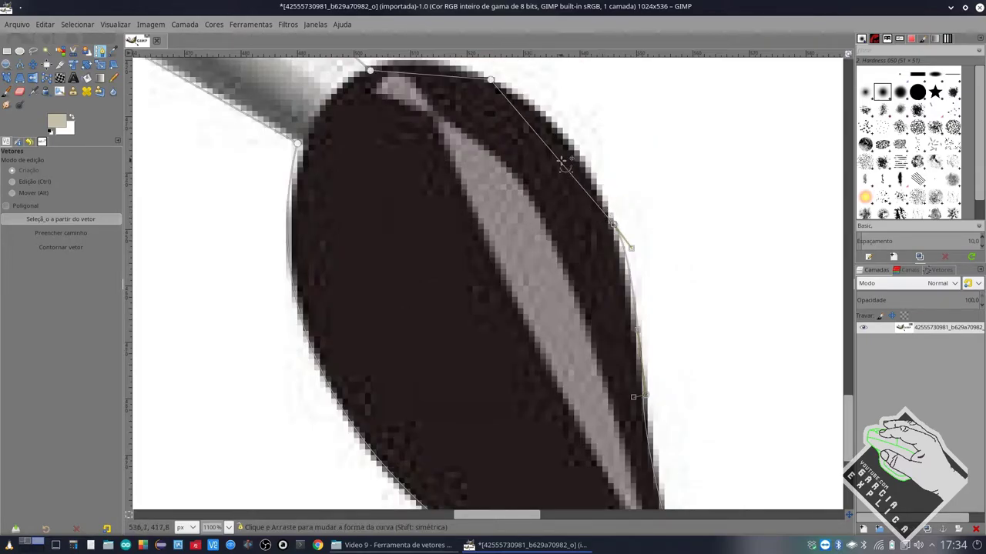
Step: Curve the segments across the tip's rounded top by adjusting the anchor handles
{"action": "left_click_drag", "start_coordinate": [561, 162], "coordinate": [644, 201]}
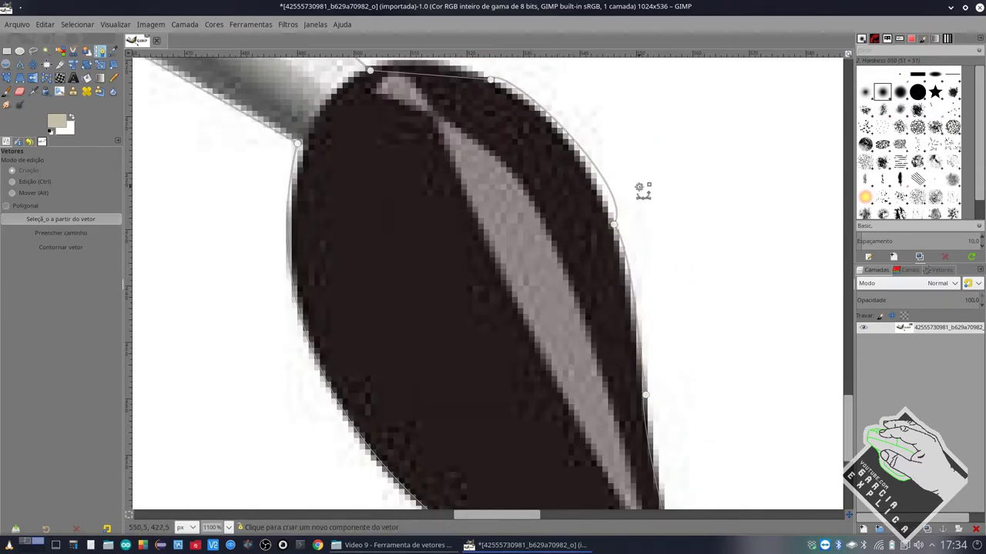
{"action": "left_click", "coordinate": [637, 190]}
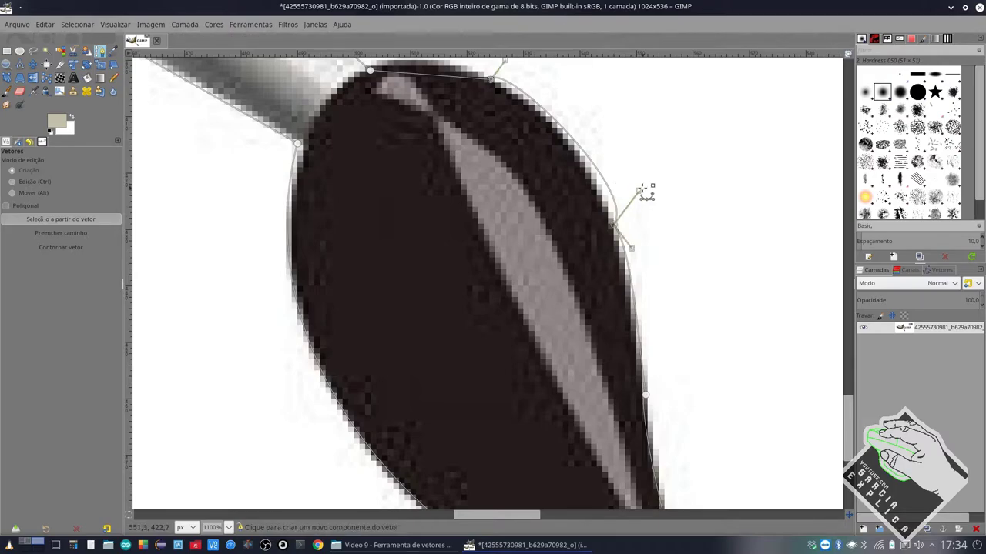
{"action": "left_click_drag", "start_coordinate": [638, 190], "coordinate": [617, 191]}
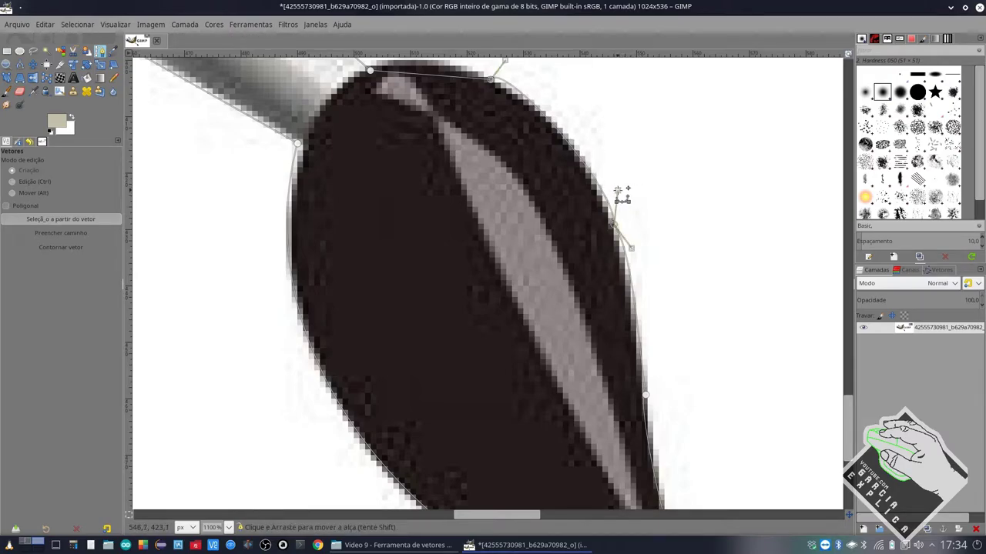
{"action": "scroll", "coordinate": [620, 196], "scroll_direction": "up", "scroll_amount": 3}
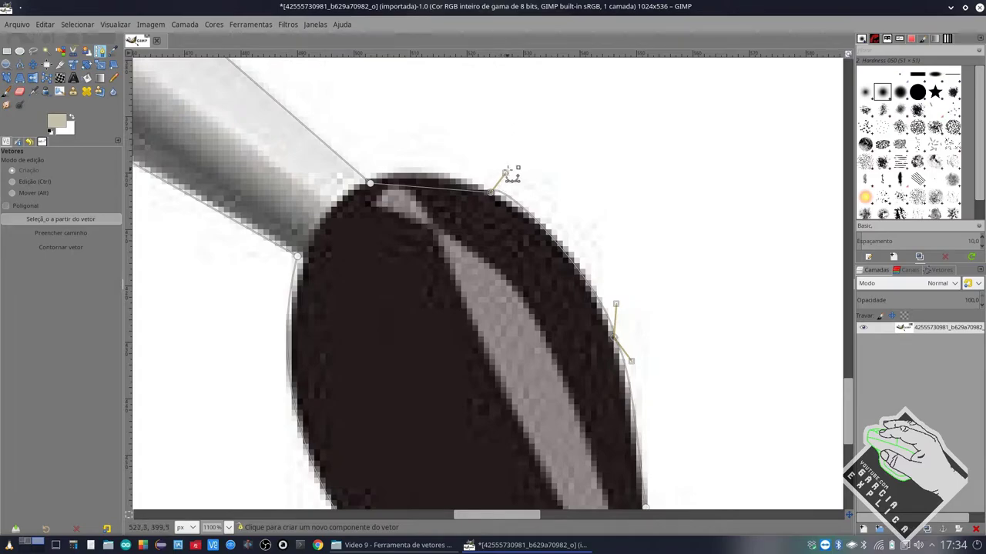
{"action": "left_click", "coordinate": [507, 170]}
{"action": "left_click_drag", "start_coordinate": [502, 160], "coordinate": [514, 191]}
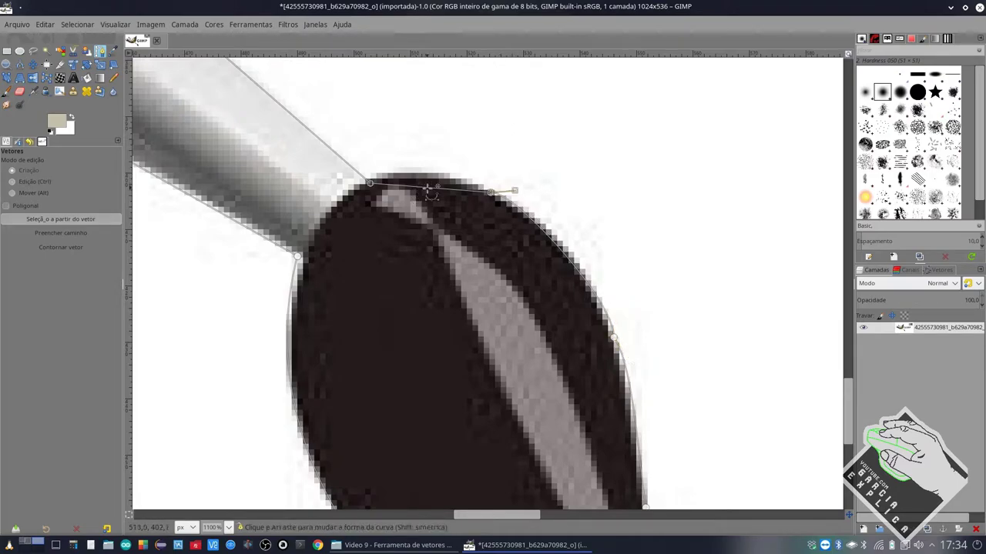
{"action": "left_click_drag", "start_coordinate": [428, 188], "coordinate": [435, 176]}
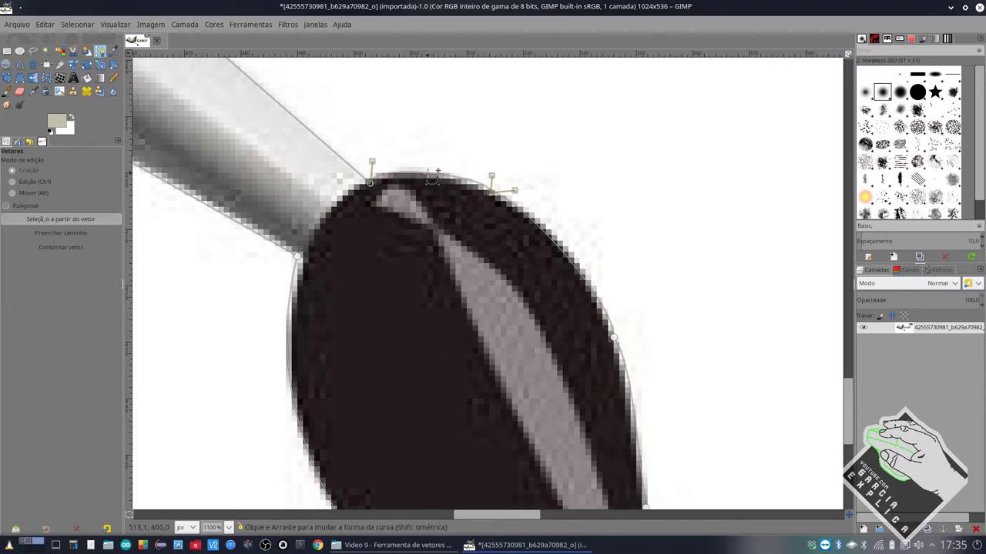
{"action": "scroll", "coordinate": [391, 205], "scroll_direction": "up", "scroll_amount": 3}
Step: Bend the straight segment so it follows the spike's edge
{"action": "scroll", "coordinate": [387, 202], "scroll_direction": "left", "scroll_amount": 5}
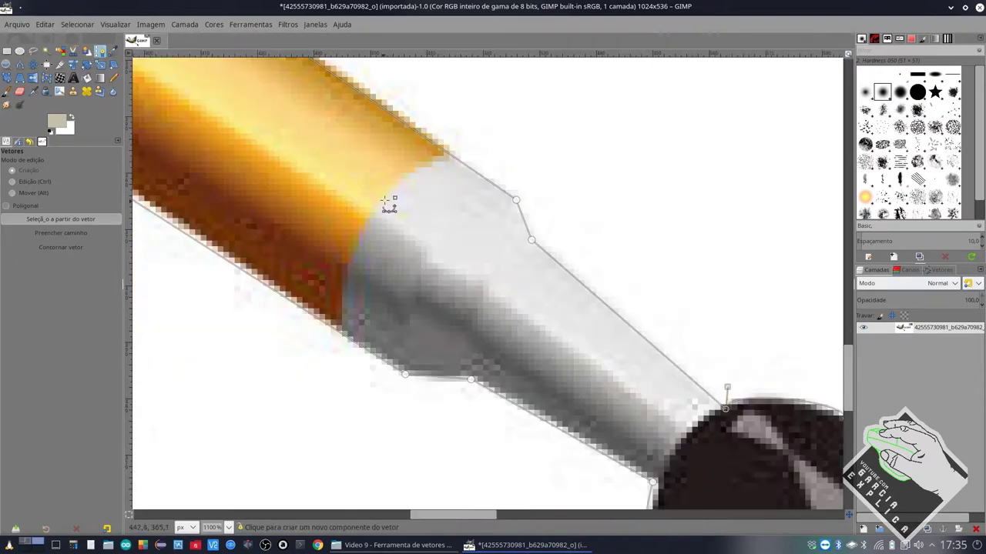
{"action": "scroll", "coordinate": [437, 192], "scroll_direction": "down", "scroll_amount": 2}
{"action": "scroll", "coordinate": [437, 192], "scroll_direction": "up", "scroll_amount": 2}
{"action": "scroll", "coordinate": [488, 335], "scroll_direction": "up", "scroll_amount": 3}
{"action": "scroll", "coordinate": [548, 260], "scroll_direction": "left", "scroll_amount": 2}
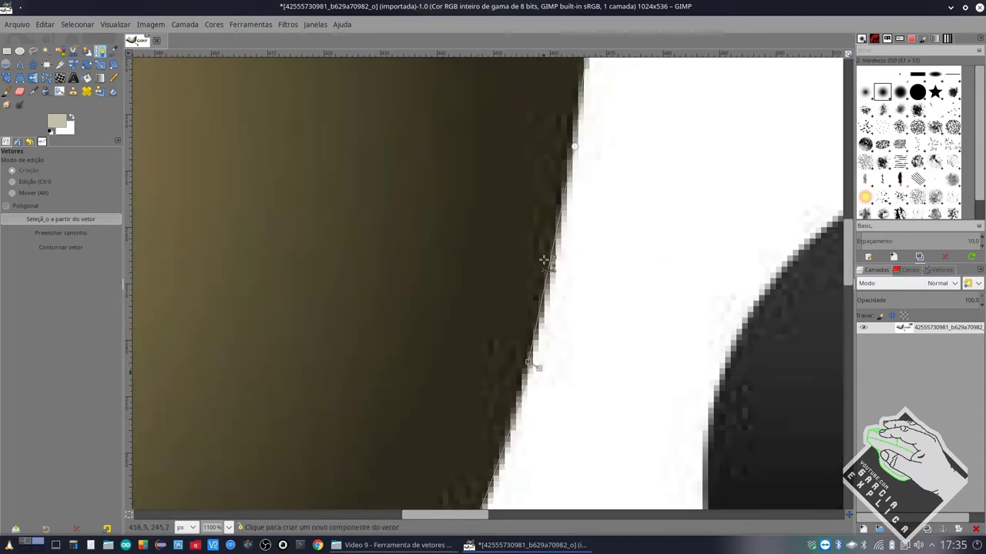
{"action": "scroll", "coordinate": [601, 243], "scroll_direction": "up", "scroll_amount": 2}
{"action": "scroll", "coordinate": [601, 243], "scroll_direction": "up", "scroll_amount": 3}
{"action": "scroll", "coordinate": [621, 154], "scroll_direction": "down", "scroll_amount": 2}
{"action": "left_click_drag", "start_coordinate": [495, 290], "coordinate": [495, 341]}
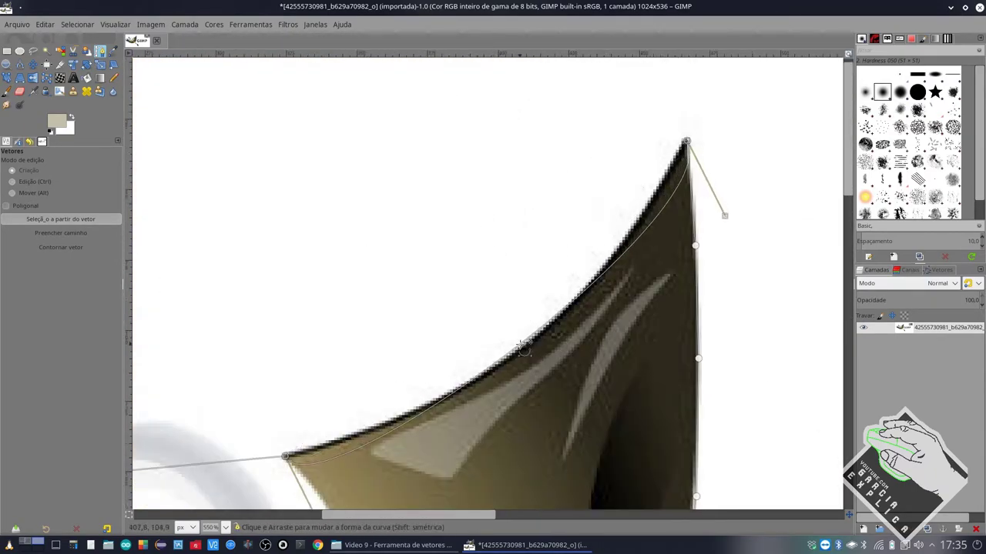
{"action": "scroll", "coordinate": [421, 333], "scroll_direction": "down", "scroll_amount": 3}
{"action": "left_click_drag", "start_coordinate": [420, 332], "coordinate": [546, 204]}
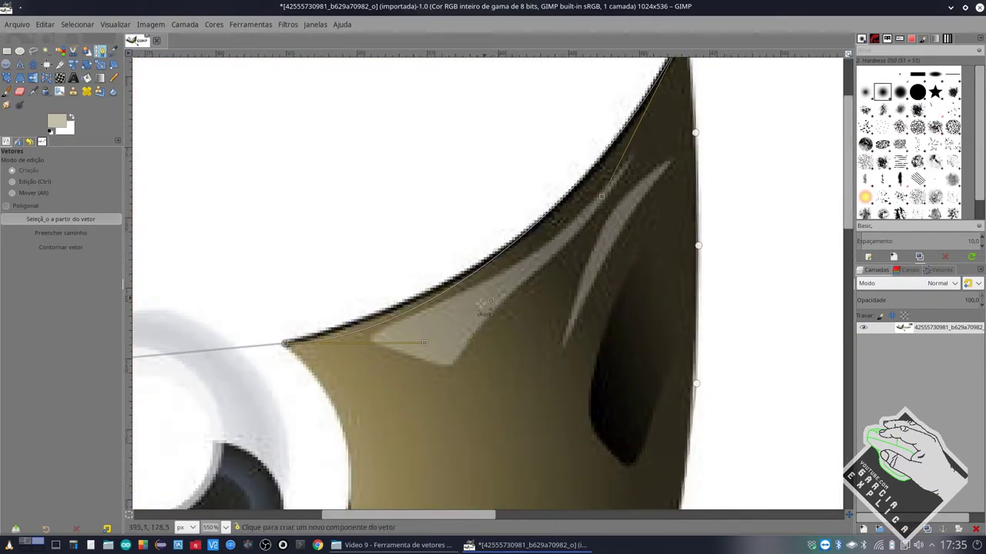
{"action": "scroll", "coordinate": [471, 289], "scroll_direction": "up", "scroll_amount": 3}
{"action": "scroll", "coordinate": [470, 288], "scroll_direction": "down", "scroll_amount": 5}
Step: Arc the segment over the eyes, then pan around to check the full outline path
{"action": "left_click_drag", "start_coordinate": [671, 319], "coordinate": [427, 300]}
{"action": "scroll", "coordinate": [426, 299], "scroll_direction": "up", "scroll_amount": 3}
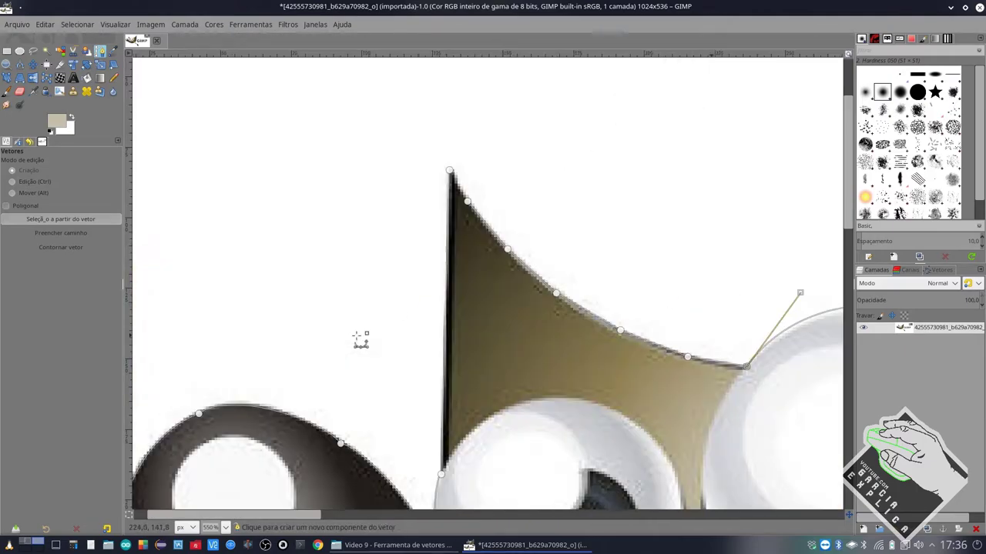
{"action": "scroll", "coordinate": [359, 338], "scroll_direction": "right", "scroll_amount": 3}
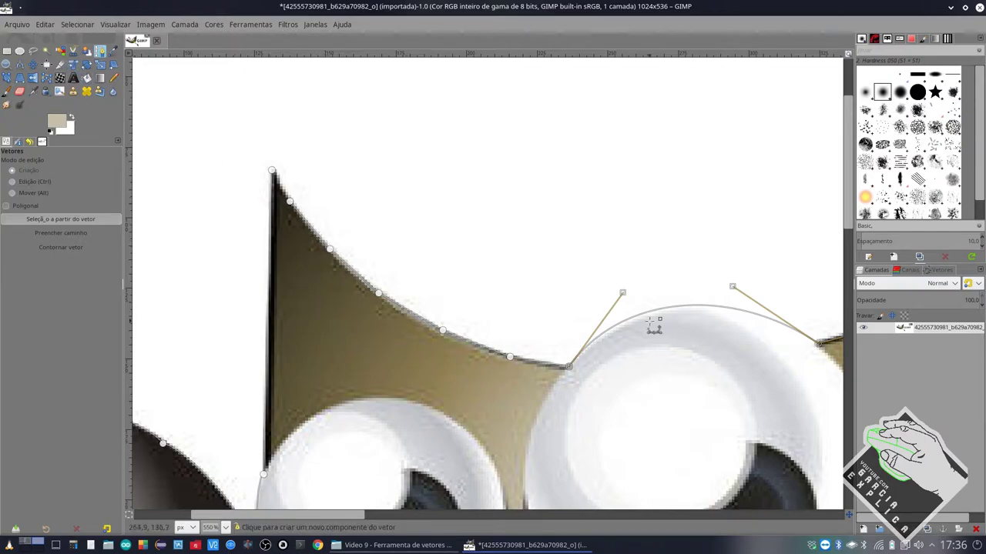
{"action": "scroll", "coordinate": [460, 324], "scroll_direction": "right", "scroll_amount": 5}
{"action": "scroll", "coordinate": [440, 319], "scroll_direction": "down", "scroll_amount": 3}
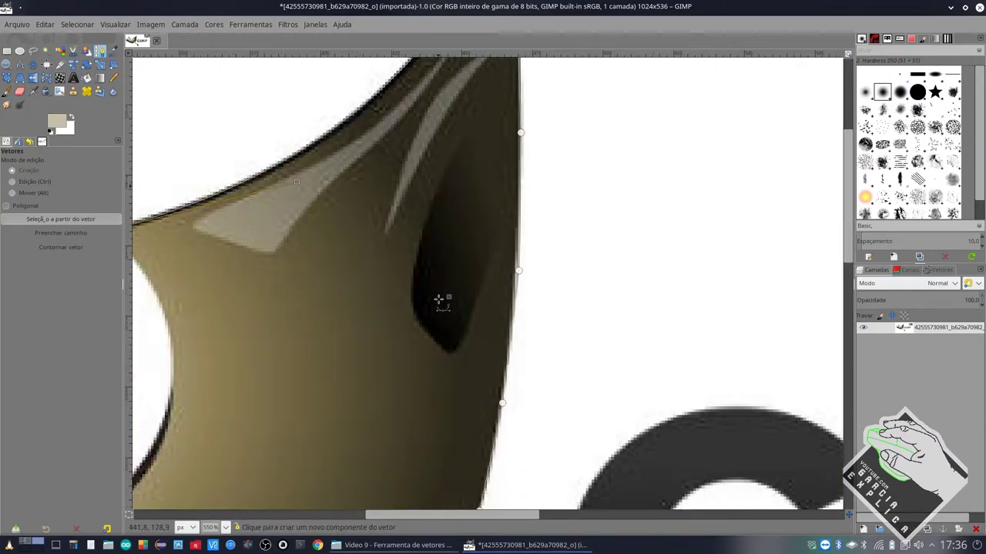
{"action": "scroll", "coordinate": [440, 297], "scroll_direction": "right", "scroll_amount": 3}
{"action": "scroll", "coordinate": [440, 298], "scroll_direction": "down", "scroll_amount": 3}
{"action": "scroll", "coordinate": [443, 304], "scroll_direction": "up", "scroll_amount": 1, "text": "ctrl"}
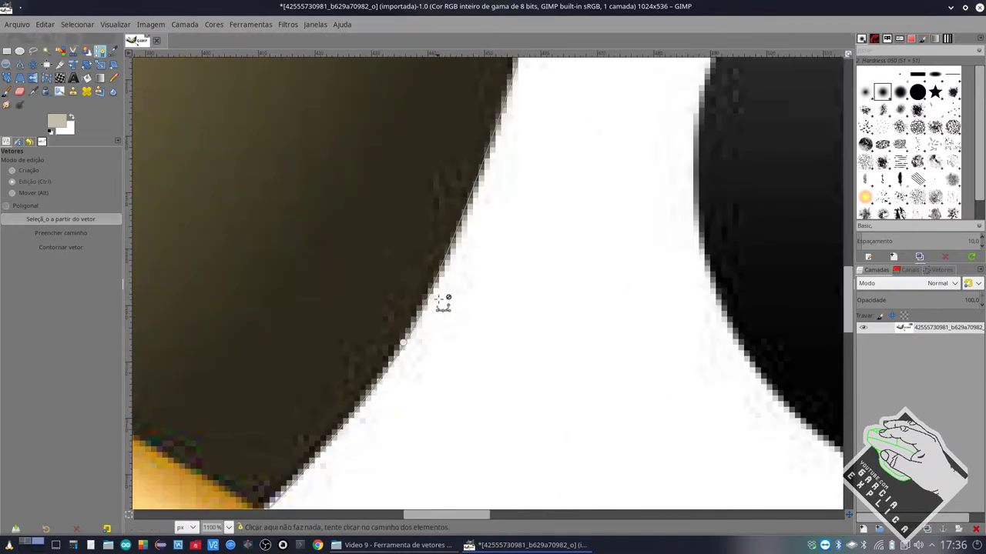
{"action": "scroll", "coordinate": [442, 304], "scroll_direction": "up", "scroll_amount": 1, "text": "ctrl"}
{"action": "scroll", "coordinate": [443, 300], "scroll_direction": "up", "scroll_amount": 2}
{"action": "scroll", "coordinate": [445, 298], "scroll_direction": "left", "scroll_amount": 2}
{"action": "scroll", "coordinate": [443, 296], "scroll_direction": "left", "scroll_amount": 2}
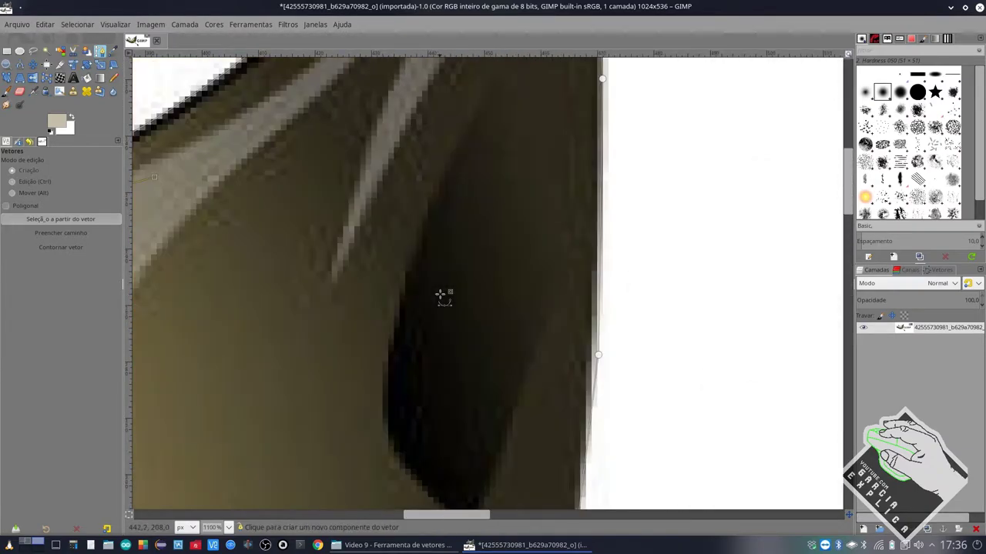
{"action": "scroll", "coordinate": [444, 292], "scroll_direction": "up", "scroll_amount": 2}
{"action": "scroll", "coordinate": [444, 293], "scroll_direction": "left", "scroll_amount": 2}
{"action": "scroll", "coordinate": [444, 293], "scroll_direction": "up", "scroll_amount": 2}
{"action": "scroll", "coordinate": [434, 289], "scroll_direction": "up", "scroll_amount": 2}
{"action": "scroll", "coordinate": [432, 285], "scroll_direction": "left", "scroll_amount": 5}
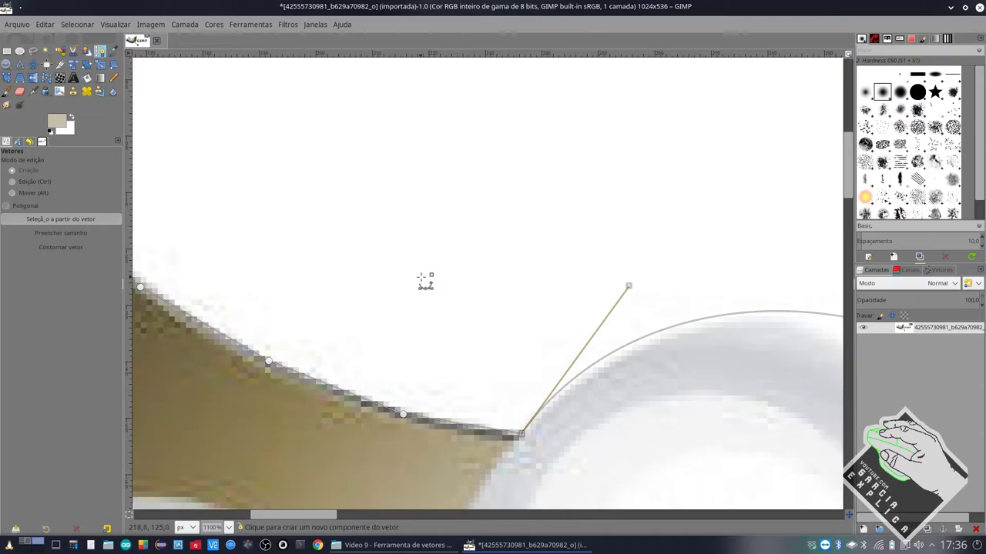
{"action": "scroll", "coordinate": [424, 279], "scroll_direction": "left", "scroll_amount": 5}
{"action": "scroll", "coordinate": [621, 329], "scroll_direction": "down", "scroll_amount": 6, "text": "ctrl"}
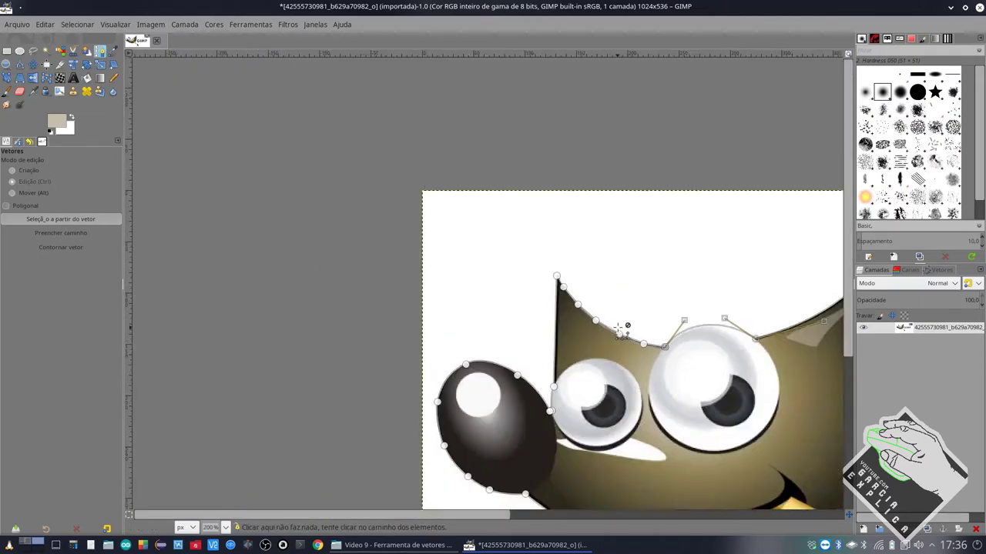
{"action": "scroll", "coordinate": [609, 320], "scroll_direction": "down", "scroll_amount": 1, "text": "ctrl"}
{"action": "scroll", "coordinate": [596, 312], "scroll_direction": "up", "scroll_amount": 1, "text": "ctrl"}
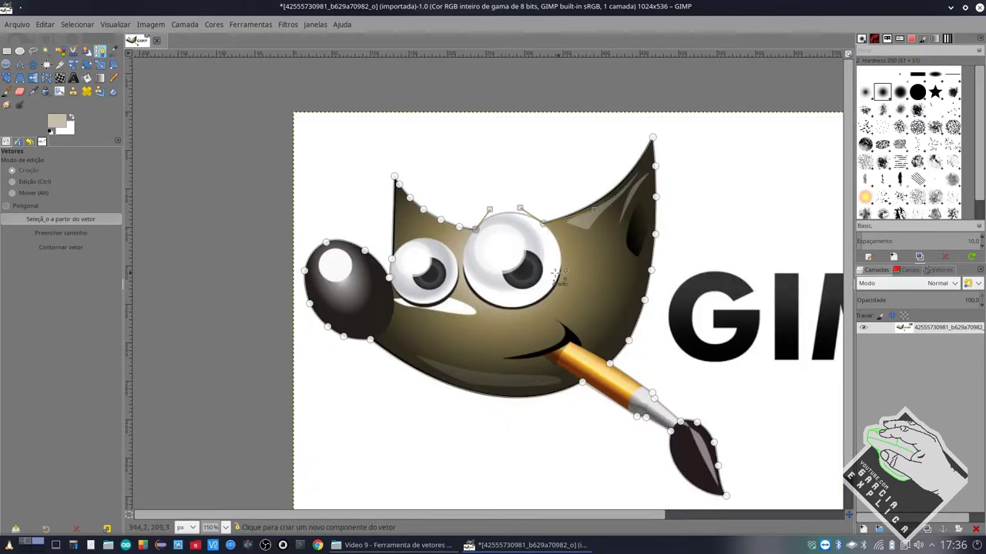
{"action": "scroll", "coordinate": [431, 275], "scroll_direction": "up", "scroll_amount": 1, "text": "ctrl"}
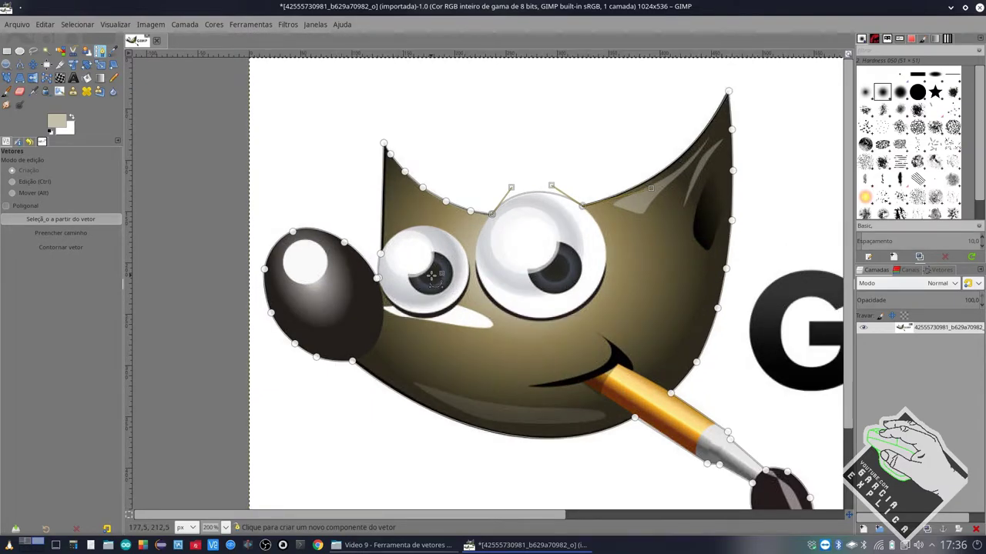
Step: Convert the Wilber path to a selection, test-clearing it with Delete and undoing
{"action": "left_click", "coordinate": [52, 223]}
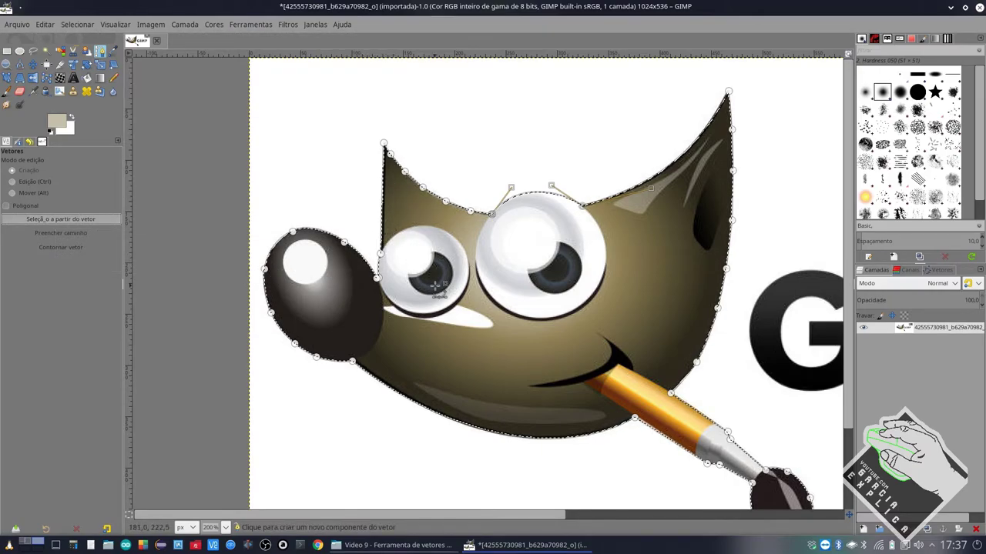
{"action": "key", "text": "Delete"}
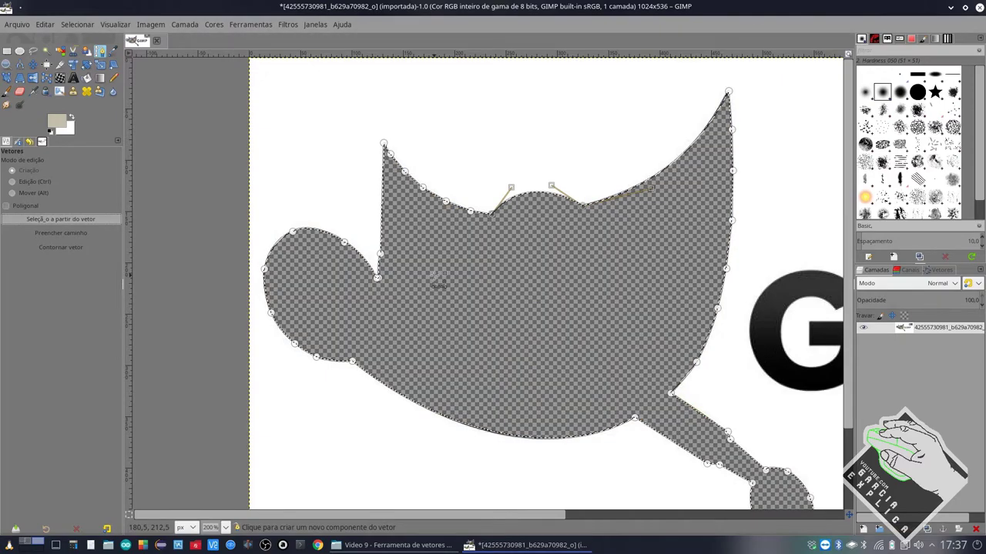
{"action": "key", "text": "ctrl+z"}
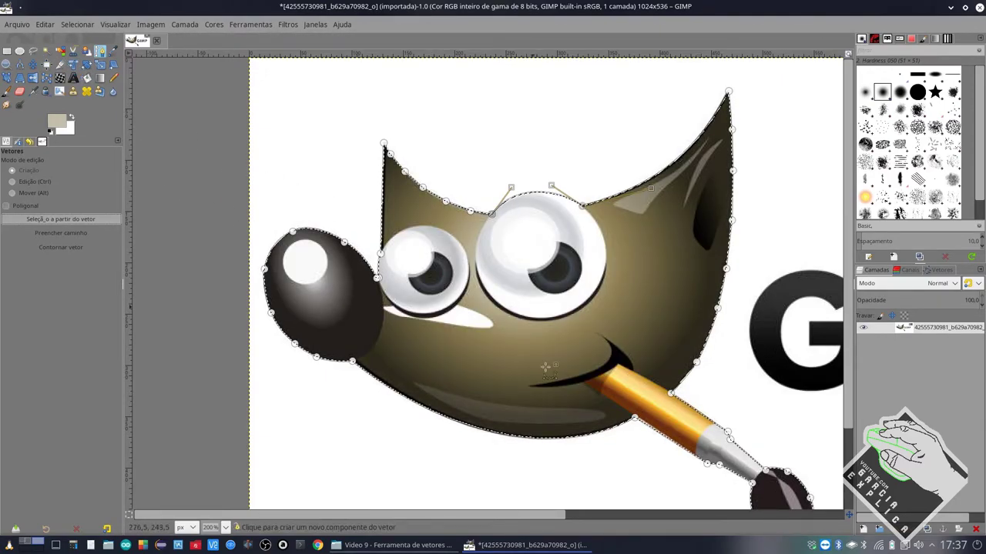
{"action": "scroll", "coordinate": [408, 269], "scroll_direction": "right", "scroll_amount": 8}
{"action": "scroll", "coordinate": [447, 331], "scroll_direction": "left", "scroll_amount": 5}
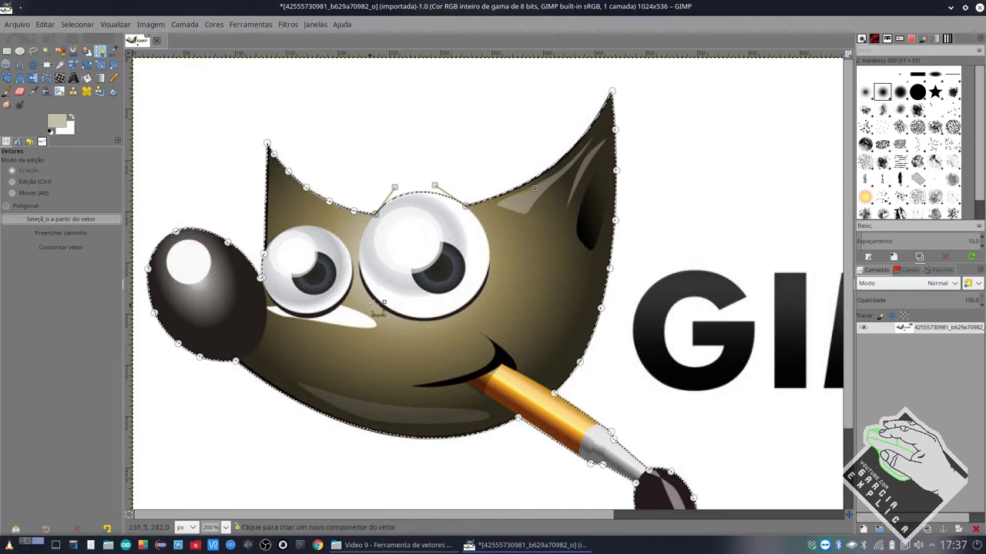
{"action": "right_click", "coordinate": [380, 280]}
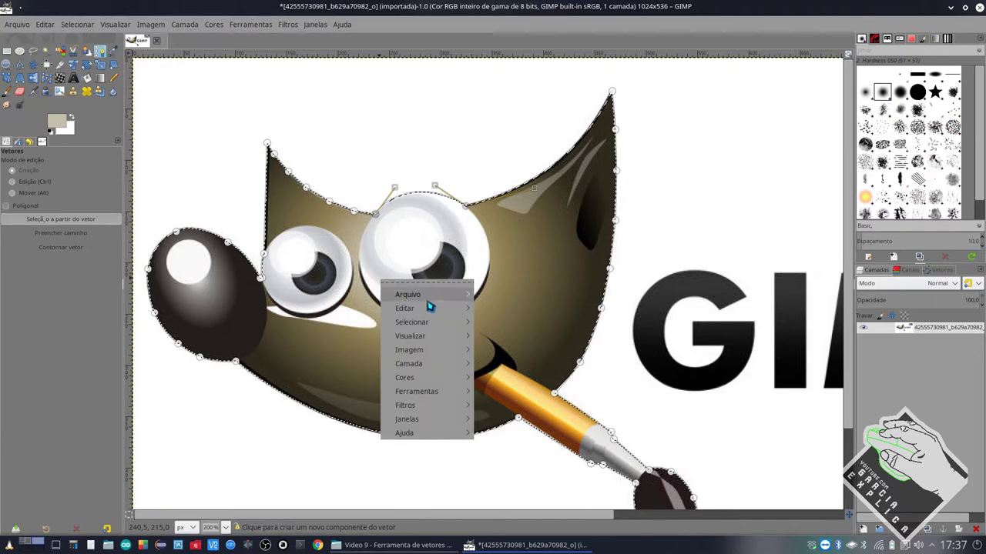
Step: Invert the selection, delete the background to transparency, deselect all, and hide the path
{"action": "mouse_move", "coordinate": [412, 322]}
{"action": "left_click", "coordinate": [512, 327]}
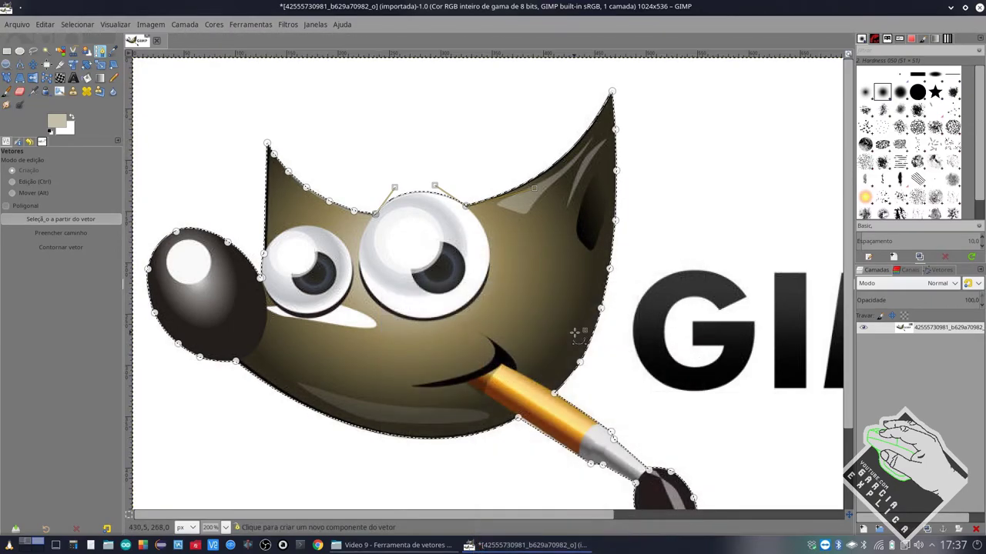
{"action": "key", "text": "Delete"}
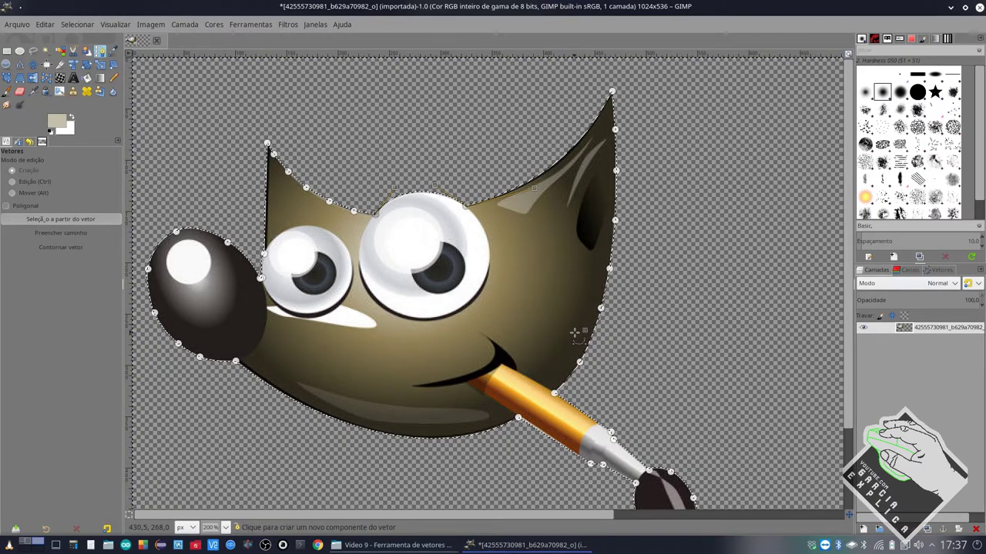
{"action": "key", "text": "shift+ctrl+a"}
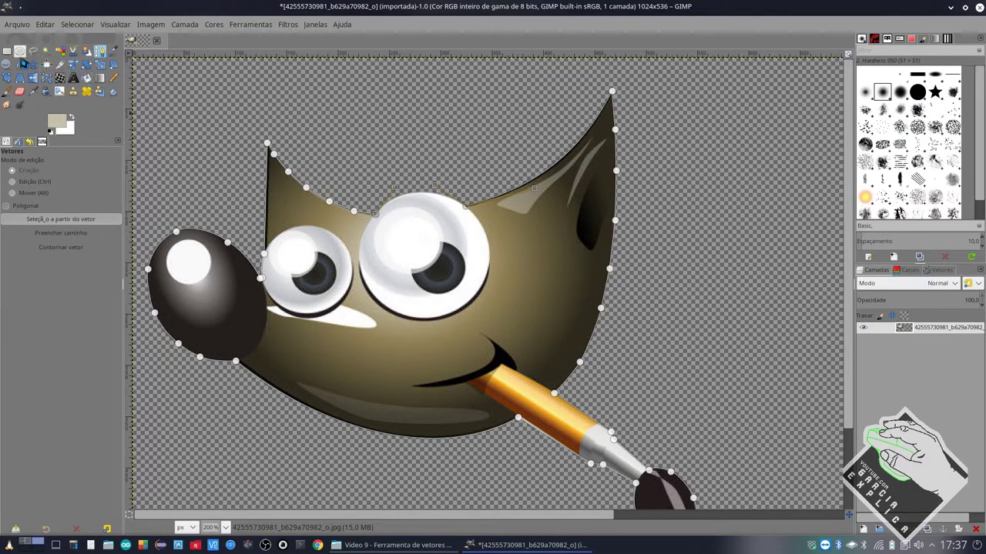
{"action": "left_click", "coordinate": [8, 51]}
{"action": "left_click", "coordinate": [100, 51]}
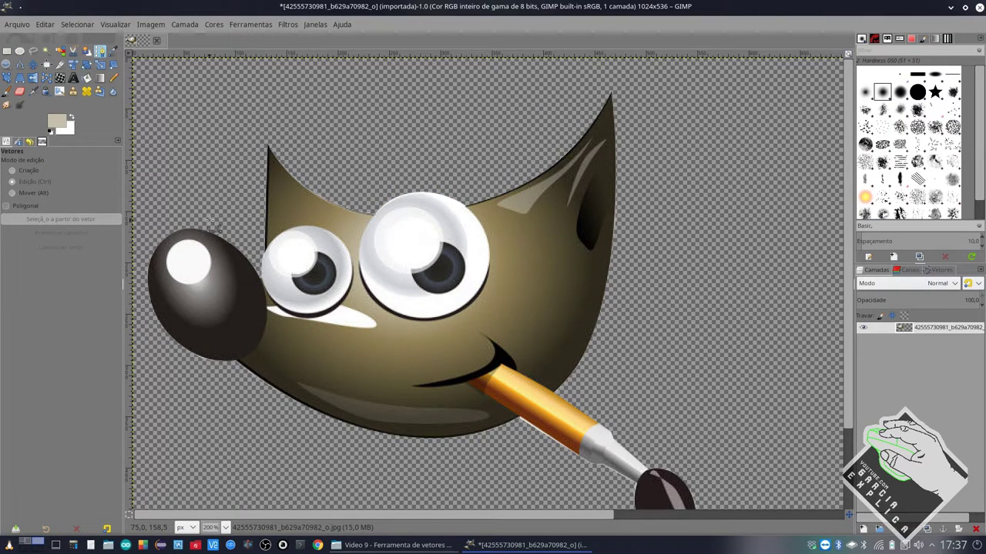
{"action": "scroll", "coordinate": [210, 222], "scroll_direction": "down", "scroll_amount": 1}
{"action": "scroll", "coordinate": [210, 224], "scroll_direction": "down", "scroll_amount": 1}
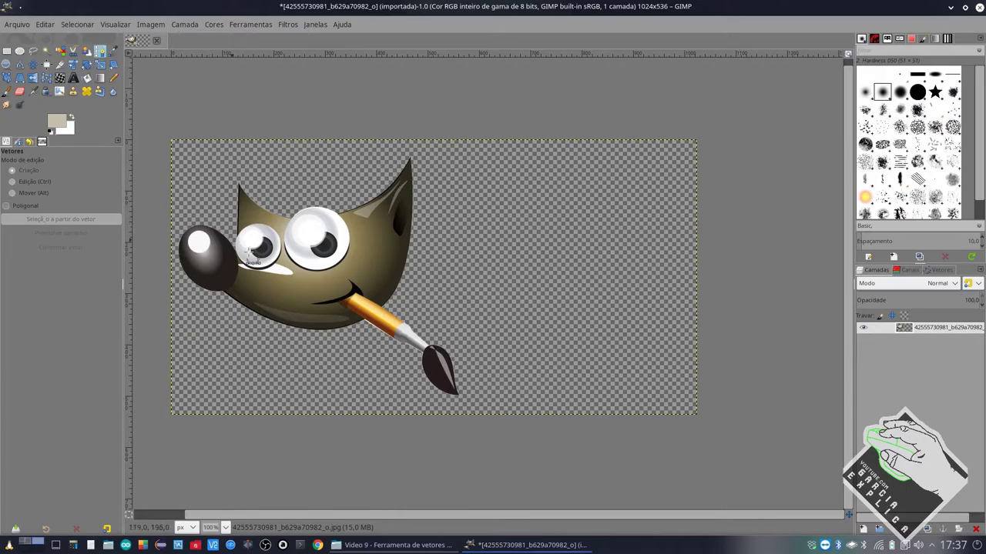
{"action": "scroll", "coordinate": [308, 292], "scroll_direction": "up", "scroll_amount": 1}
{"action": "scroll", "coordinate": [341, 307], "scroll_direction": "up", "scroll_amount": 2}
{"action": "scroll", "coordinate": [341, 307], "scroll_direction": "up", "scroll_amount": 1}
{"action": "scroll", "coordinate": [341, 307], "scroll_direction": "up", "scroll_amount": 2}
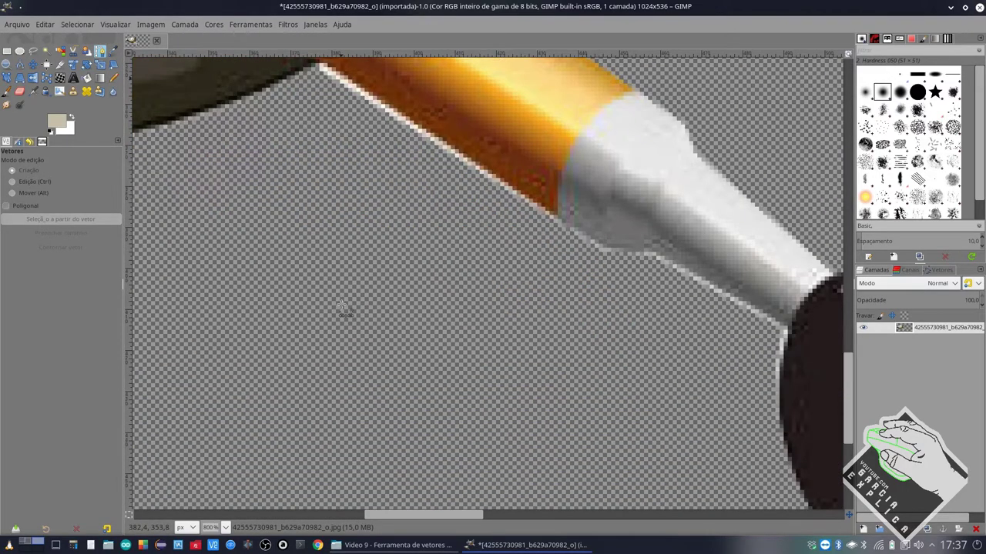
{"action": "scroll", "coordinate": [308, 293], "scroll_direction": "down", "scroll_amount": 3}
{"action": "scroll", "coordinate": [208, 265], "scroll_direction": "down", "scroll_amount": 2}
{"action": "scroll", "coordinate": [208, 246], "scroll_direction": "up", "scroll_amount": 1}
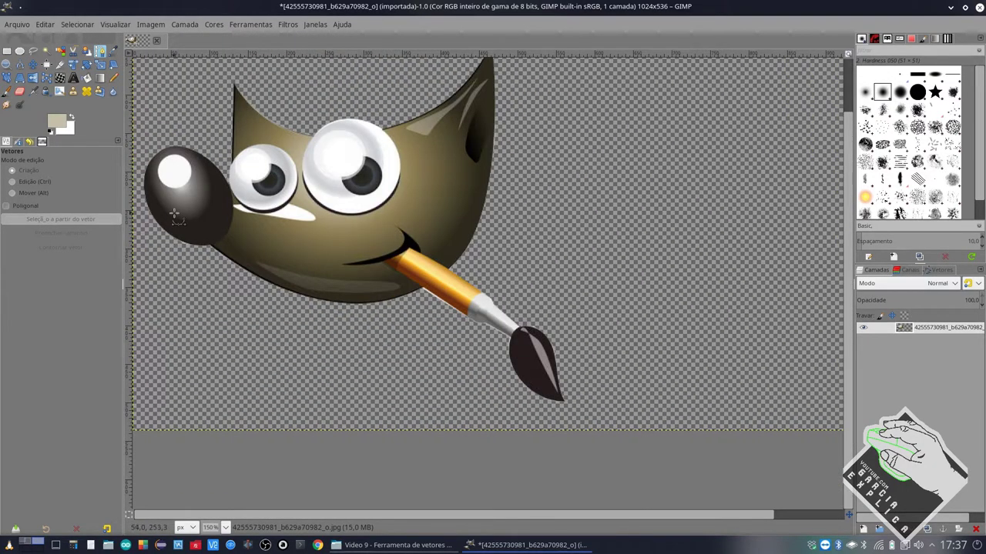
{"action": "scroll", "coordinate": [171, 202], "scroll_direction": "up", "scroll_amount": 2}
{"action": "scroll", "coordinate": [176, 198], "scroll_direction": "up", "scroll_amount": 1}
{"action": "scroll", "coordinate": [185, 195], "scroll_direction": "up", "scroll_amount": 1}
{"action": "scroll", "coordinate": [191, 194], "scroll_direction": "up", "scroll_amount": 2}
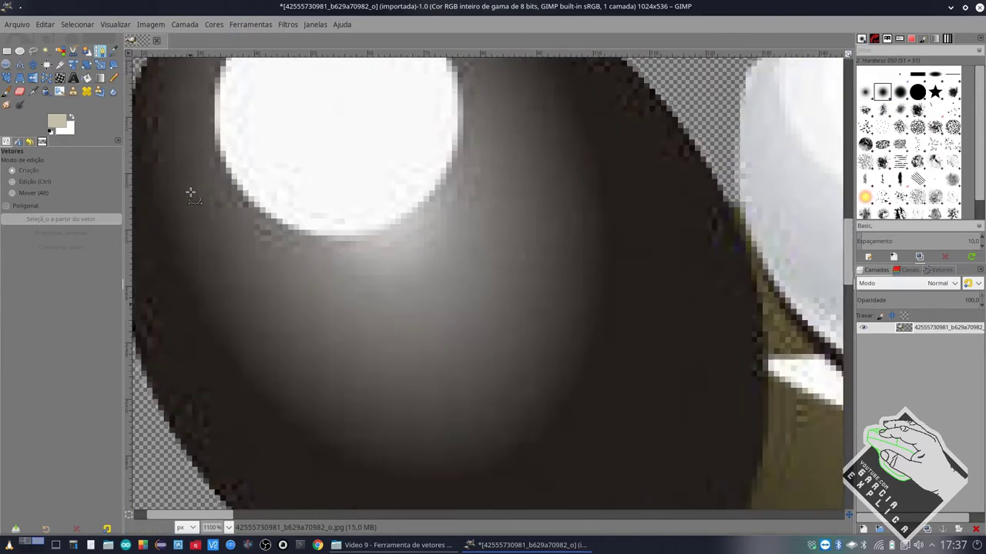
{"action": "scroll", "coordinate": [190, 193], "scroll_direction": "down", "scroll_amount": 1}
{"action": "scroll", "coordinate": [190, 193], "scroll_direction": "up", "scroll_amount": 2}
{"action": "scroll", "coordinate": [190, 192], "scroll_direction": "up", "scroll_amount": 1}
{"action": "scroll", "coordinate": [190, 192], "scroll_direction": "down", "scroll_amount": 1}
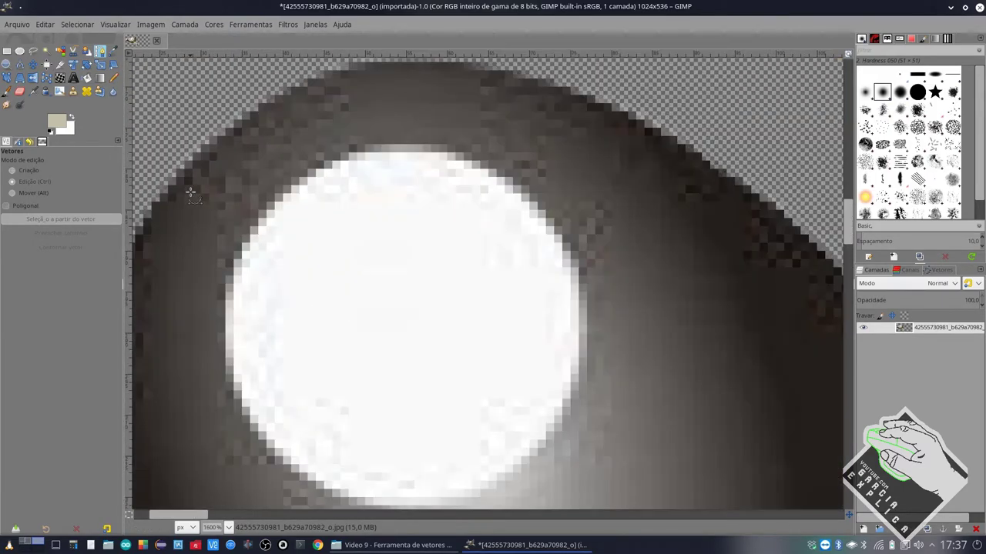
{"action": "scroll", "coordinate": [190, 192], "scroll_direction": "down", "scroll_amount": 2}
{"action": "scroll", "coordinate": [185, 192], "scroll_direction": "up", "scroll_amount": 1}
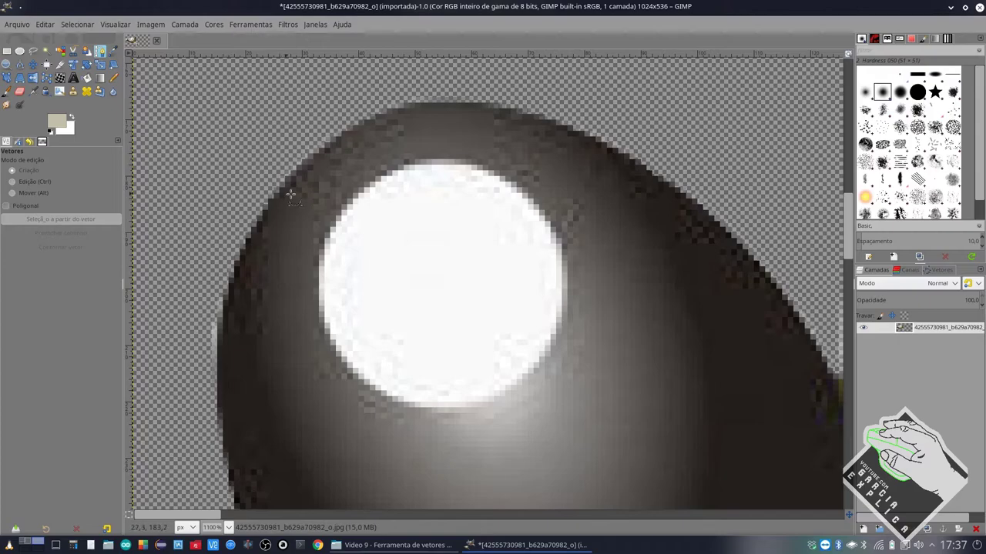
{"action": "scroll", "coordinate": [291, 193], "scroll_direction": "down", "scroll_amount": 3}
{"action": "scroll", "coordinate": [291, 193], "scroll_direction": "right", "scroll_amount": 3}
{"action": "scroll", "coordinate": [293, 192], "scroll_direction": "down", "scroll_amount": 3}
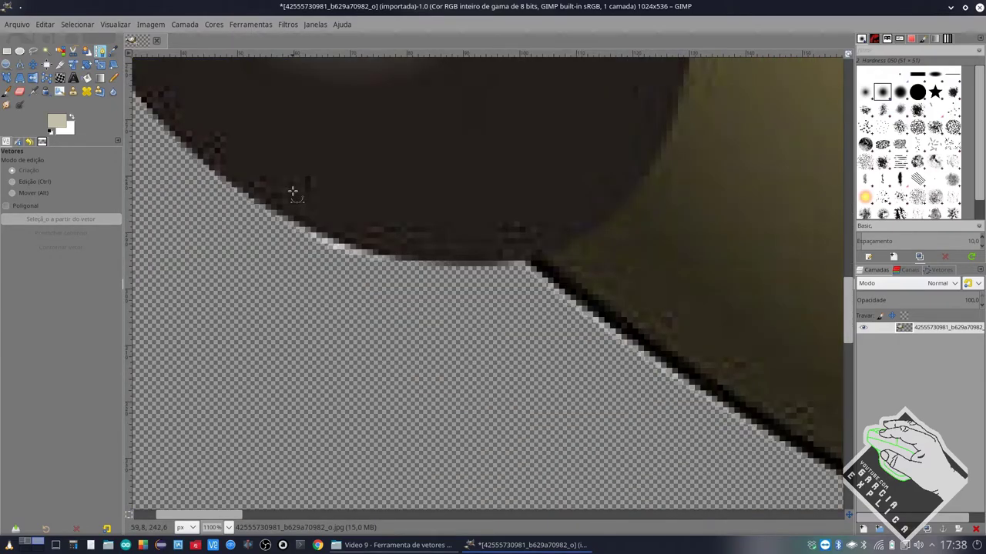
{"action": "scroll", "coordinate": [292, 192], "scroll_direction": "down", "scroll_amount": 2}
{"action": "scroll", "coordinate": [291, 193], "scroll_direction": "down", "scroll_amount": 1}
{"action": "left_click", "coordinate": [77, 24]}
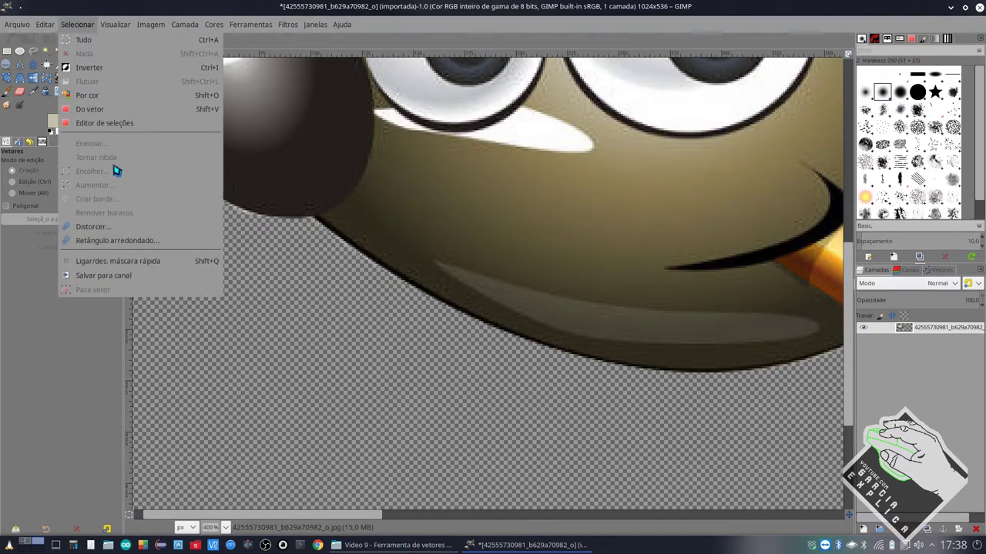
{"action": "left_click", "coordinate": [390, 293]}
{"action": "scroll", "coordinate": [387, 291], "scroll_direction": "down", "scroll_amount": 2}
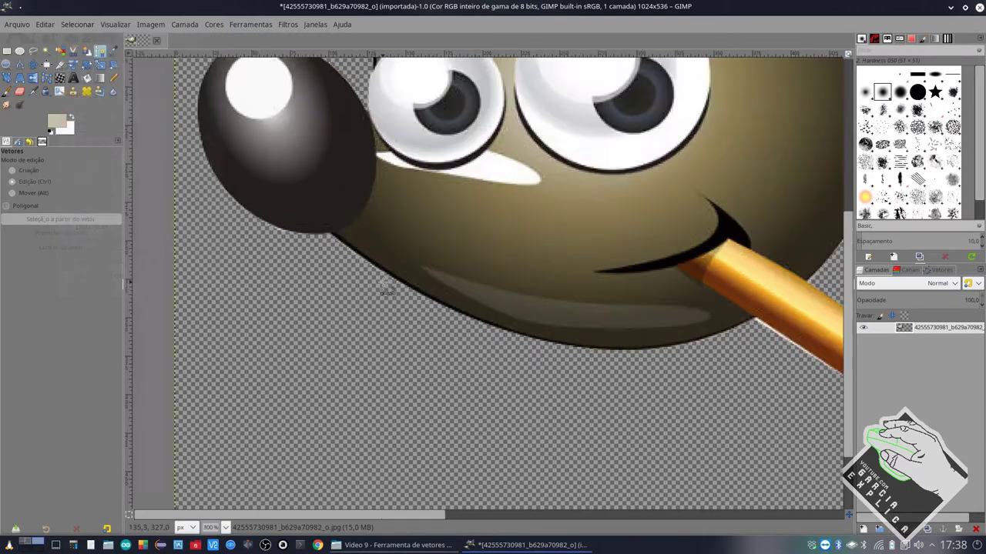
{"action": "scroll", "coordinate": [385, 287], "scroll_direction": "down", "scroll_amount": 3}
{"action": "scroll", "coordinate": [378, 266], "scroll_direction": "up", "scroll_amount": 2}
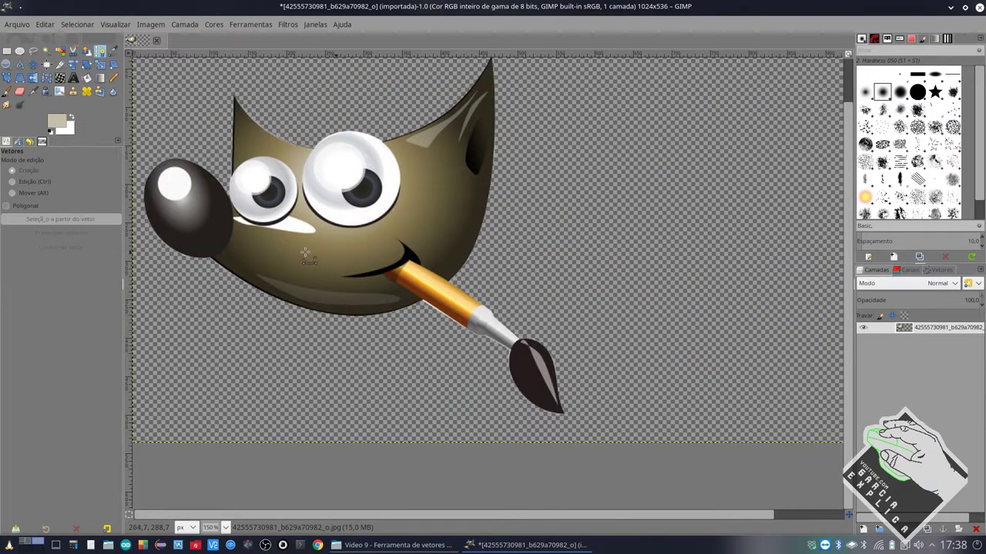
{"action": "scroll", "coordinate": [332, 243], "scroll_direction": "left", "scroll_amount": 1}
{"action": "scroll", "coordinate": [308, 238], "scroll_direction": "up", "scroll_amount": 1}
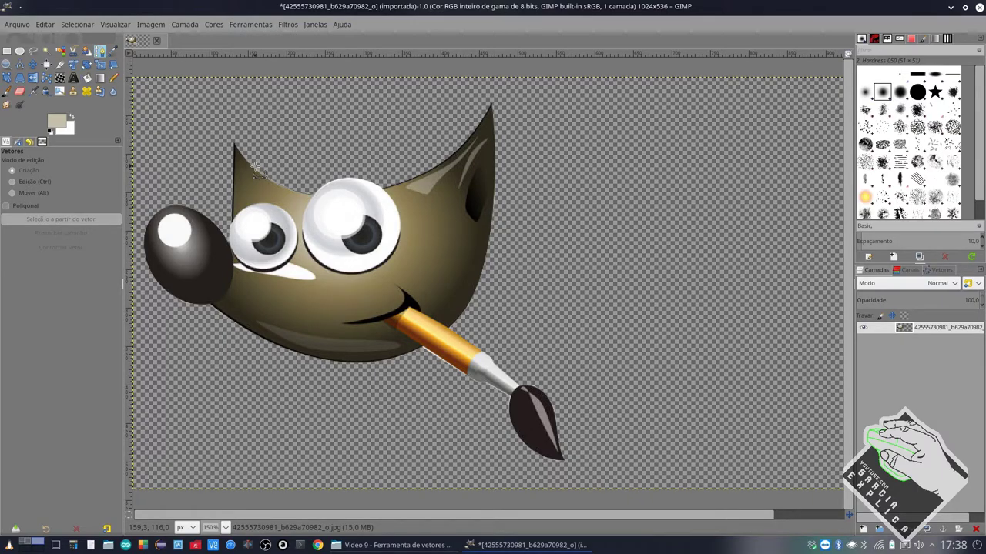
{"action": "scroll", "coordinate": [207, 225], "scroll_direction": "up", "scroll_amount": 3}
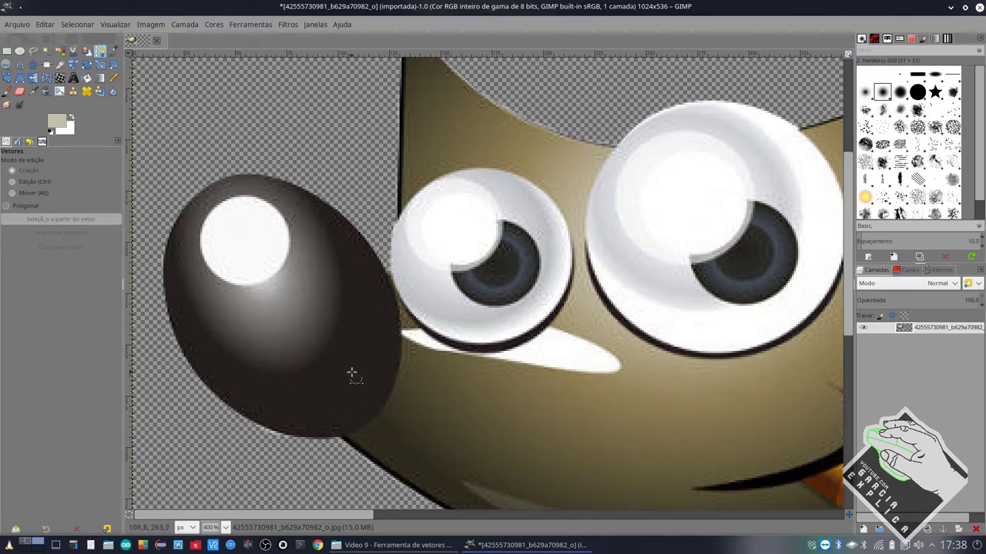
Step: Start a two-anchor path from the nose-eye junction to below the nose, bent over its top
{"action": "left_click", "coordinate": [392, 274]}
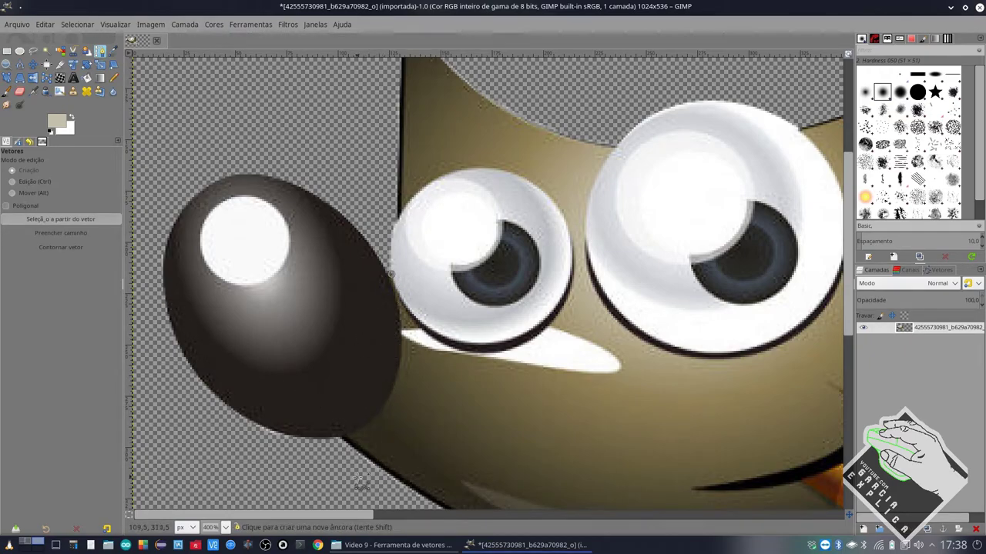
{"action": "left_click", "coordinate": [340, 439]}
{"action": "left_click_drag", "start_coordinate": [360, 372], "coordinate": [220, 187]}
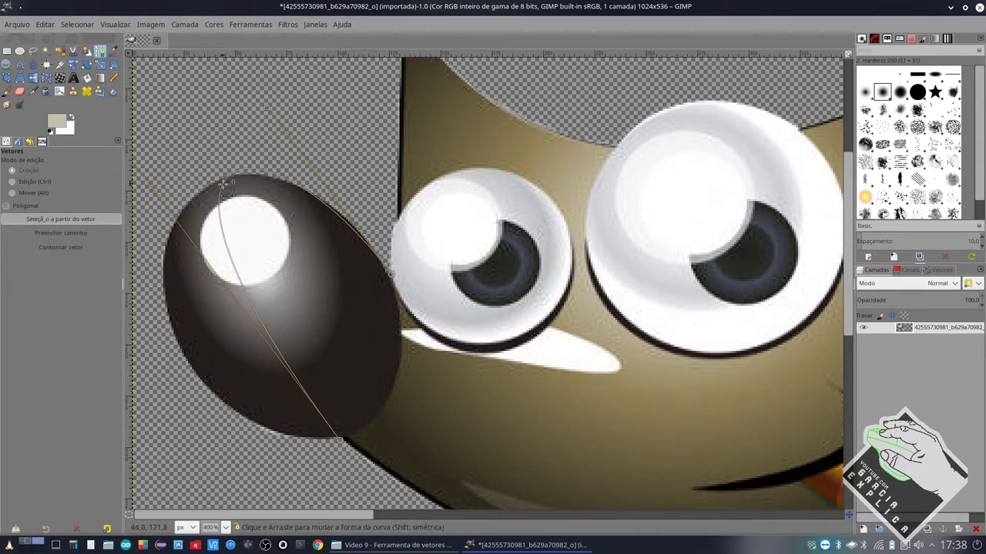
{"action": "scroll", "coordinate": [220, 271], "scroll_direction": "down", "scroll_amount": 2}
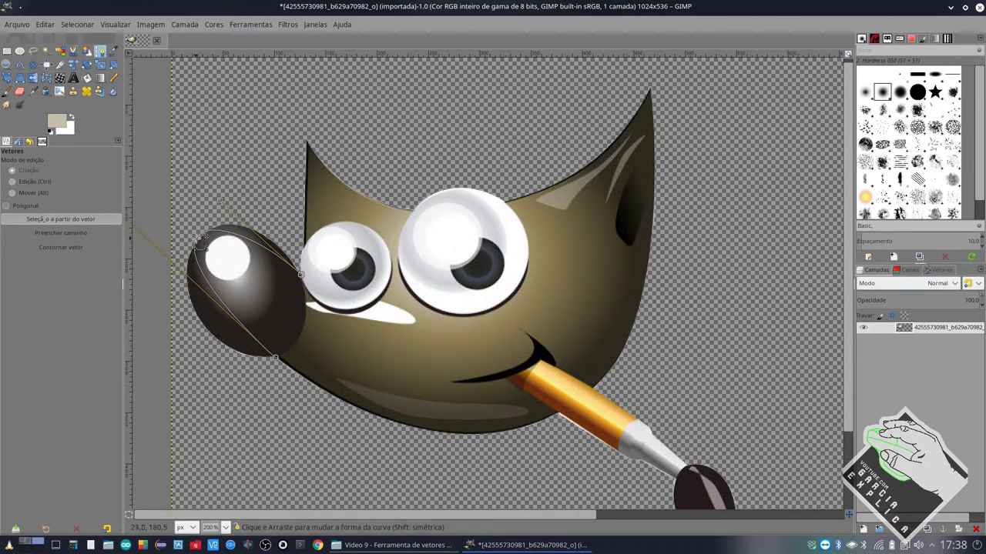
Step: Drag the path's direction handles so the curve bends out along the nose's left side
{"action": "left_click_drag", "start_coordinate": [206, 245], "coordinate": [197, 241]}
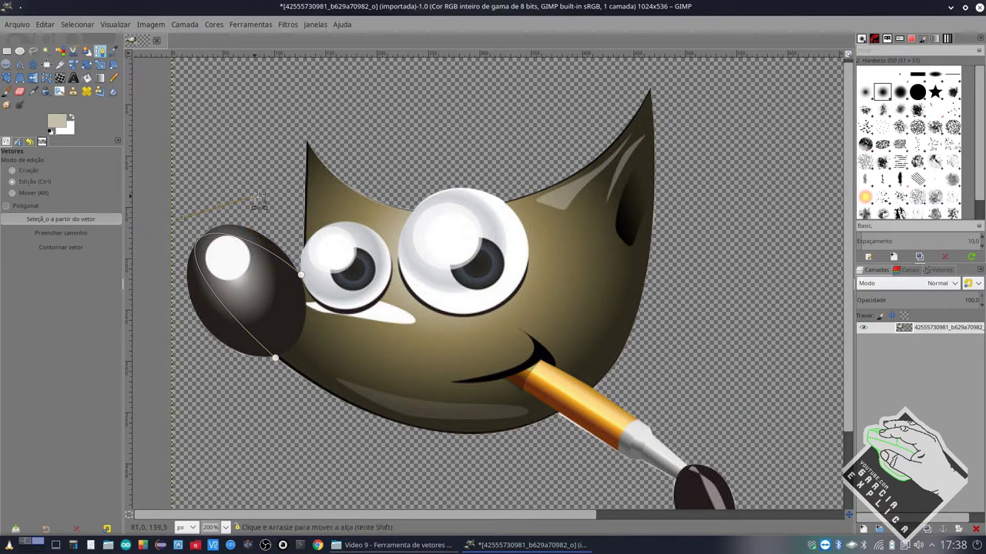
{"action": "mouse_move", "coordinate": [259, 204]}
{"action": "left_mouse_down"}
{"action": "mouse_move", "coordinate": [223, 206]}
{"action": "mouse_move", "coordinate": [258, 189]}
{"action": "left_mouse_up"}
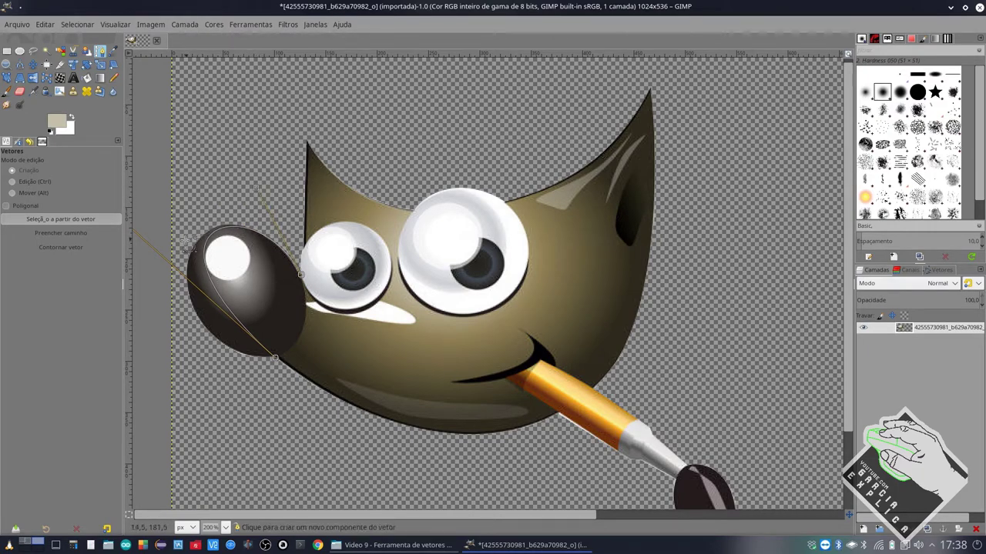
{"action": "scroll", "coordinate": [164, 254], "scroll_direction": "down", "scroll_amount": 3}
{"action": "mouse_move", "coordinate": [162, 251]}
{"action": "left_mouse_down"}
{"action": "mouse_move", "coordinate": [146, 256]}
{"action": "mouse_move", "coordinate": [137, 279]}
{"action": "left_mouse_up"}
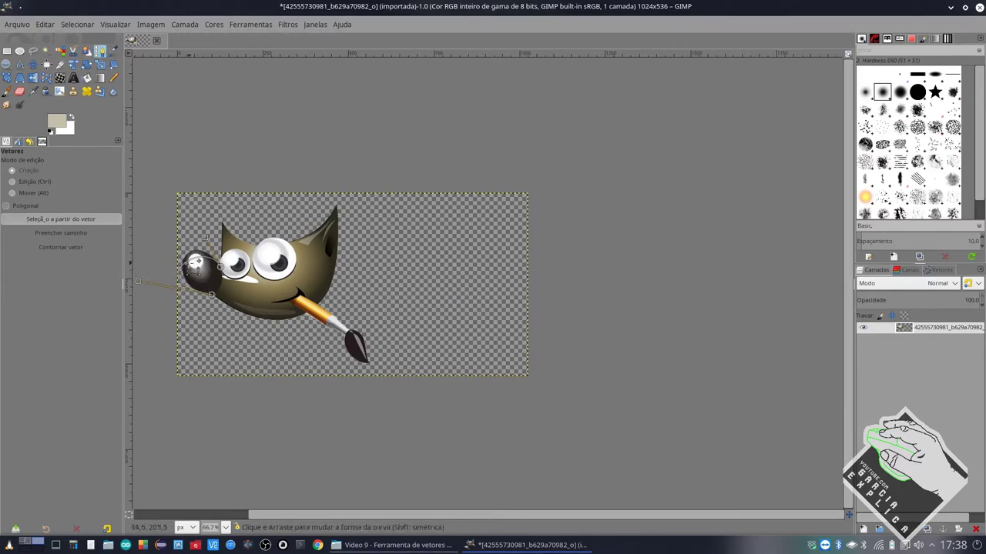
{"action": "left_click_drag", "start_coordinate": [196, 262], "coordinate": [202, 254]}
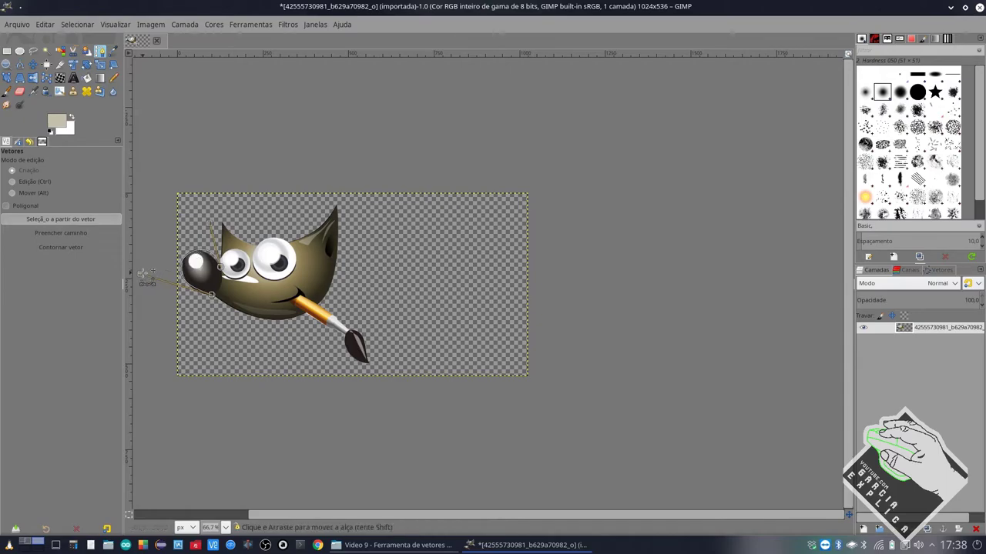
{"action": "left_click_drag", "start_coordinate": [142, 272], "coordinate": [149, 278]}
Step: Refine the upper and lower handles so the curve hugs the nose outline
{"action": "scroll", "coordinate": [148, 279], "scroll_direction": "up", "scroll_amount": 2}
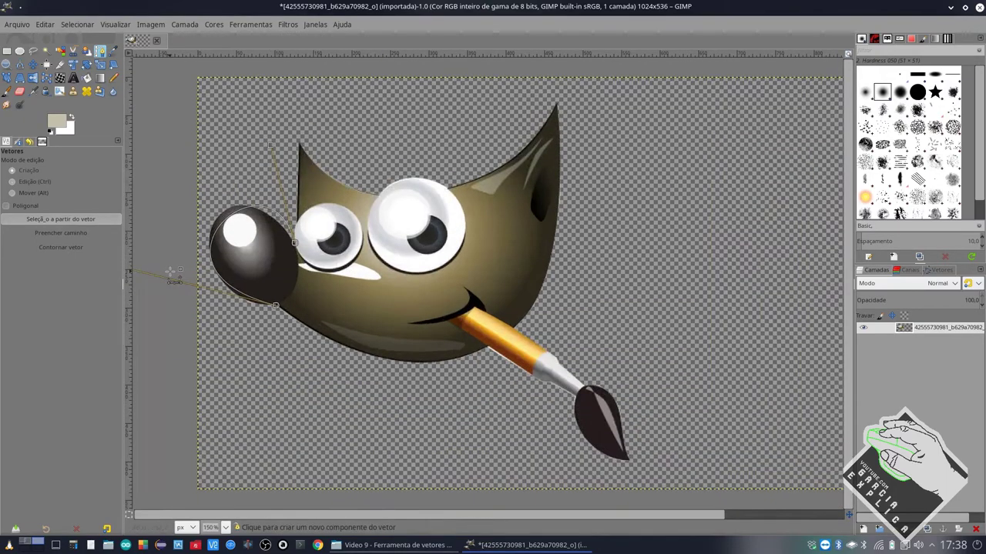
{"action": "mouse_move", "coordinate": [270, 145]}
{"action": "left_mouse_down"}
{"action": "mouse_move", "coordinate": [250, 158]}
{"action": "mouse_move", "coordinate": [244, 144]}
{"action": "left_mouse_up"}
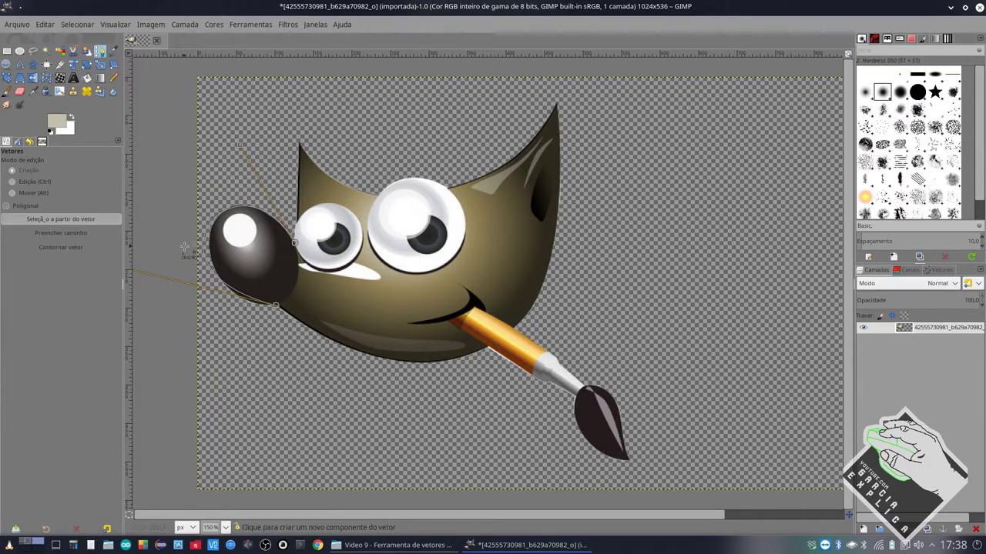
{"action": "scroll", "coordinate": [187, 247], "scroll_direction": "down", "scroll_amount": 1}
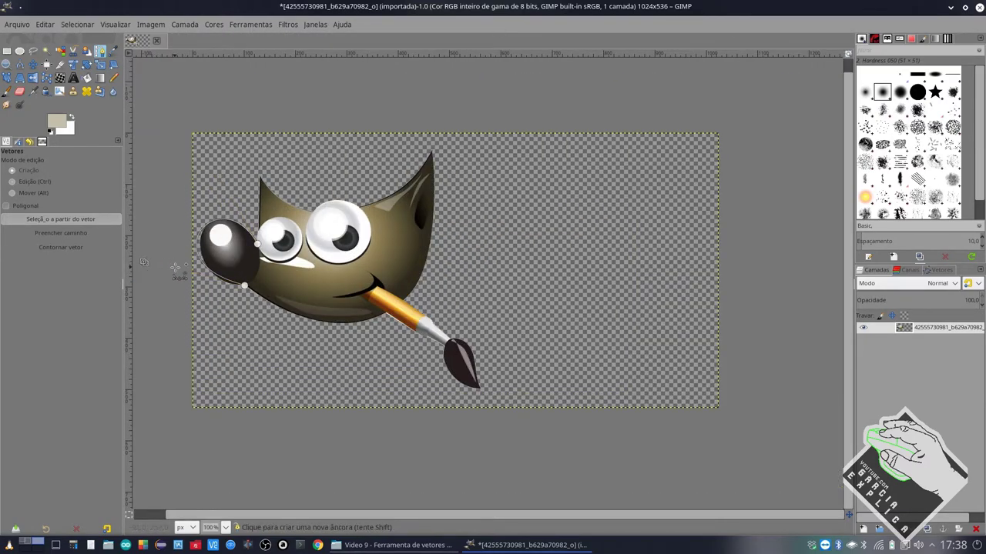
{"action": "left_click_drag", "start_coordinate": [147, 261], "coordinate": [158, 270]}
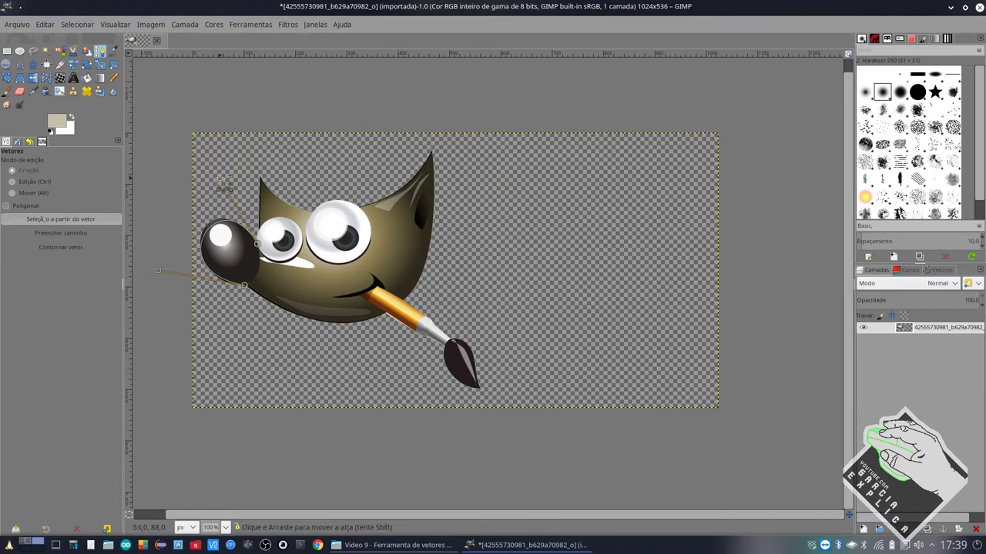
{"action": "left_click_drag", "start_coordinate": [216, 176], "coordinate": [214, 174]}
{"action": "left_click_drag", "start_coordinate": [158, 274], "coordinate": [163, 275]}
Step: Zoom in on the nose and nudge the path segment toward its edge
{"action": "scroll", "coordinate": [221, 244], "scroll_direction": "up", "scroll_amount": 1}
{"action": "scroll", "coordinate": [221, 244], "scroll_direction": "up", "scroll_amount": 1}
{"action": "scroll", "coordinate": [220, 244], "scroll_direction": "up", "scroll_amount": 1}
{"action": "scroll", "coordinate": [218, 245], "scroll_direction": "up", "scroll_amount": 1}
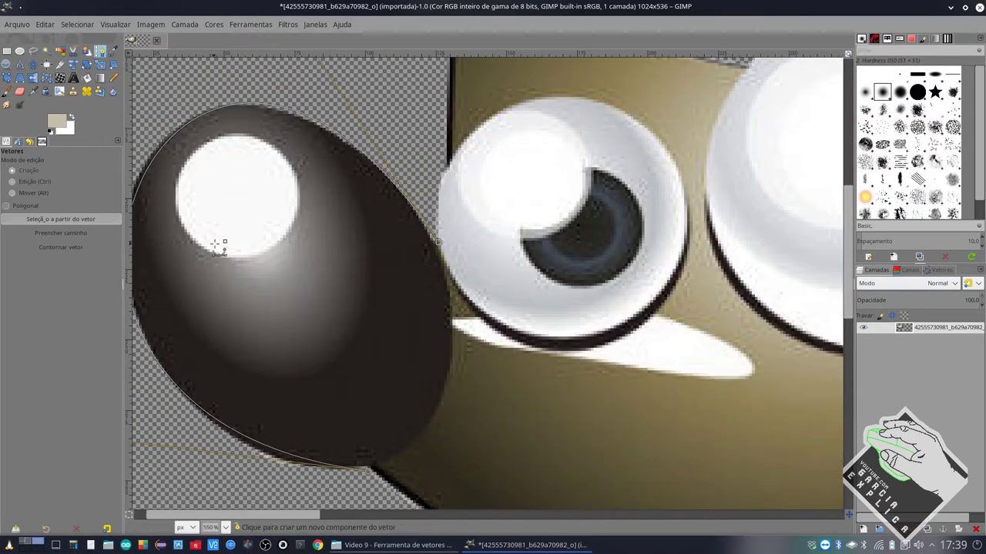
{"action": "scroll", "coordinate": [285, 223], "scroll_direction": "left", "scroll_amount": 1}
{"action": "scroll", "coordinate": [285, 223], "scroll_direction": "down", "scroll_amount": 2}
{"action": "scroll", "coordinate": [285, 224], "scroll_direction": "down", "scroll_amount": 2}
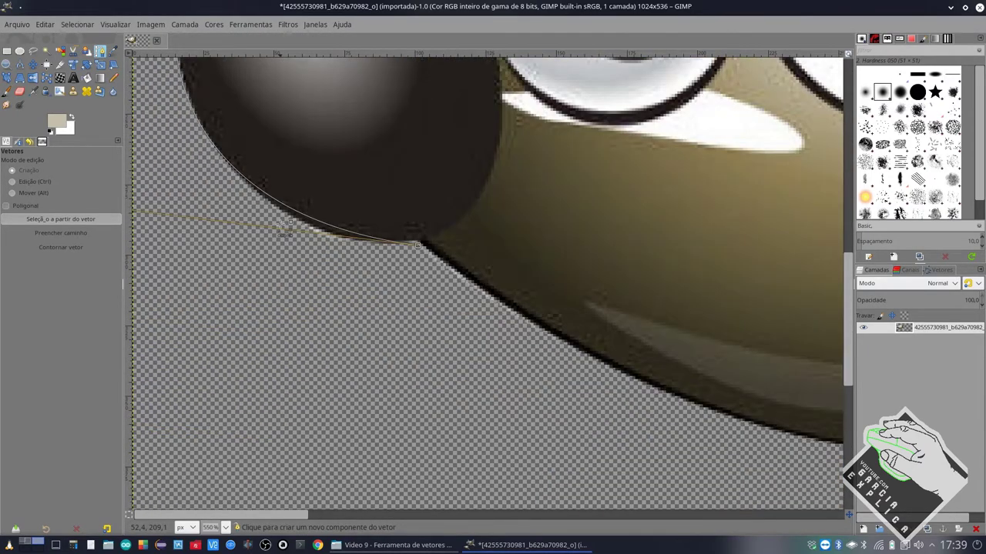
{"action": "scroll", "coordinate": [285, 224], "scroll_direction": "up", "scroll_amount": 4}
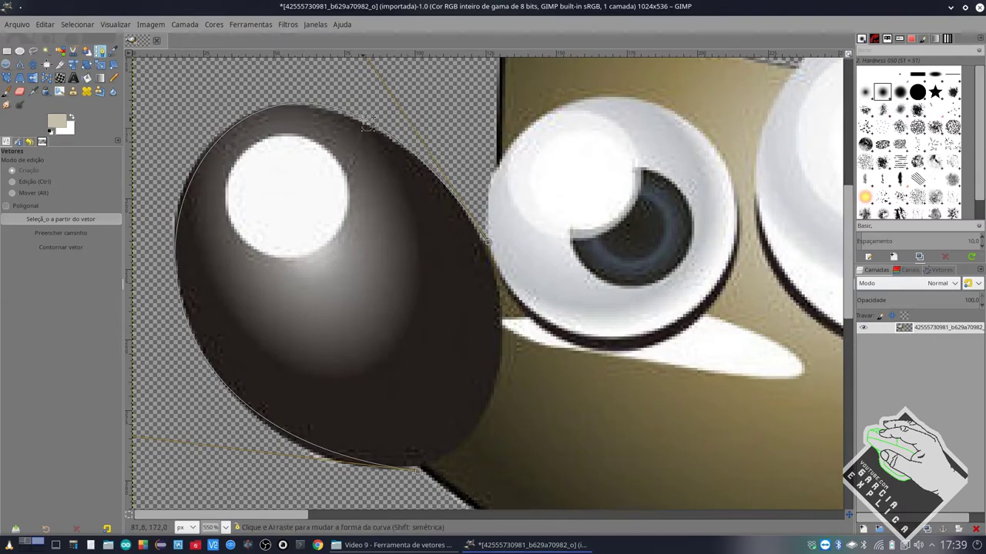
{"action": "scroll", "coordinate": [372, 135], "scroll_direction": "down", "scroll_amount": 2}
{"action": "scroll", "coordinate": [354, 132], "scroll_direction": "down", "scroll_amount": 1}
{"action": "scroll", "coordinate": [352, 133], "scroll_direction": "down", "scroll_amount": 2}
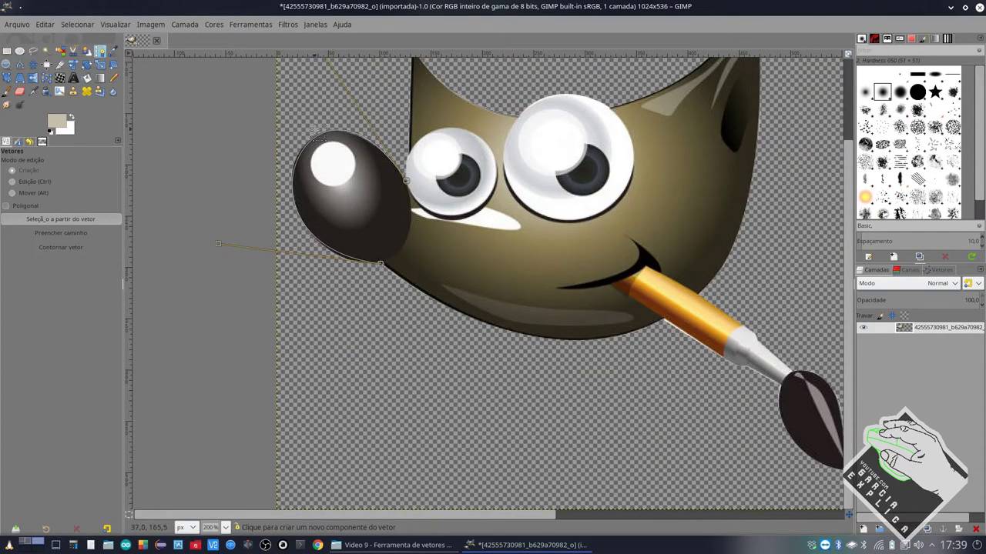
{"action": "scroll", "coordinate": [331, 137], "scroll_direction": "up", "scroll_amount": 2}
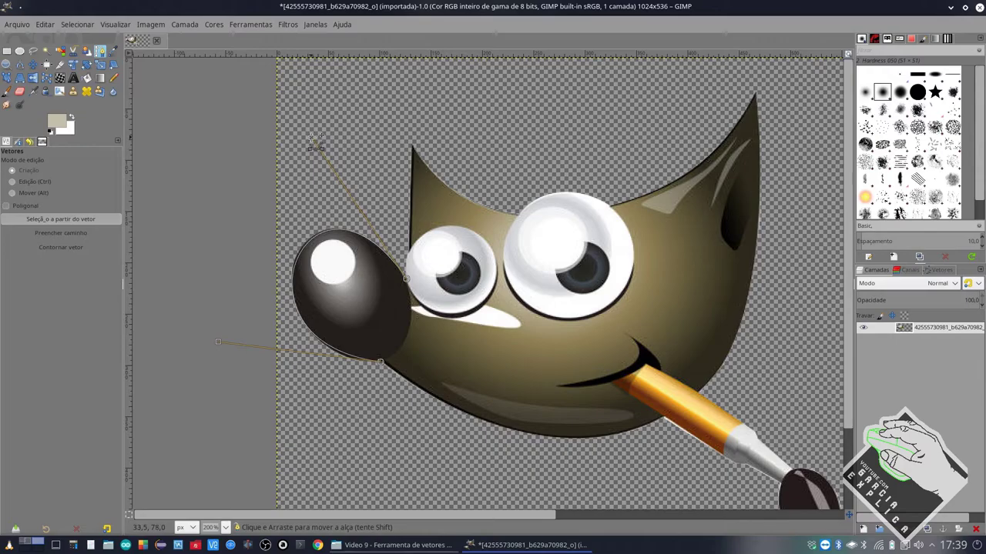
{"action": "scroll", "coordinate": [316, 143], "scroll_direction": "up", "scroll_amount": 1}
{"action": "scroll", "coordinate": [312, 141], "scroll_direction": "up", "scroll_amount": 1}
{"action": "scroll", "coordinate": [308, 140], "scroll_direction": "down", "scroll_amount": 1}
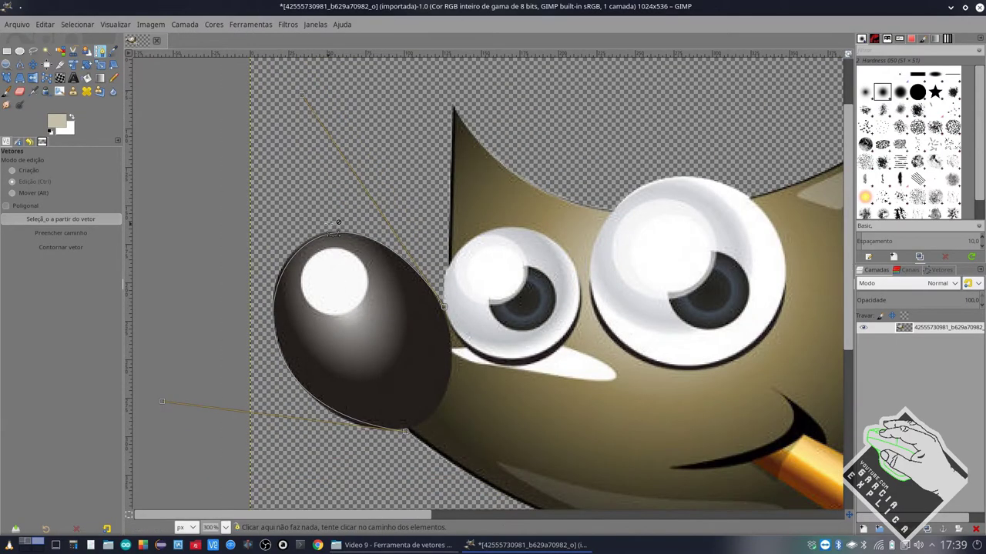
{"action": "left_click_drag", "start_coordinate": [291, 262], "coordinate": [287, 261]}
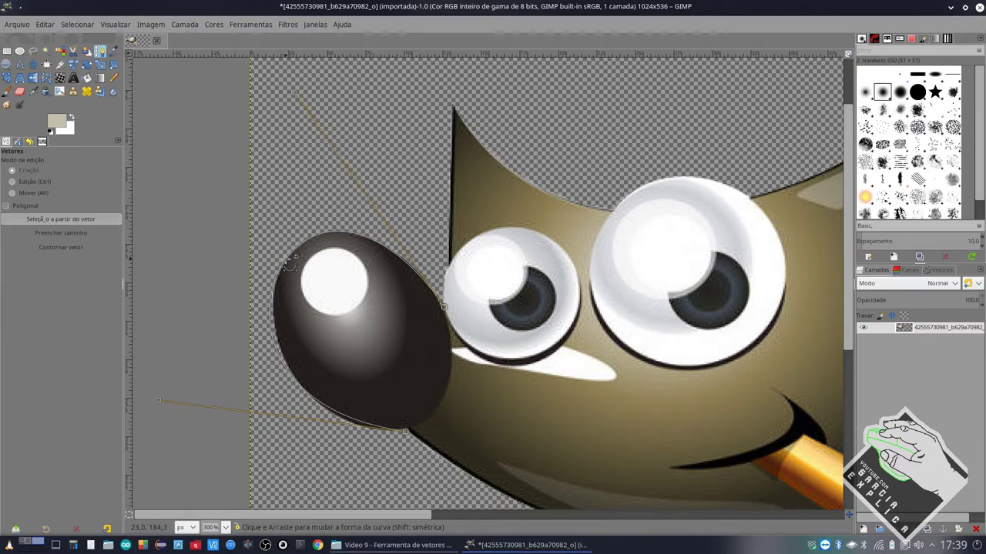
Step: Raise one handle, lower the left handle, and tune the curve along the nose top
{"action": "scroll", "coordinate": [329, 265], "scroll_direction": "up", "scroll_amount": 2}
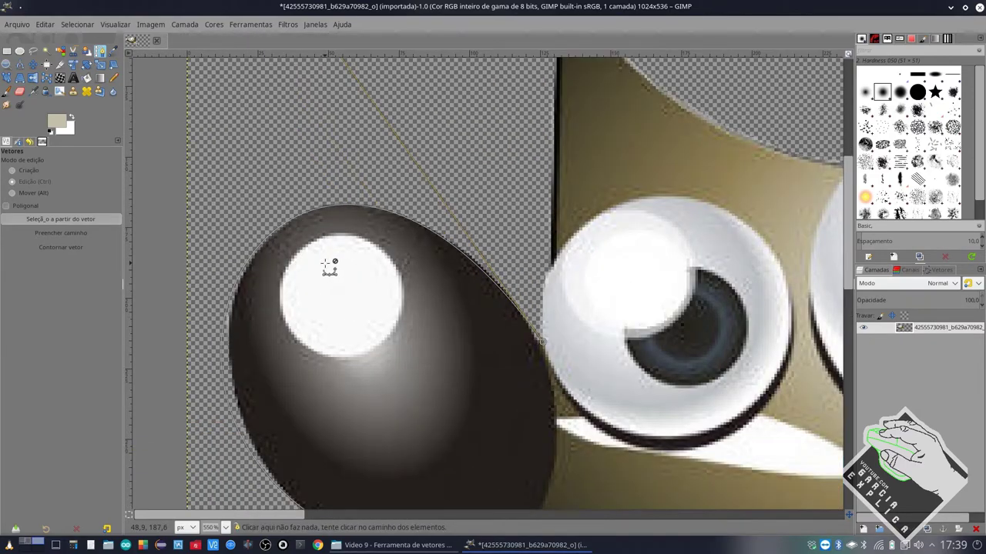
{"action": "scroll", "coordinate": [329, 266], "scroll_direction": "down", "scroll_amount": 5}
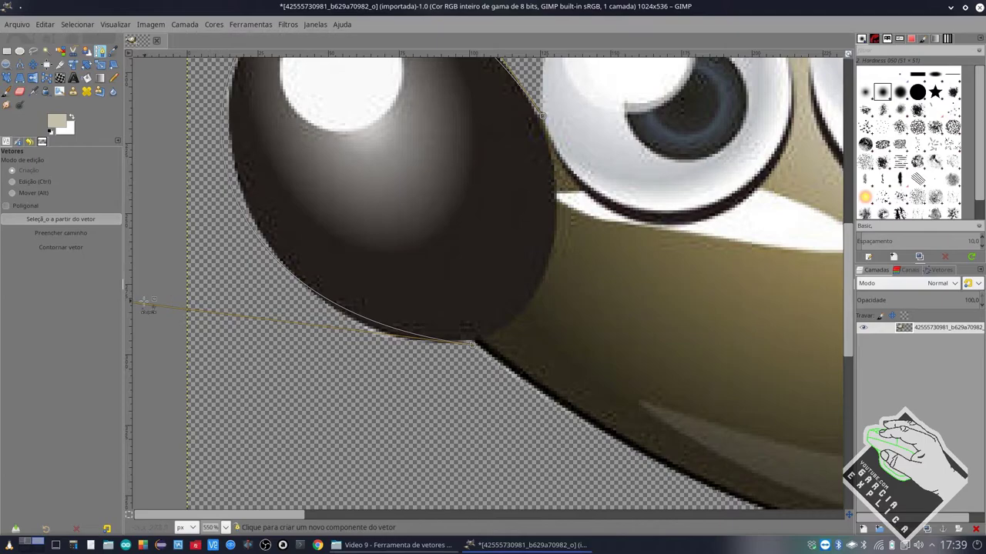
{"action": "scroll", "coordinate": [148, 302], "scroll_direction": "down", "scroll_amount": 1}
{"action": "scroll", "coordinate": [151, 301], "scroll_direction": "down", "scroll_amount": 1}
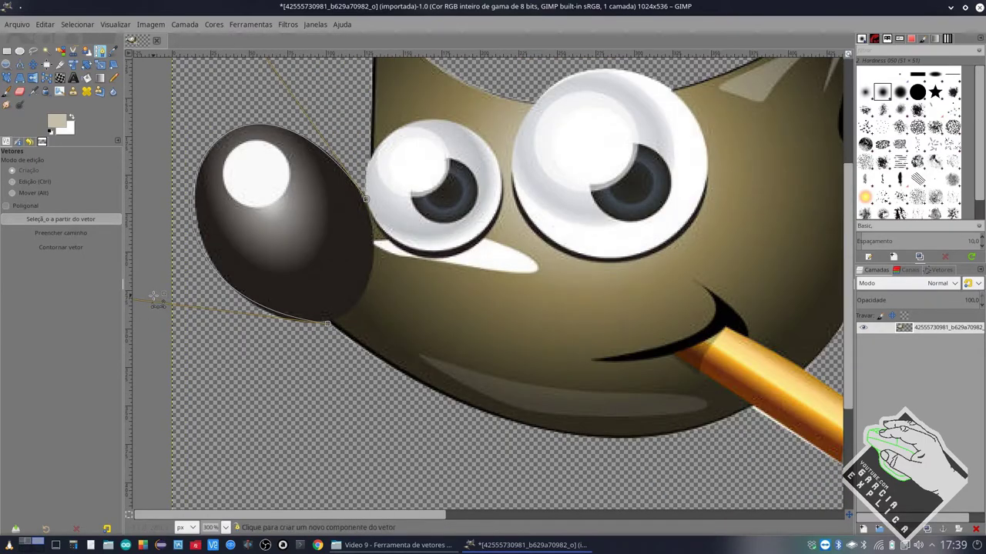
{"action": "scroll", "coordinate": [154, 298], "scroll_direction": "down", "scroll_amount": 1}
{"action": "scroll", "coordinate": [159, 286], "scroll_direction": "down", "scroll_amount": 2}
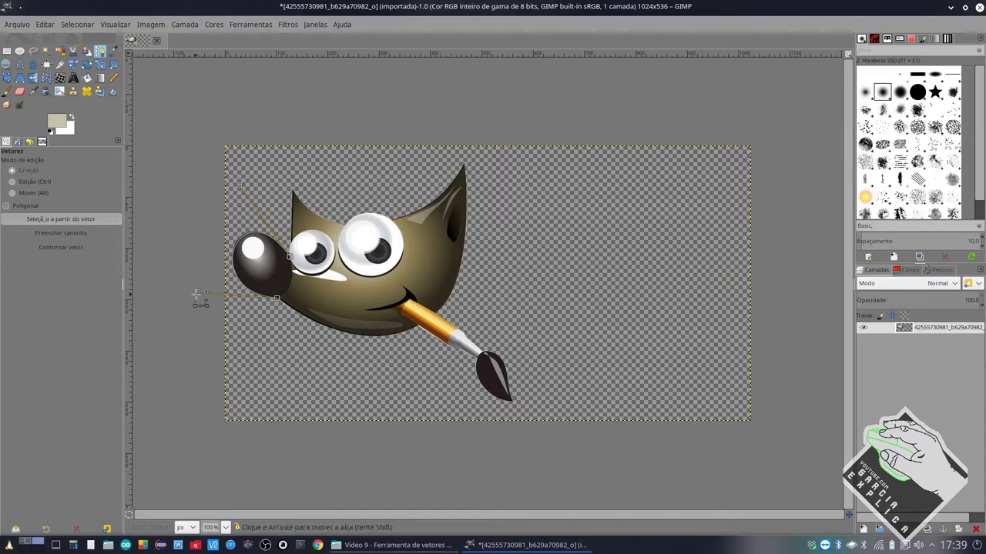
{"action": "left_click_drag", "start_coordinate": [198, 294], "coordinate": [198, 291]}
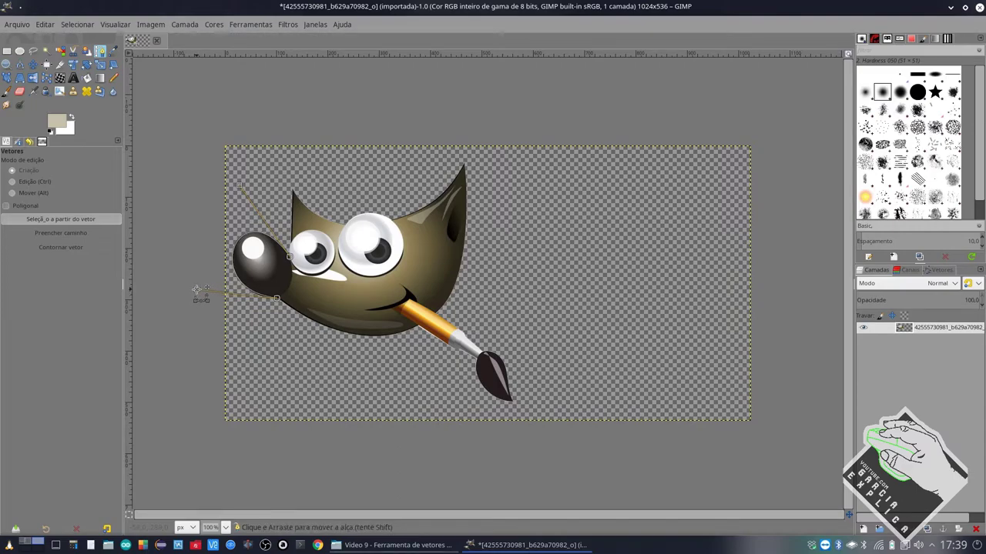
{"action": "scroll", "coordinate": [219, 285], "scroll_direction": "up", "scroll_amount": 3}
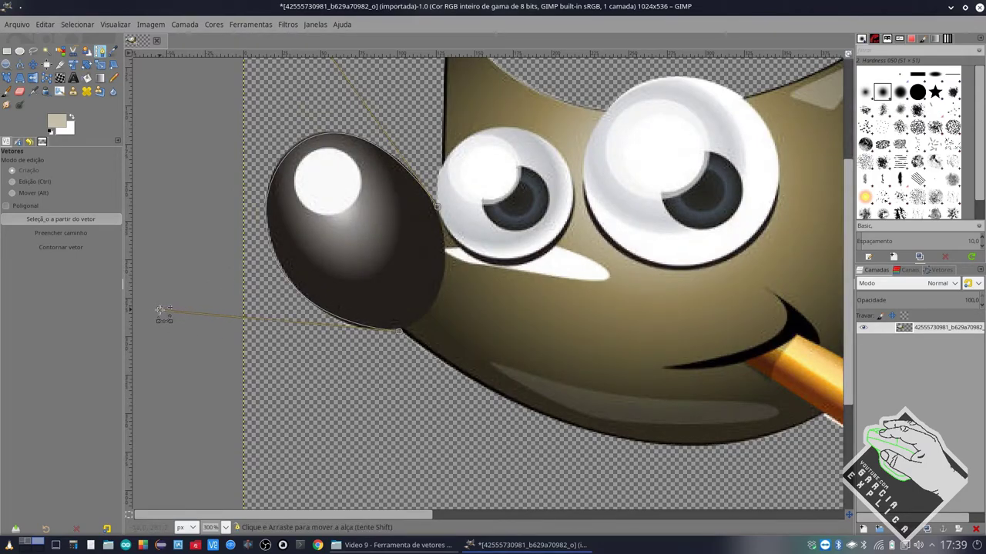
{"action": "left_click_drag", "start_coordinate": [160, 306], "coordinate": [163, 315]}
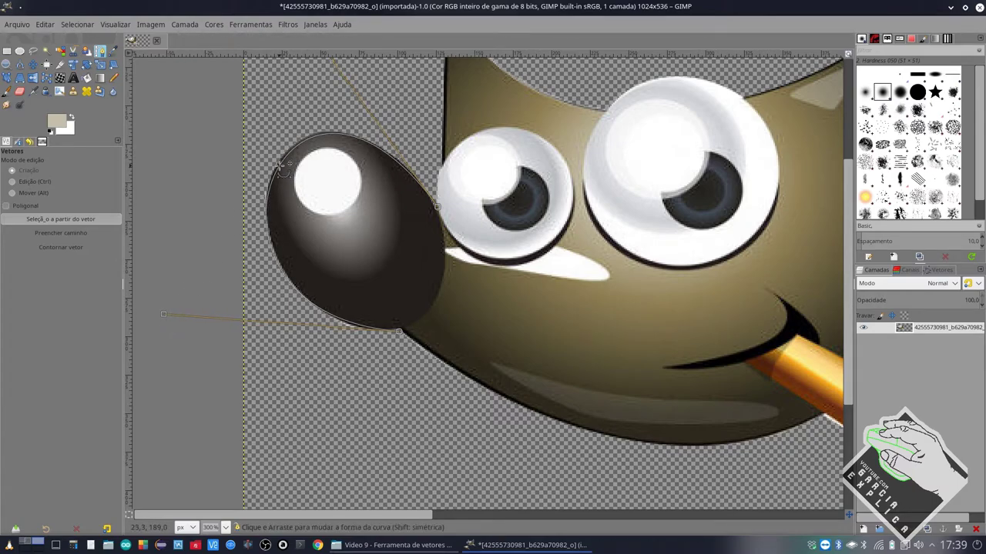
{"action": "left_click_drag", "start_coordinate": [280, 165], "coordinate": [279, 164]}
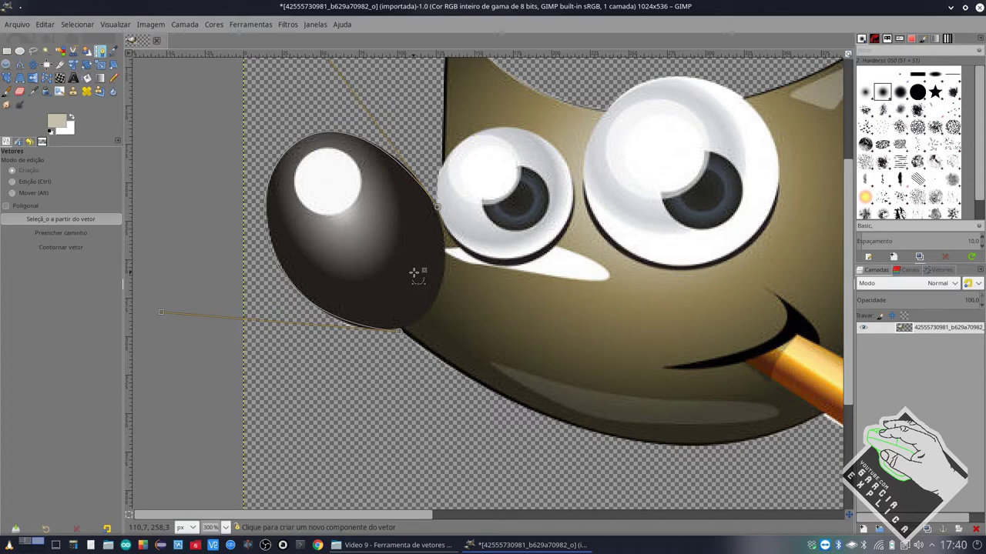
Step: Shift the curve so it hugs the nose's left edge
{"action": "scroll", "coordinate": [453, 273], "scroll_direction": "up", "scroll_amount": 3}
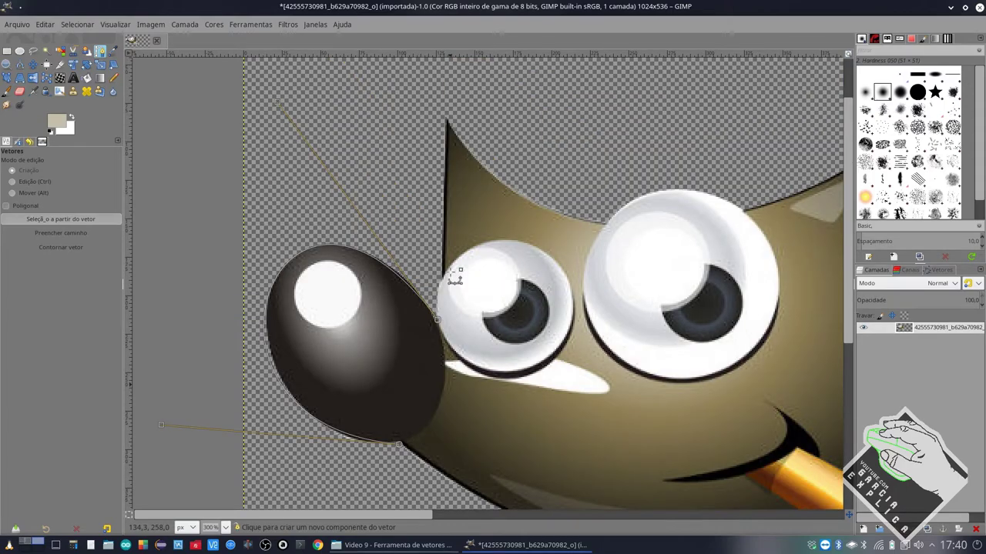
{"action": "scroll", "coordinate": [455, 277], "scroll_direction": "down", "scroll_amount": 3}
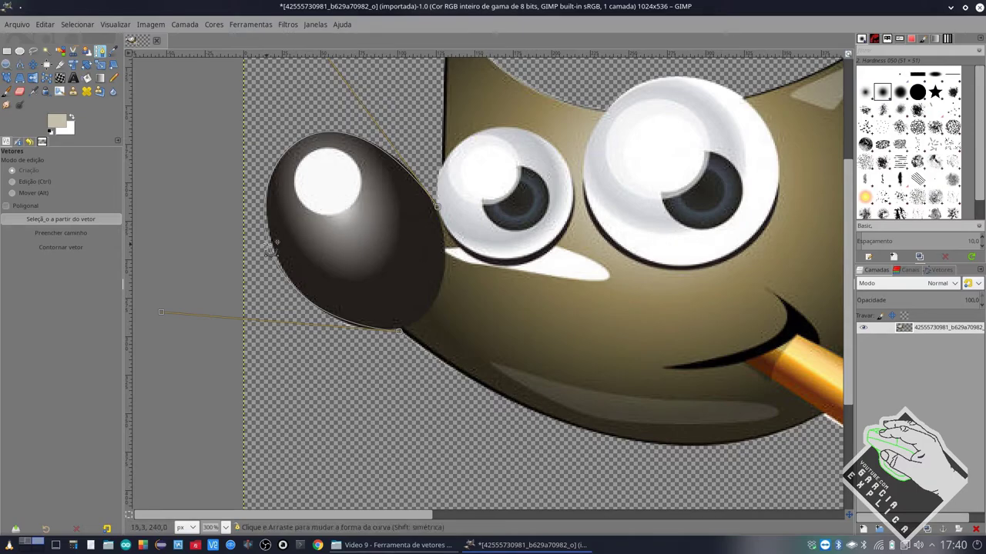
{"action": "left_click_drag", "start_coordinate": [269, 245], "coordinate": [276, 247]}
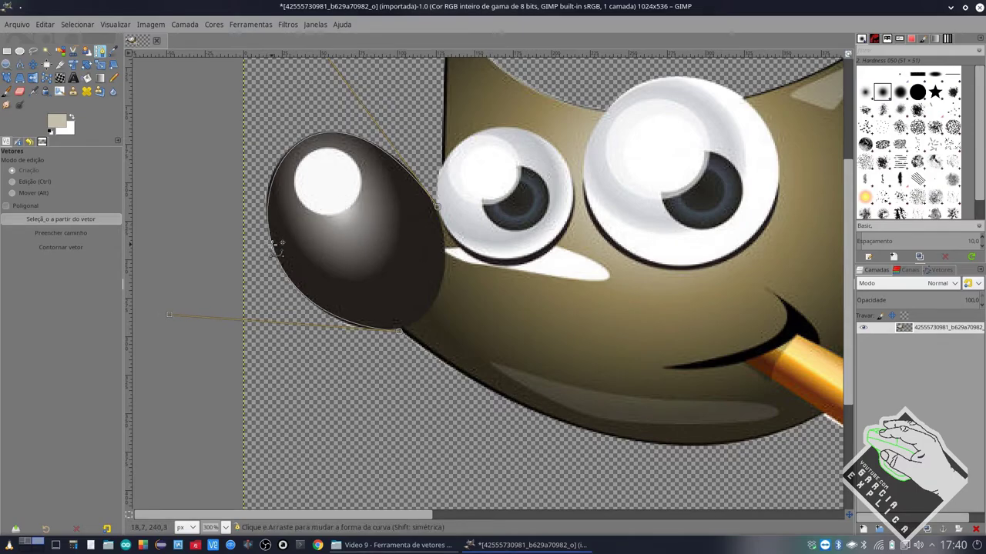
{"action": "scroll", "coordinate": [458, 288], "scroll_direction": "down", "scroll_amount": 3}
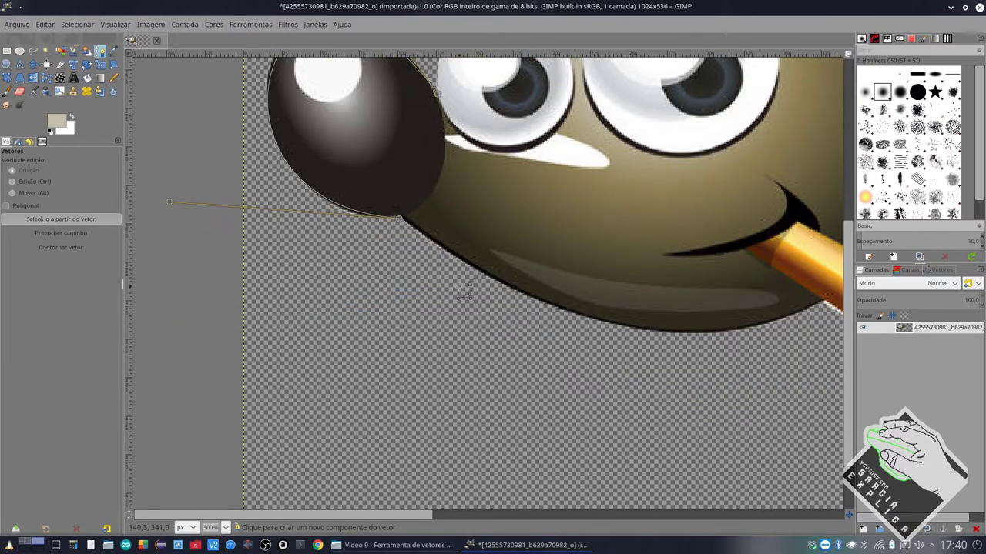
{"action": "scroll", "coordinate": [458, 288], "scroll_direction": "up", "scroll_amount": 3}
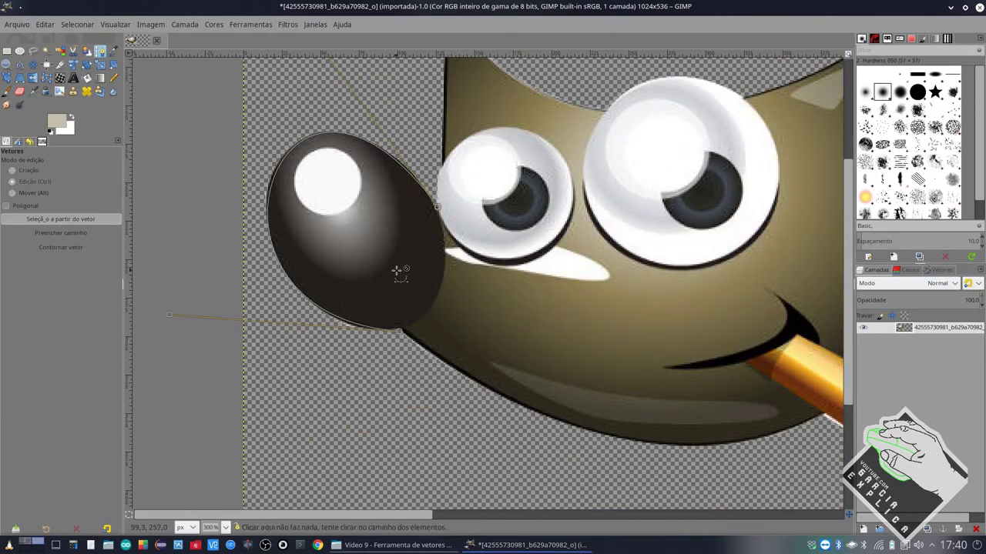
{"action": "scroll", "coordinate": [398, 272], "scroll_direction": "down", "scroll_amount": 3}
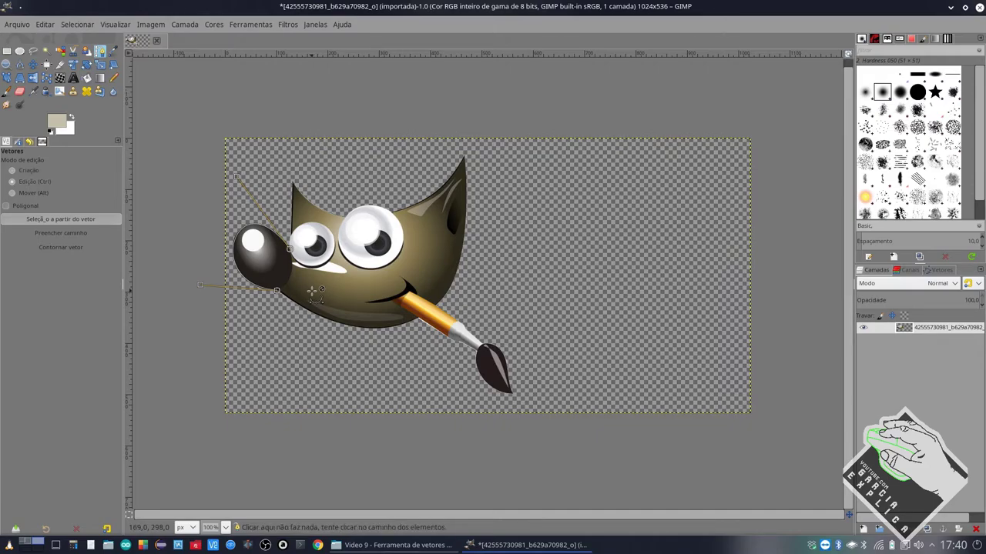
{"action": "scroll", "coordinate": [347, 281], "scroll_direction": "up", "scroll_amount": 3}
{"action": "scroll", "coordinate": [377, 273], "scroll_direction": "up", "scroll_amount": 1}
{"action": "scroll", "coordinate": [377, 273], "scroll_direction": "down", "scroll_amount": 2}
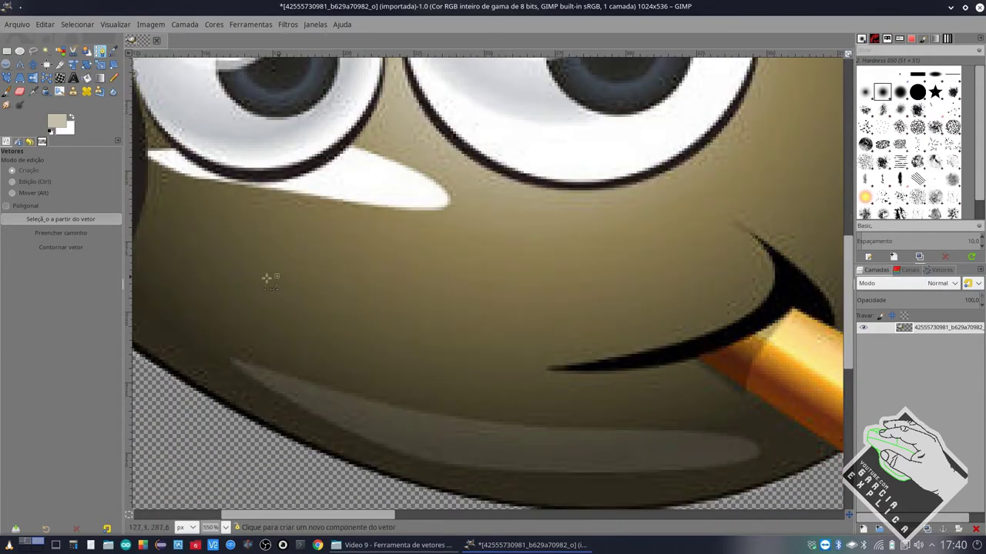
{"action": "scroll", "coordinate": [220, 280], "scroll_direction": "up", "scroll_amount": 1}
{"action": "scroll", "coordinate": [216, 279], "scroll_direction": "left", "scroll_amount": 5}
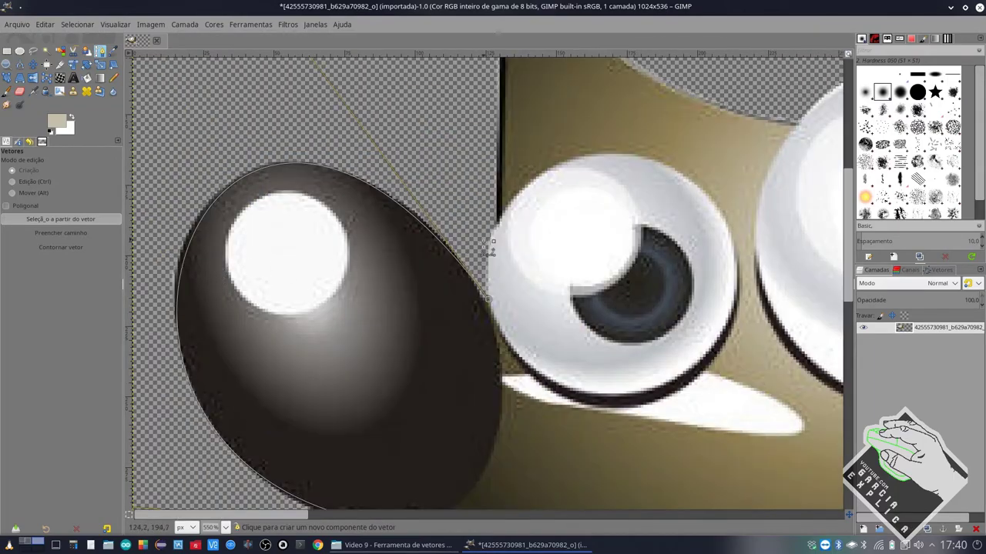
{"action": "scroll", "coordinate": [498, 279], "scroll_direction": "right", "scroll_amount": 5}
{"action": "scroll", "coordinate": [479, 245], "scroll_direction": "up", "scroll_amount": 1}
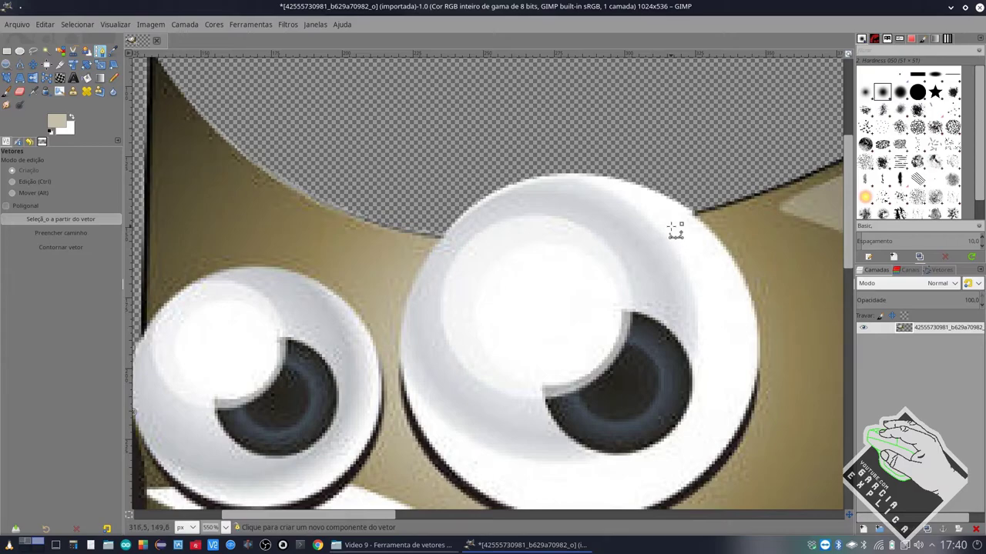
{"action": "scroll", "coordinate": [651, 218], "scroll_direction": "right", "scroll_amount": 3}
{"action": "scroll", "coordinate": [631, 215], "scroll_direction": "down", "scroll_amount": 2}
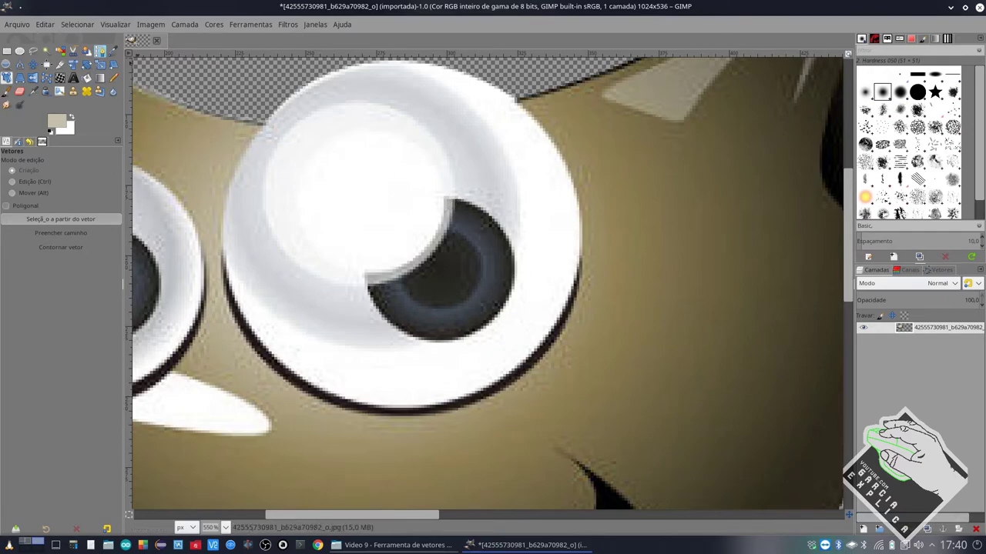
Step: Draw an elliptical selection, move it onto the larger eye, and enlarge it to cover it
{"action": "left_click", "coordinate": [19, 51]}
{"action": "left_click_drag", "start_coordinate": [314, 114], "coordinate": [598, 340]}
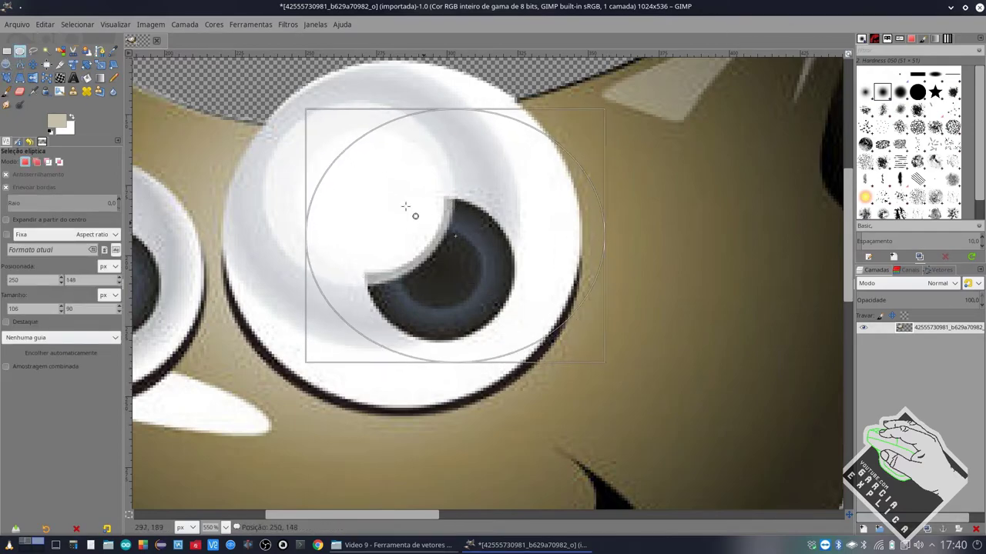
{"action": "mouse_move", "coordinate": [409, 208]}
{"action": "left_mouse_down"}
{"action": "mouse_move", "coordinate": [366, 167]}
{"action": "mouse_move", "coordinate": [367, 180]}
{"action": "left_mouse_up"}
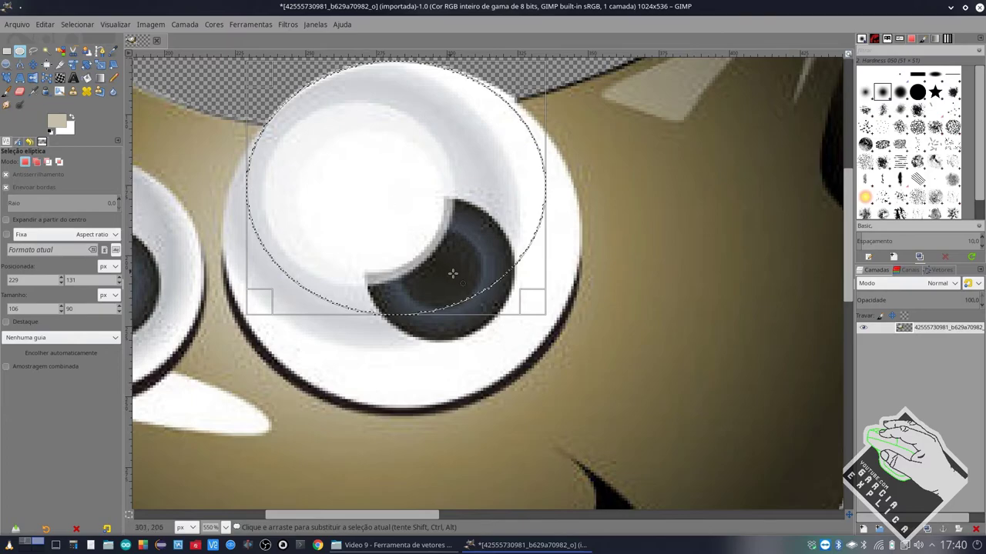
{"action": "left_click_drag", "start_coordinate": [537, 312], "coordinate": [575, 417]}
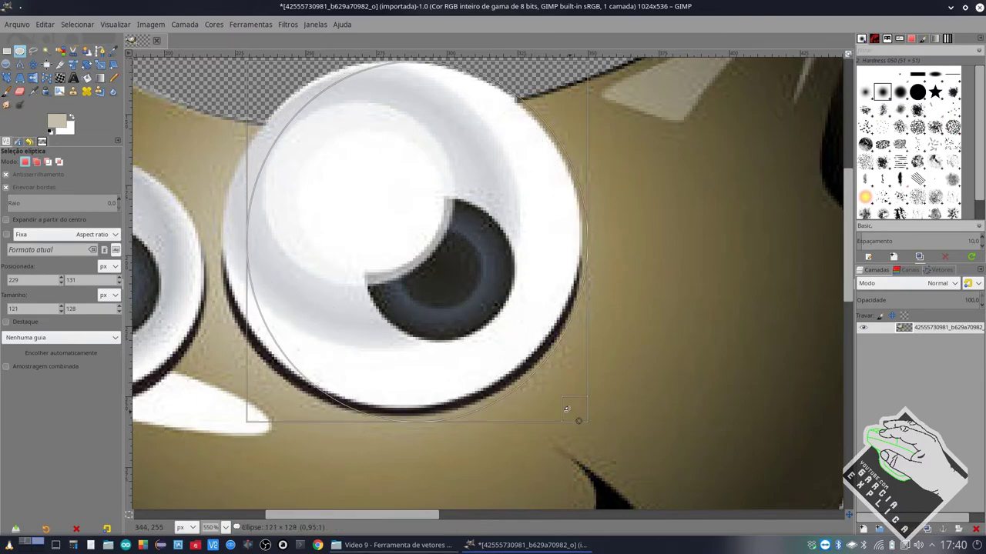
Step: Fit the ellipse's left and bottom edges to the eye, then deselect
{"action": "left_click_drag", "start_coordinate": [261, 340], "coordinate": [238, 339]}
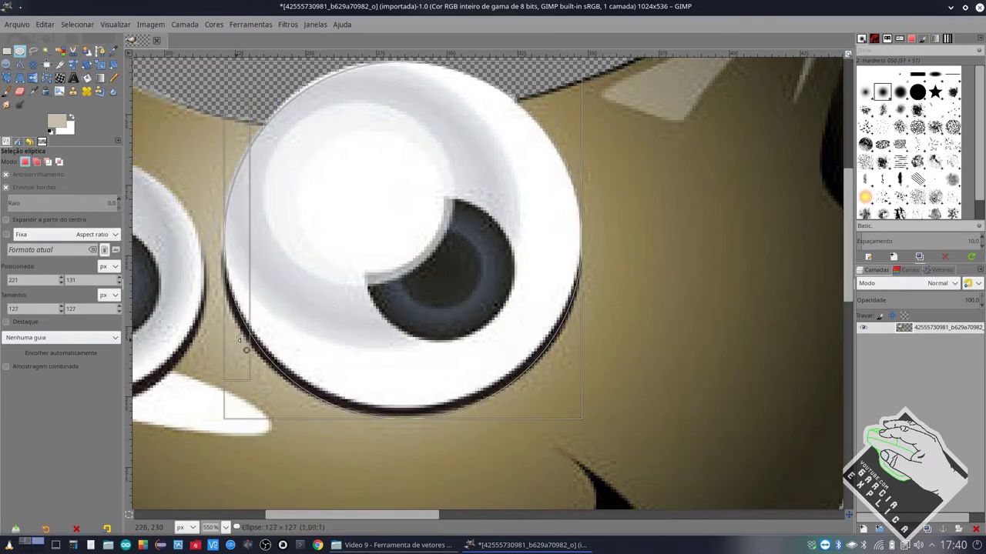
{"action": "left_click_drag", "start_coordinate": [420, 409], "coordinate": [405, 397]}
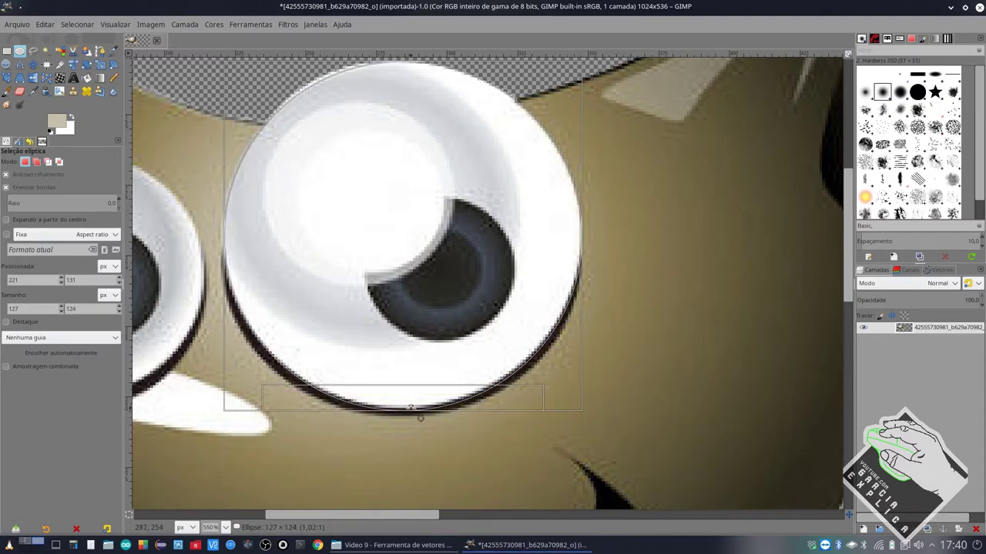
{"action": "scroll", "coordinate": [393, 268], "scroll_direction": "up", "scroll_amount": 3}
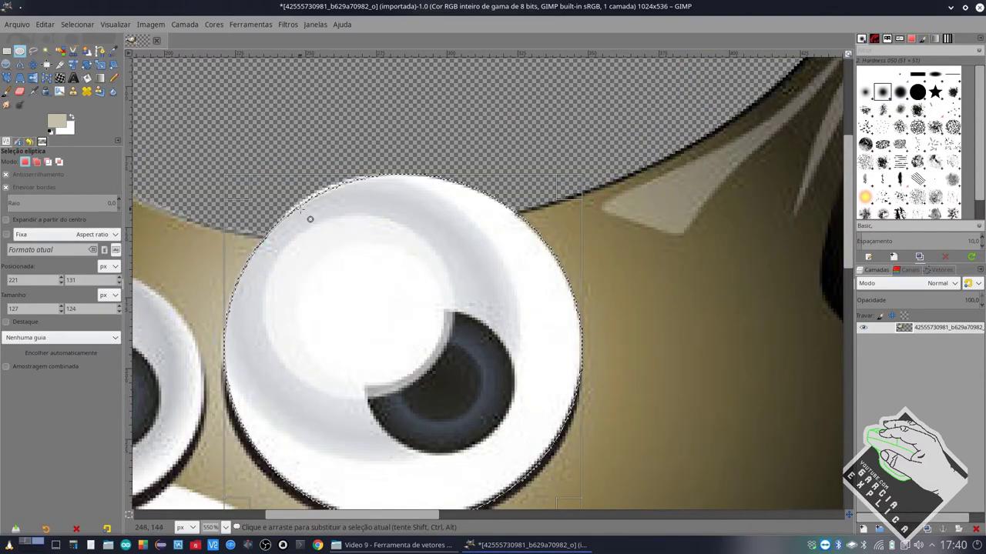
{"action": "left_click", "coordinate": [409, 128]}
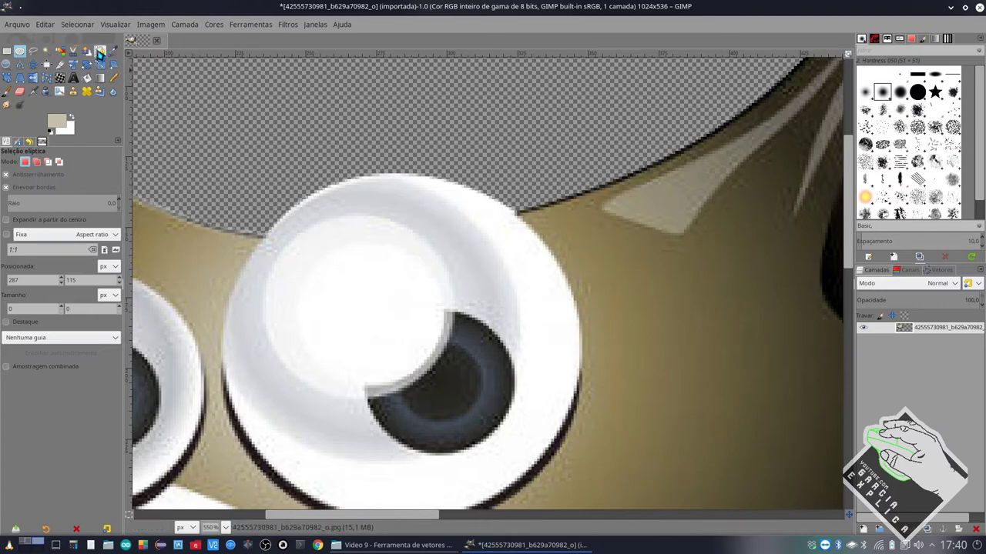
Step: Zoom out from 550% to about 200% so the whole Wilber cutout is visible
{"action": "scroll", "coordinate": [433, 262], "scroll_direction": "down", "scroll_amount": 2, "text": "ctrl"}
{"action": "scroll", "coordinate": [431, 260], "scroll_direction": "down", "scroll_amount": 2, "text": "ctrl"}
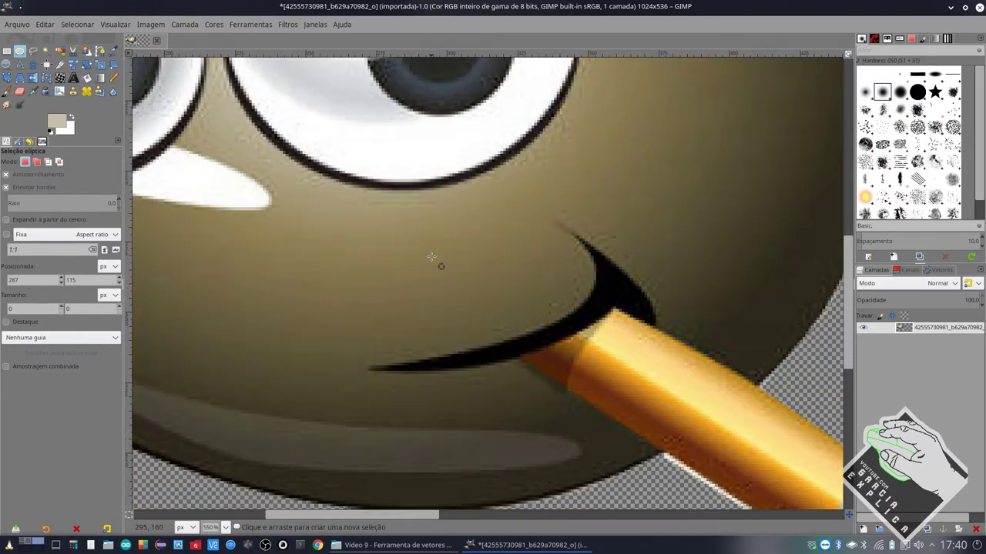
{"action": "scroll", "coordinate": [428, 255], "scroll_direction": "down", "scroll_amount": 1, "text": "ctrl"}
{"action": "scroll", "coordinate": [424, 251], "scroll_direction": "down", "scroll_amount": 2, "text": "ctrl"}
{"action": "scroll", "coordinate": [411, 248], "scroll_direction": "up", "scroll_amount": 1, "text": "ctrl"}
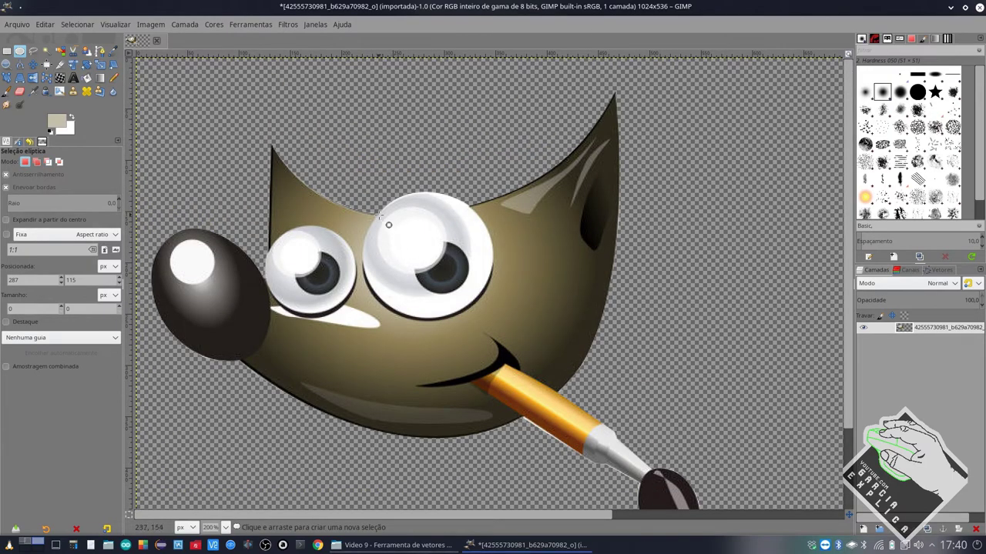
{"action": "scroll", "coordinate": [368, 239], "scroll_direction": "down", "scroll_amount": 3}
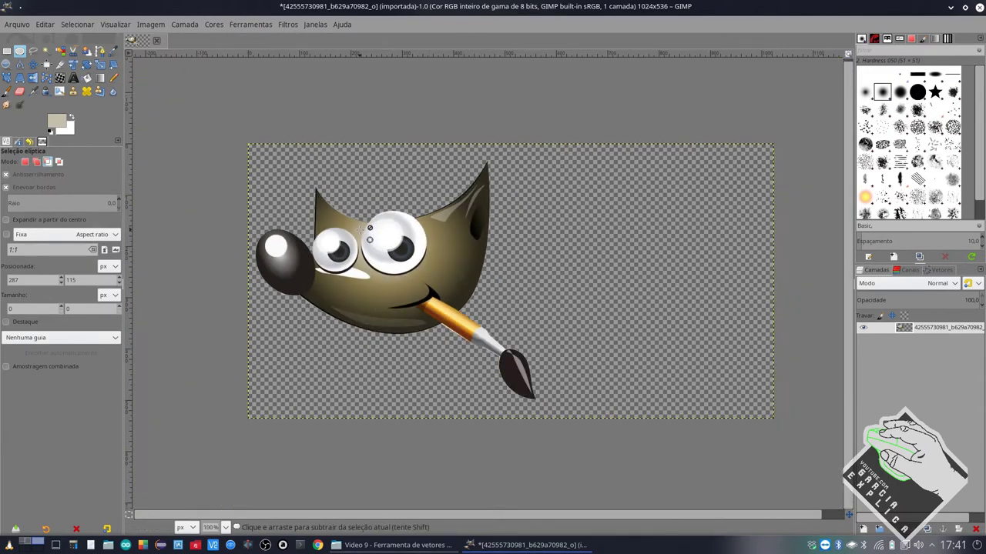
{"action": "scroll", "coordinate": [369, 239], "scroll_direction": "down", "scroll_amount": 1}
{"action": "scroll", "coordinate": [369, 231], "scroll_direction": "up", "scroll_amount": 1}
{"action": "scroll", "coordinate": [369, 228], "scroll_direction": "up", "scroll_amount": 3}
{"action": "scroll", "coordinate": [369, 228], "scroll_direction": "down", "scroll_amount": 3}
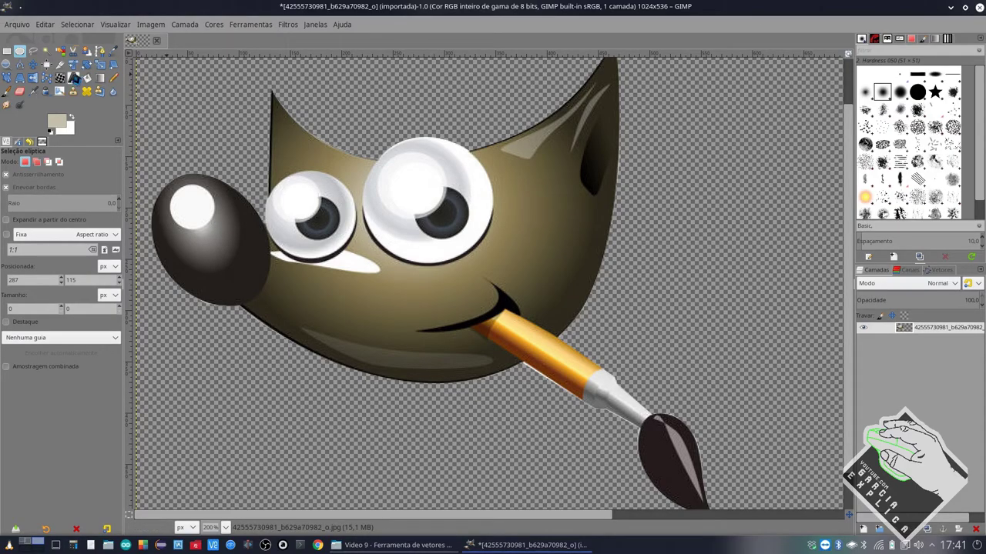
Step: Trace a three-anchor path beside the nose curving under the smaller eye, then switch to Rectangle Select
{"action": "left_click", "coordinate": [101, 51]}
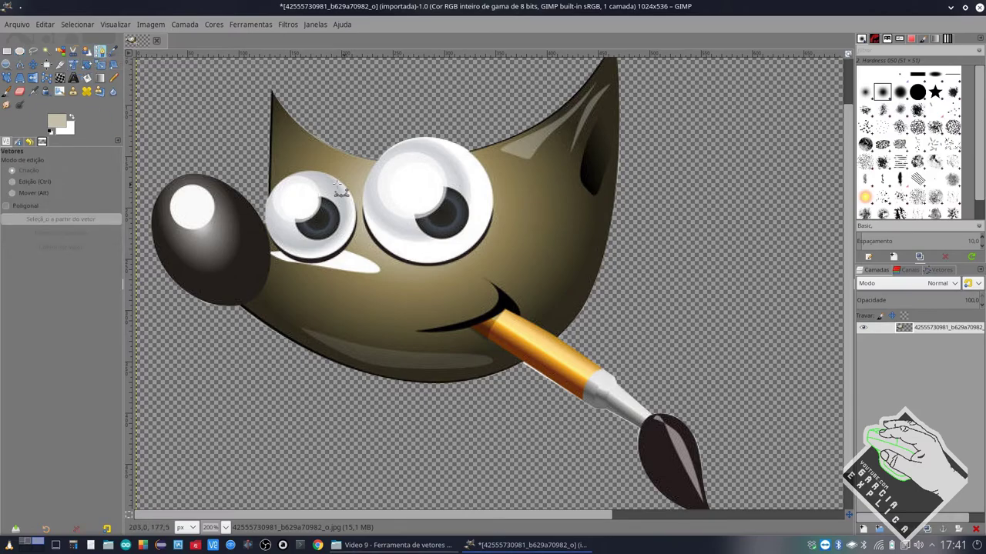
{"action": "left_click", "coordinate": [249, 133]}
{"action": "left_click", "coordinate": [257, 189]}
{"action": "left_click", "coordinate": [264, 247]}
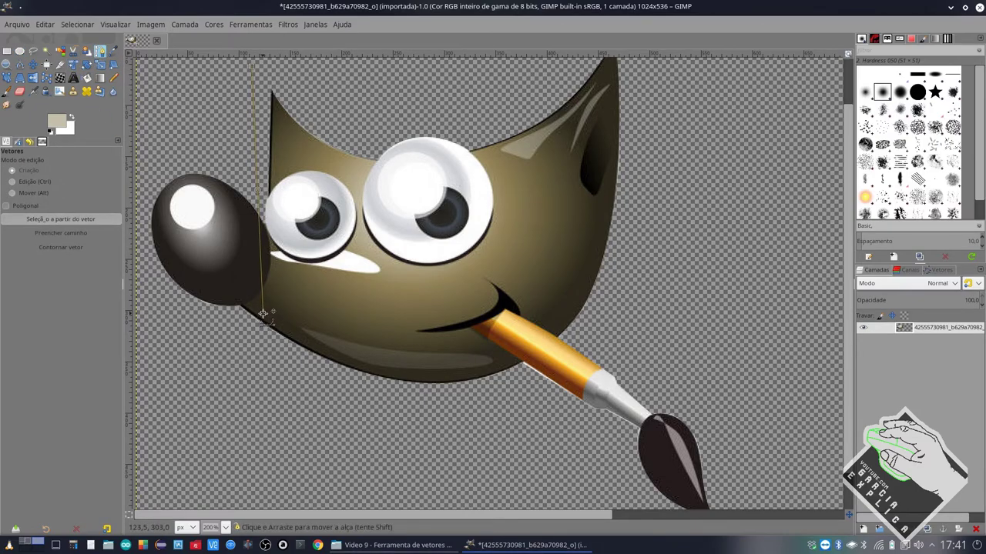
{"action": "left_click_drag", "start_coordinate": [258, 188], "coordinate": [351, 213]}
{"action": "left_click_drag", "start_coordinate": [262, 198], "coordinate": [236, 210]}
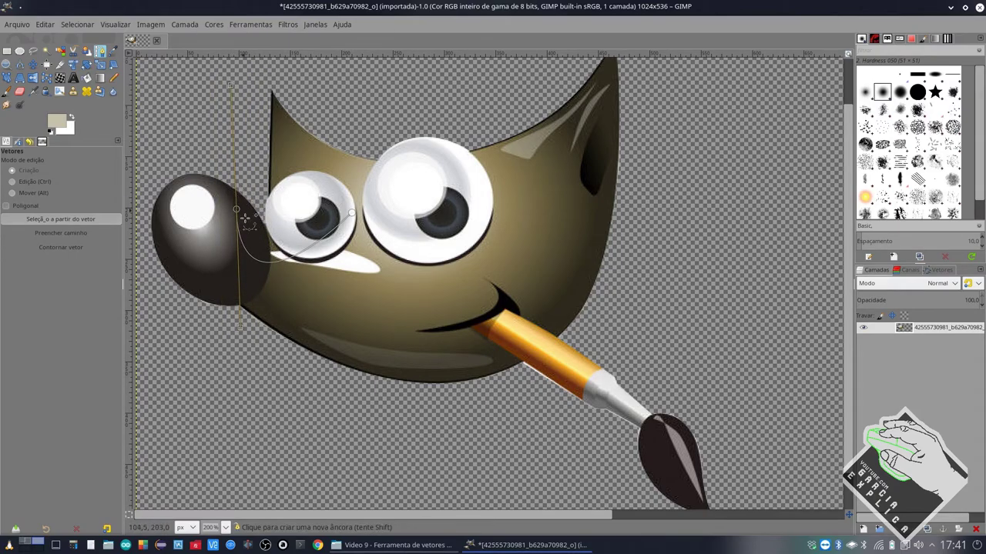
{"action": "left_click_drag", "start_coordinate": [244, 331], "coordinate": [383, 136]}
{"action": "key", "text": "r"}
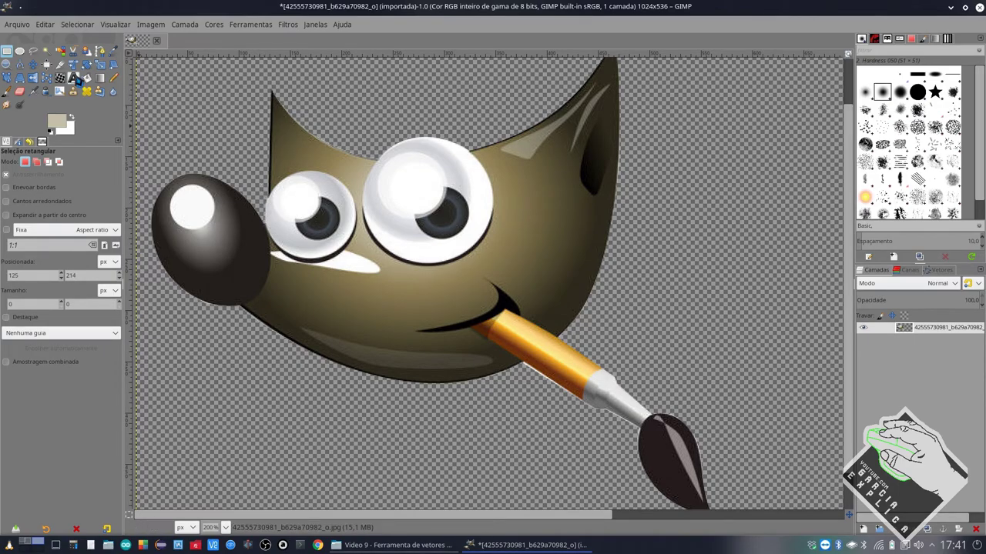
Step: Anchor a path at the ear tip and bend it down around the smaller eye's left side
{"action": "left_click", "coordinate": [100, 50]}
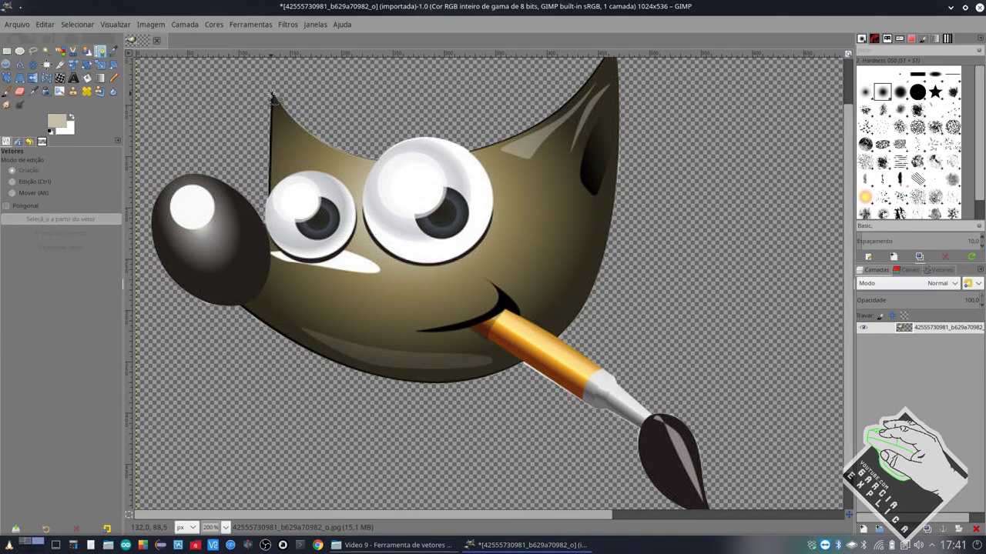
{"action": "left_click", "coordinate": [270, 93]}
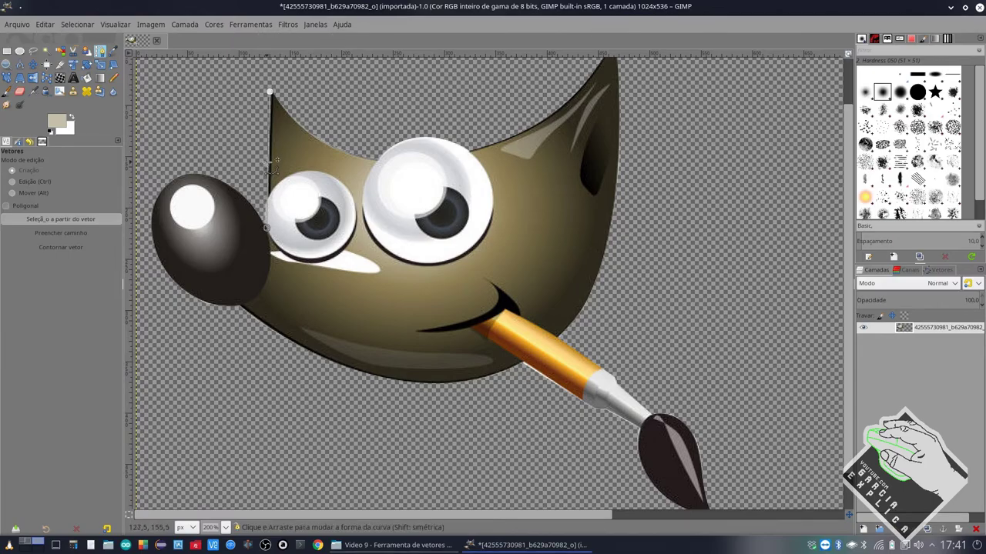
{"action": "mouse_move", "coordinate": [276, 160]}
{"action": "left_mouse_down"}
{"action": "mouse_move", "coordinate": [389, 274]}
{"action": "mouse_move", "coordinate": [355, 241]}
{"action": "left_mouse_up"}
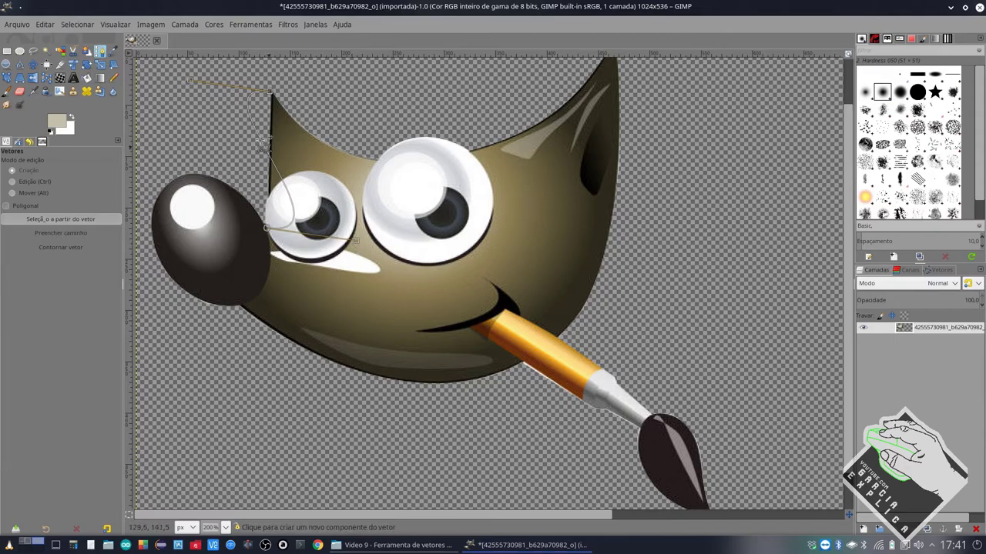
{"action": "left_click_drag", "start_coordinate": [189, 79], "coordinate": [175, 105]}
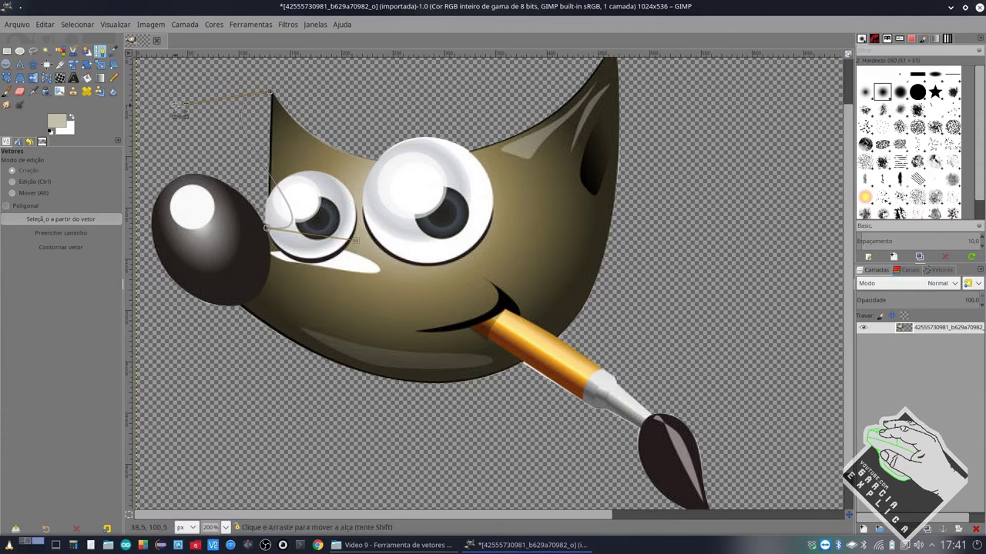
{"action": "scroll", "coordinate": [569, 310], "scroll_direction": "down", "scroll_amount": 2}
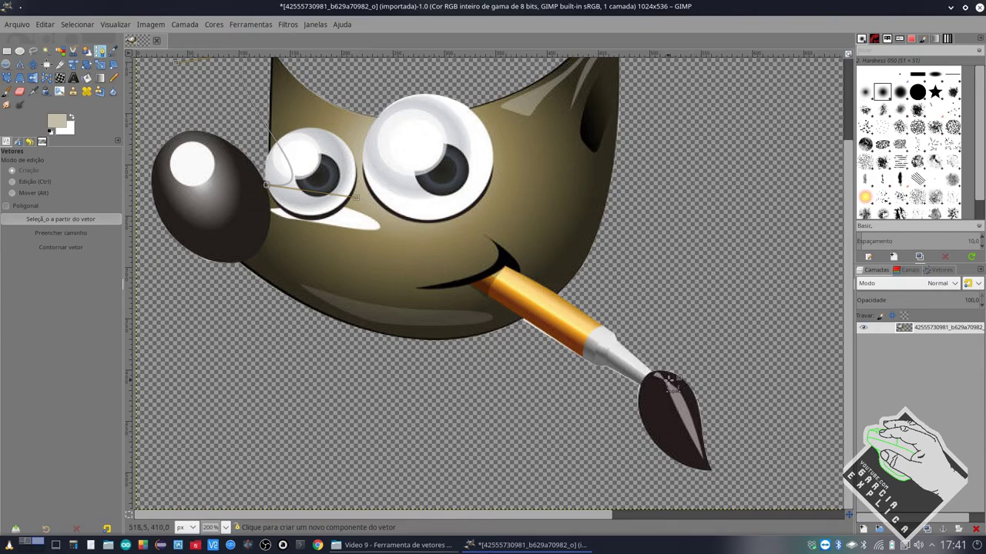
Step: Place anchors at the top and point of the brush tip and curve the segment between them
{"action": "scroll", "coordinate": [674, 378], "scroll_direction": "up", "scroll_amount": 3}
{"action": "left_click", "coordinate": [620, 370]}
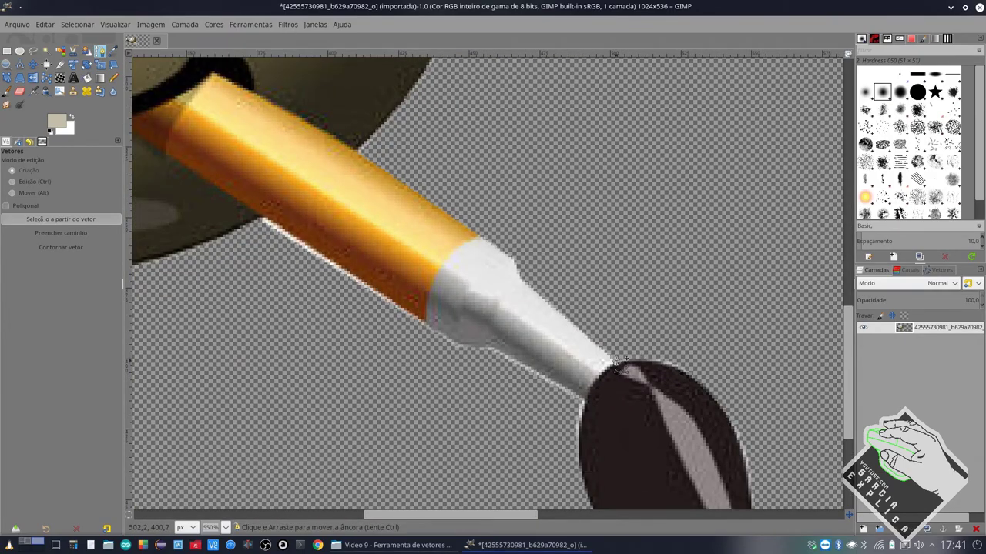
{"action": "scroll", "coordinate": [654, 369], "scroll_direction": "down", "scroll_amount": 5}
{"action": "left_click", "coordinate": [783, 409]}
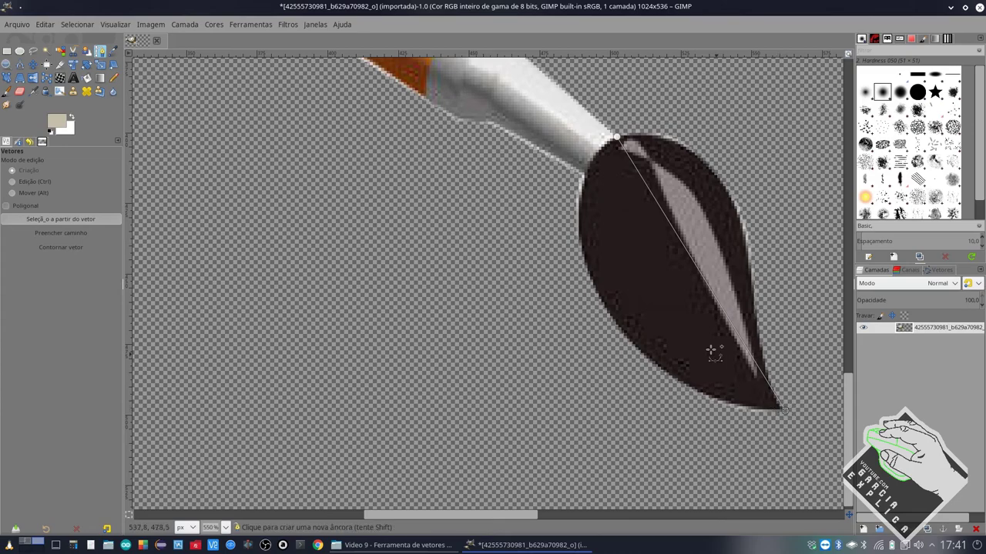
{"action": "left_click_drag", "start_coordinate": [667, 220], "coordinate": [718, 184]}
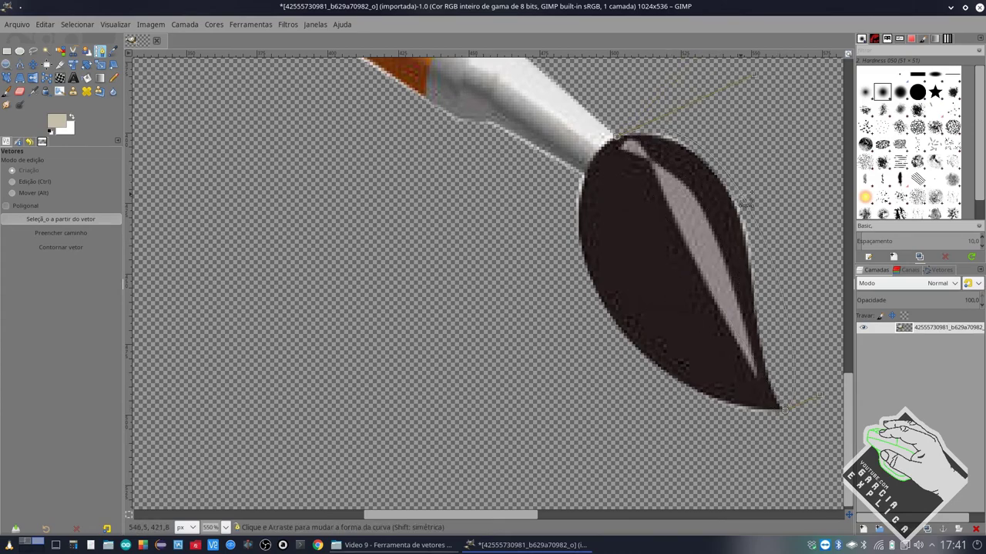
Step: Adjust the Bézier handles so the path bulges to hug the brush's right edge
{"action": "scroll", "coordinate": [602, 306], "scroll_direction": "right", "scroll_amount": 5}
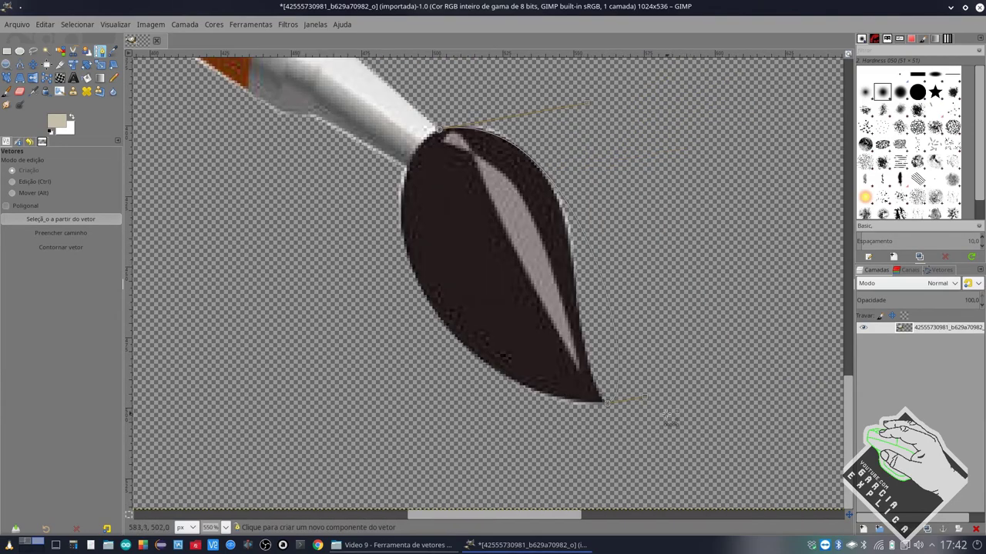
{"action": "mouse_move", "coordinate": [644, 397]}
{"action": "left_mouse_down"}
{"action": "mouse_move", "coordinate": [557, 393]}
{"action": "mouse_move", "coordinate": [558, 351]}
{"action": "left_mouse_up"}
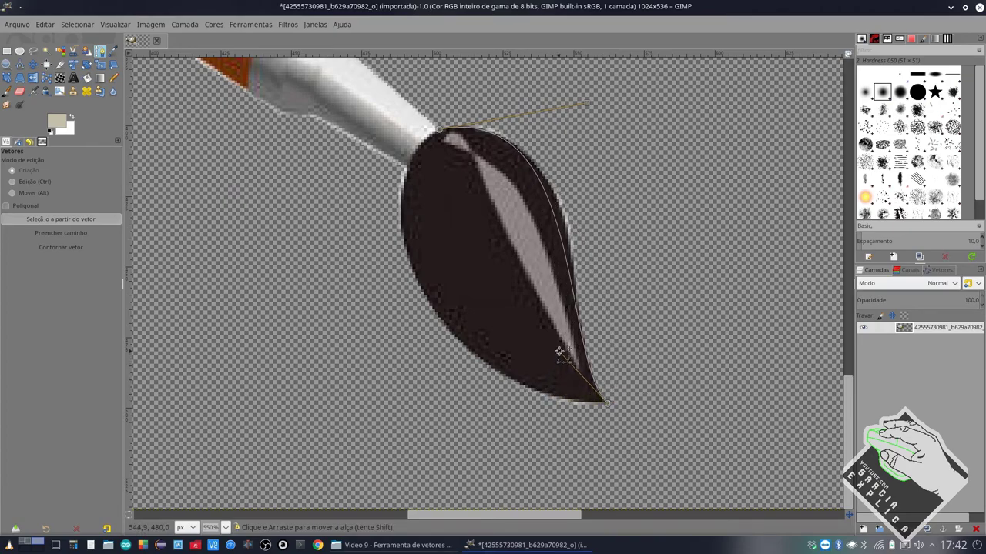
{"action": "left_click_drag", "start_coordinate": [594, 105], "coordinate": [612, 114]}
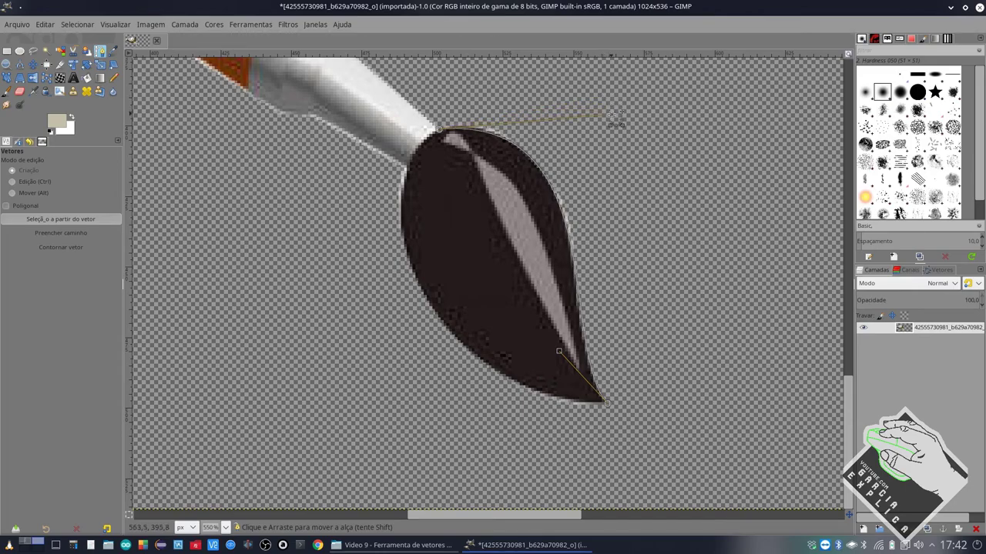
{"action": "left_click_drag", "start_coordinate": [557, 352], "coordinate": [555, 353]}
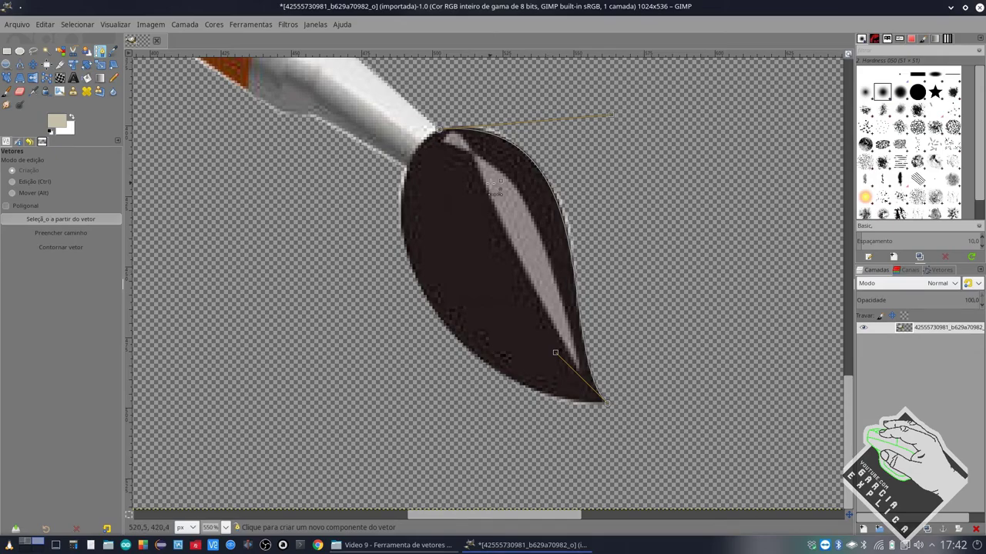
{"action": "scroll", "coordinate": [532, 231], "scroll_direction": "up", "scroll_amount": 3}
{"action": "scroll", "coordinate": [508, 203], "scroll_direction": "up", "scroll_amount": 2}
{"action": "scroll", "coordinate": [506, 203], "scroll_direction": "down", "scroll_amount": 2}
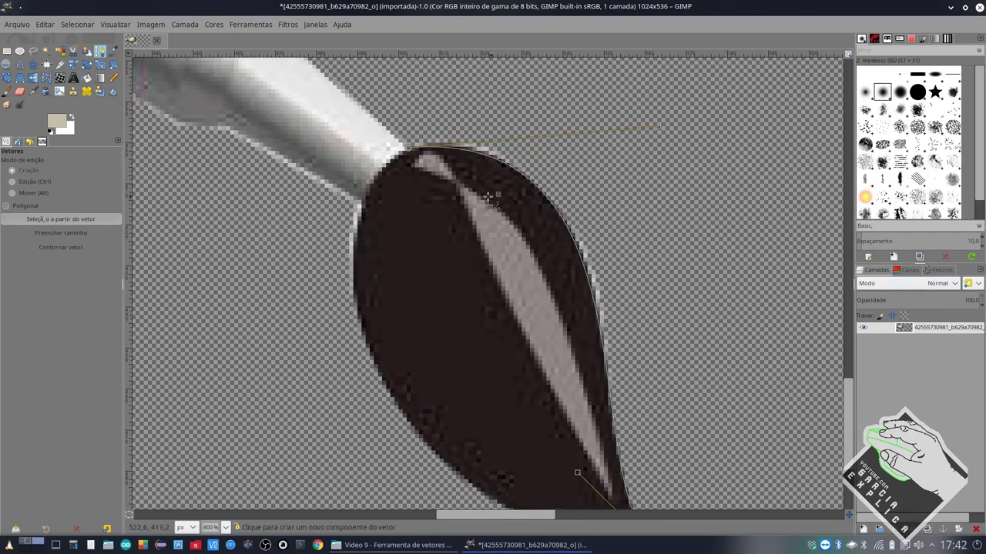
{"action": "scroll", "coordinate": [568, 218], "scroll_direction": "up", "scroll_amount": 2}
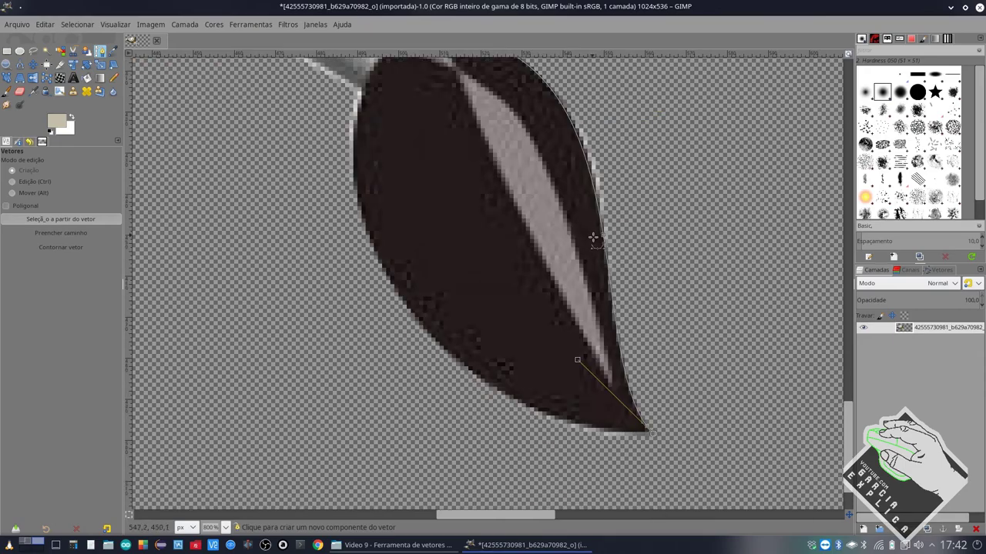
{"action": "scroll", "coordinate": [508, 237], "scroll_direction": "down", "scroll_amount": 2}
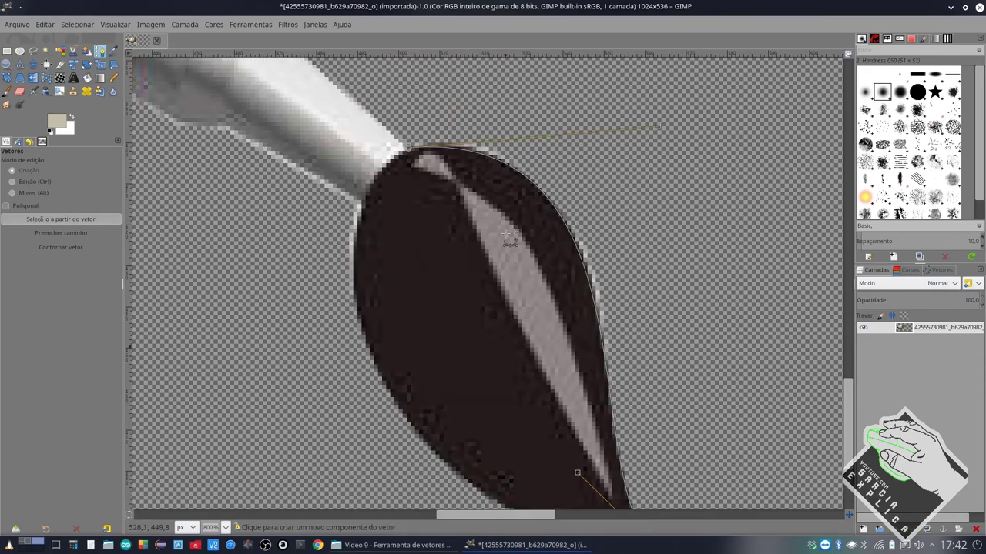
{"action": "scroll", "coordinate": [507, 231], "scroll_direction": "down", "scroll_amount": 2}
{"action": "scroll", "coordinate": [504, 227], "scroll_direction": "down", "scroll_amount": 3}
{"action": "scroll", "coordinate": [502, 223], "scroll_direction": "up", "scroll_amount": 1}
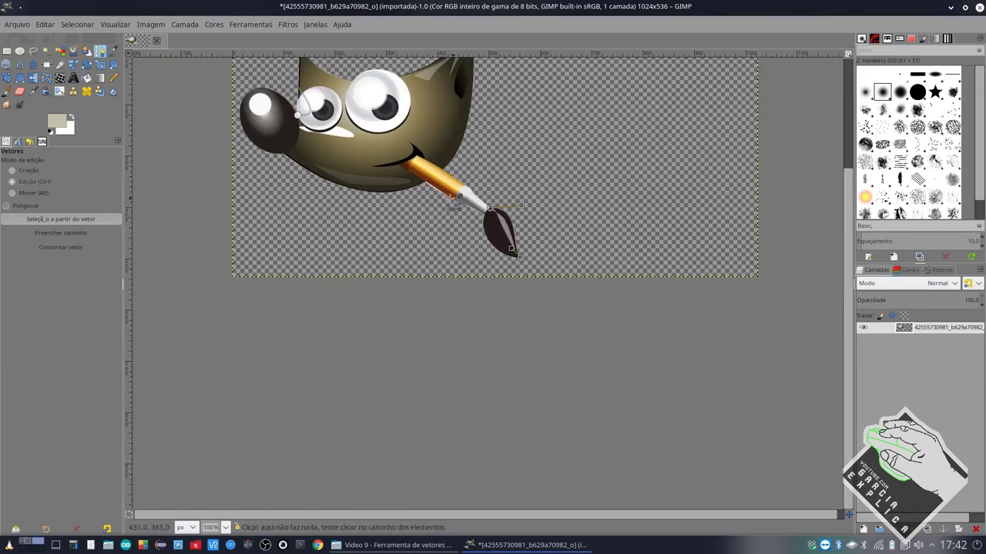
{"action": "scroll", "coordinate": [445, 197], "scroll_direction": "up", "scroll_amount": 2}
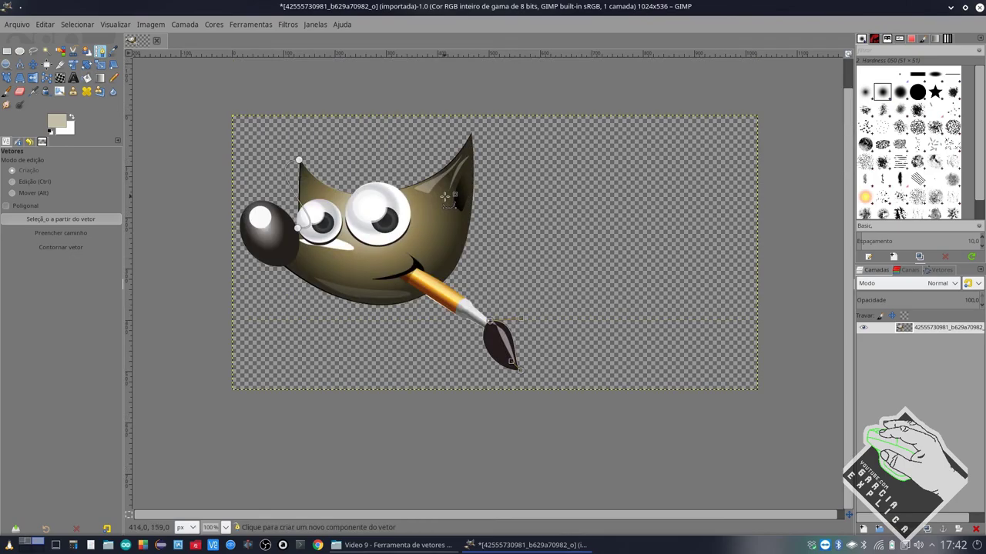